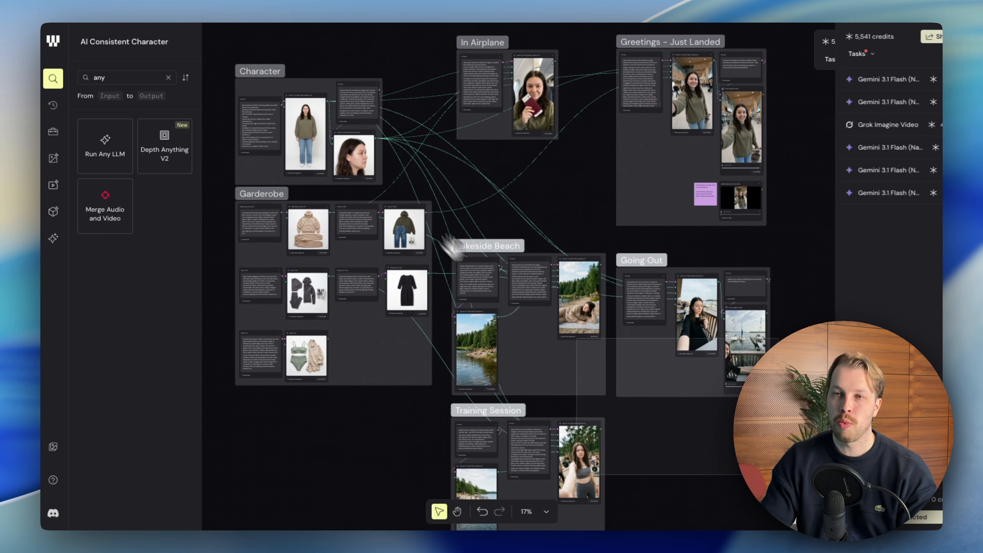
click(227, 37)
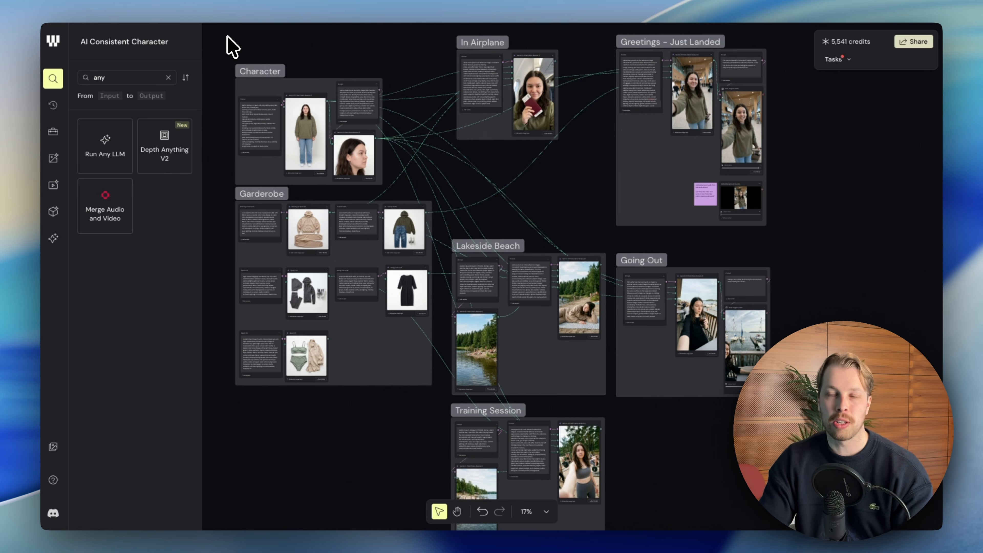
drag(240, 39, 776, 530)
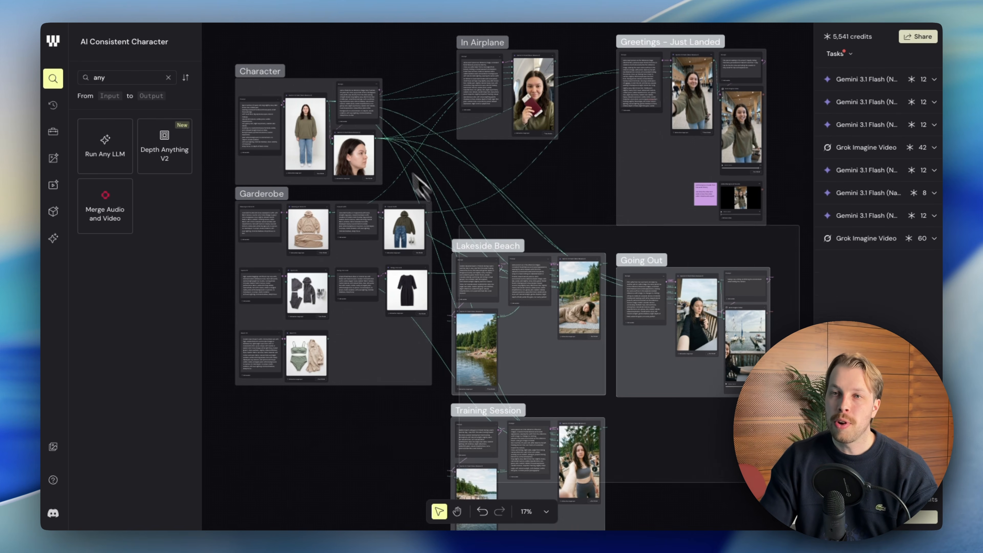
click(227, 34)
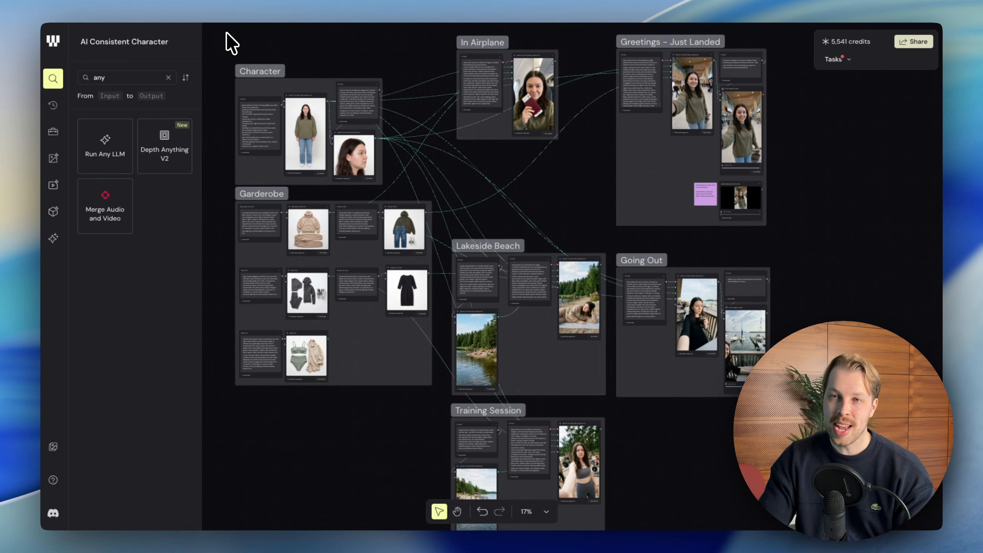
drag(228, 35, 245, 45)
click(788, 511)
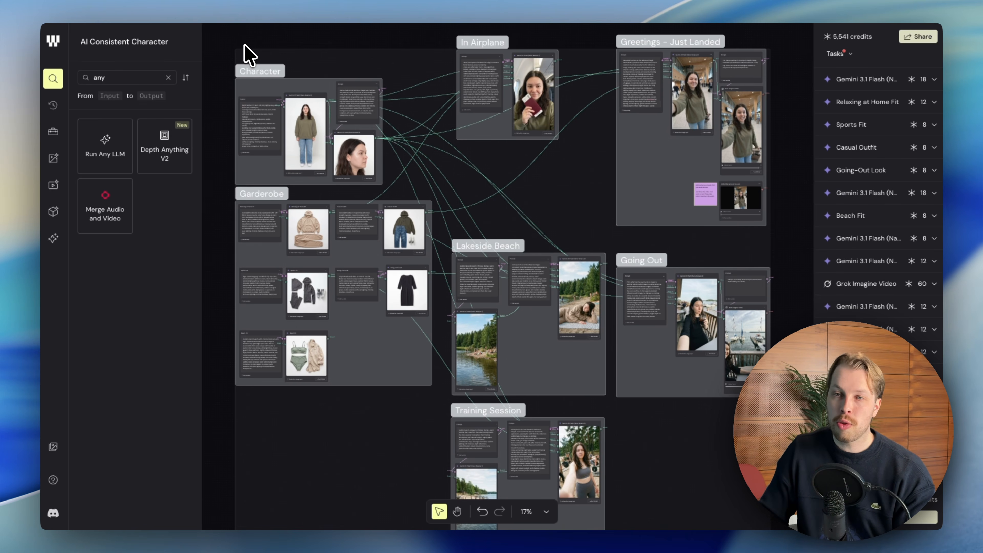
click(245, 43)
drag(257, 53, 773, 465)
click(776, 492)
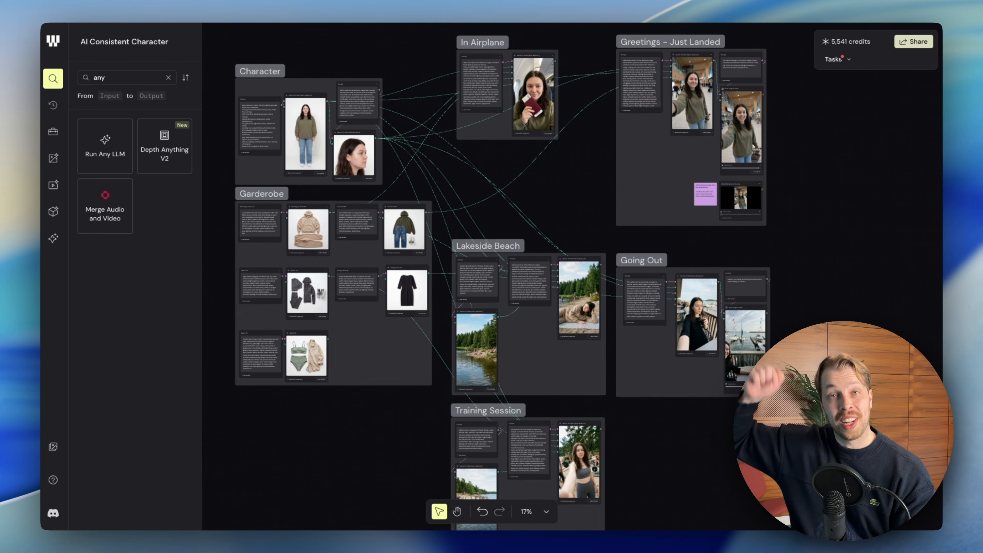
drag(781, 487, 248, 40)
click(248, 40)
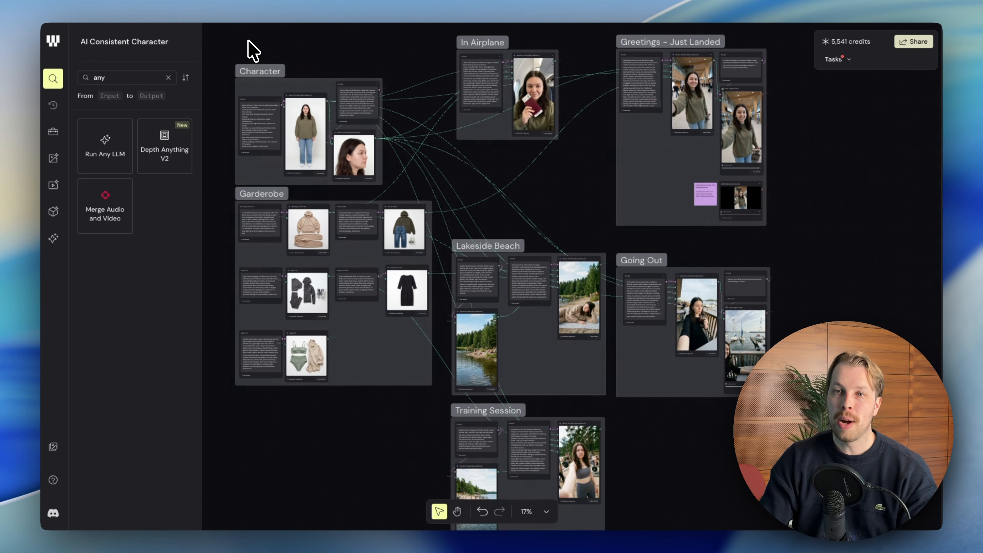
scroll(564, 324, up, 1)
drag(734, 453, 251, 38)
click(251, 38)
Examine the AI Consistent Character workflow, covering the Character and Garderobe groups and the scene groups connected to them.
scroll(463, 180, down, 4)
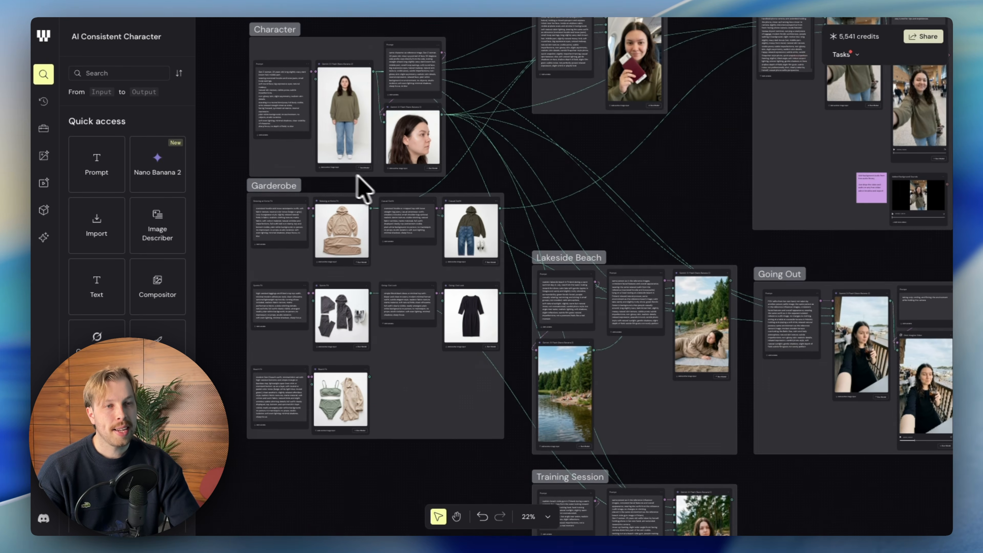
scroll(407, 211, up, 3)
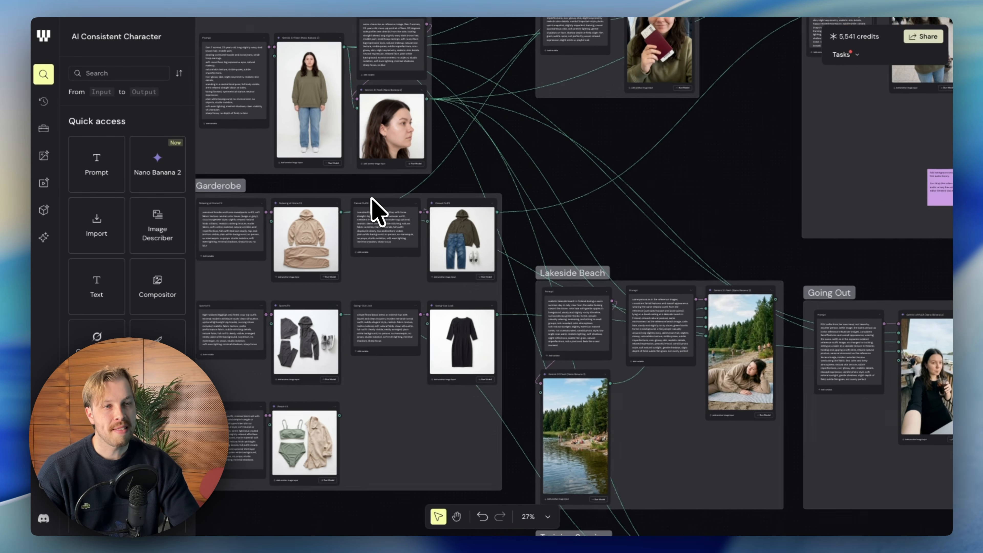
scroll(402, 220, down, 1)
scroll(438, 221, up, 2)
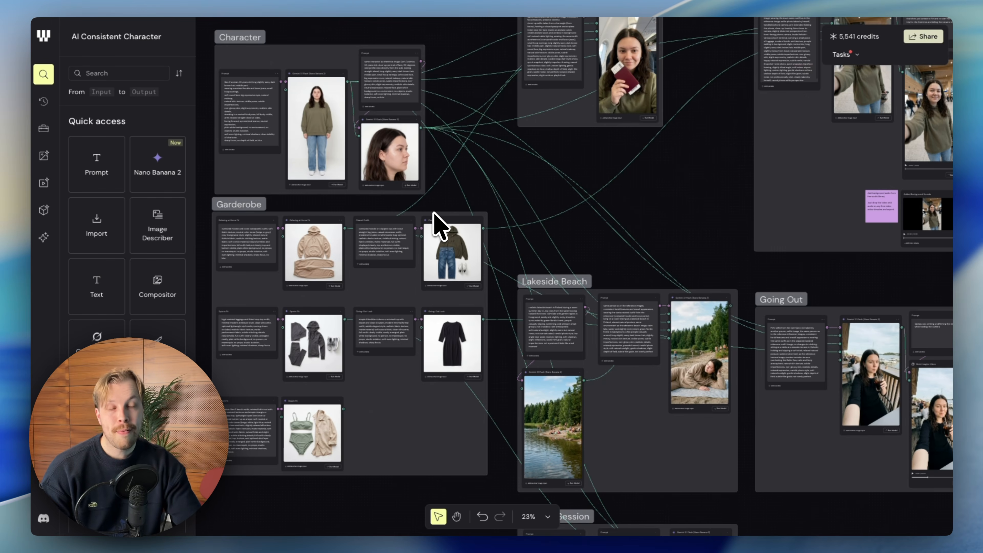
scroll(441, 222, down, 2)
scroll(500, 230, up, 2)
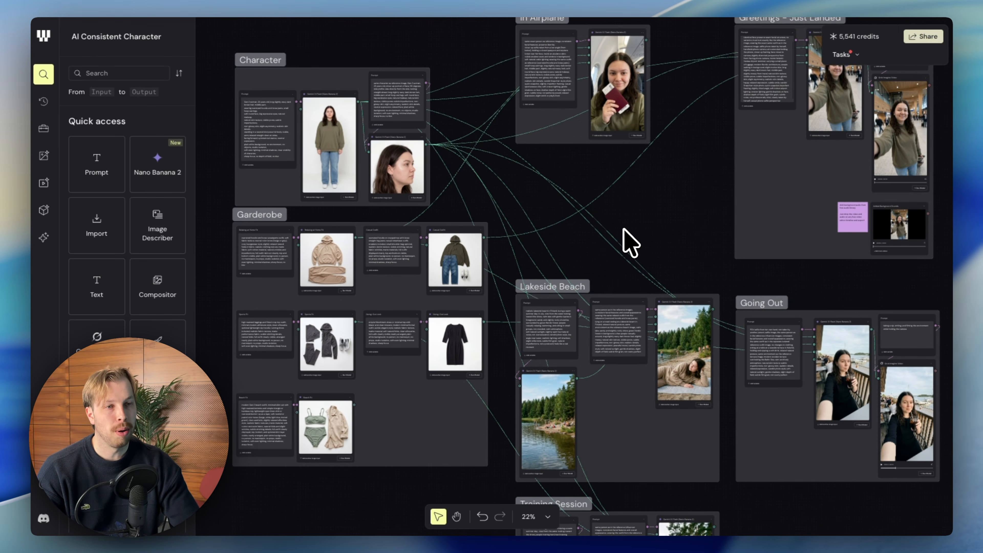
scroll(487, 269, up, 3)
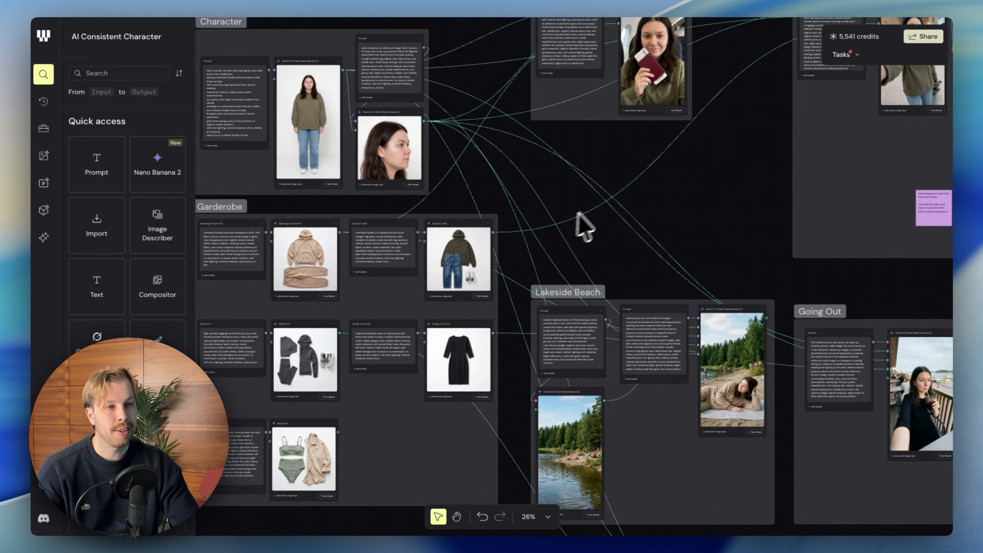
scroll(581, 216, down, 3)
scroll(606, 219, down, 1)
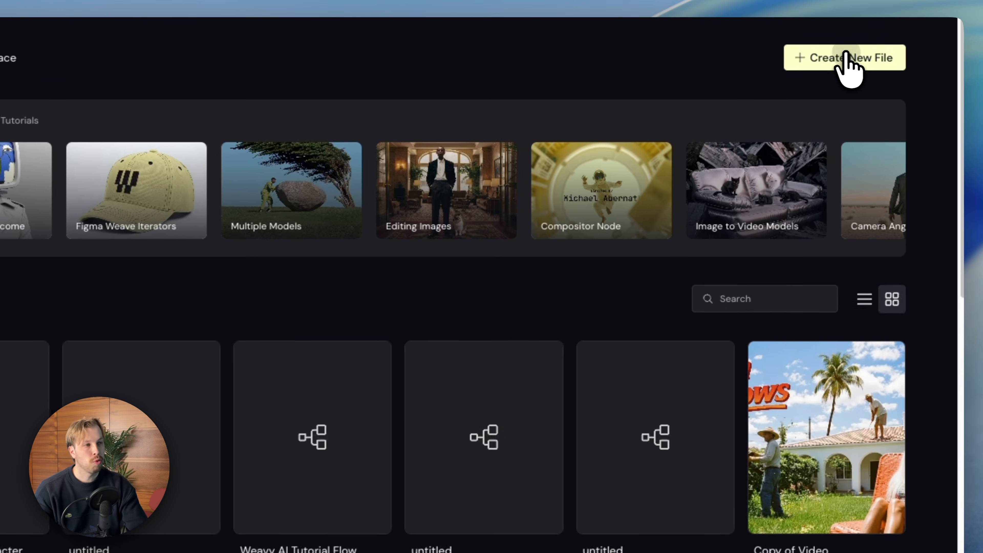
Create a new file and add a Prompt node to its empty canvas.
click(820, 50)
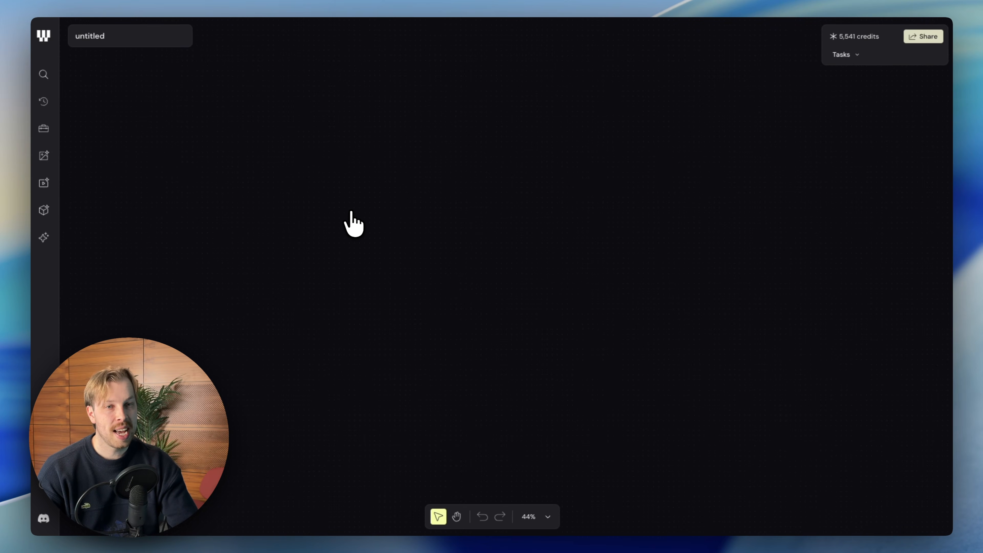
click(44, 74)
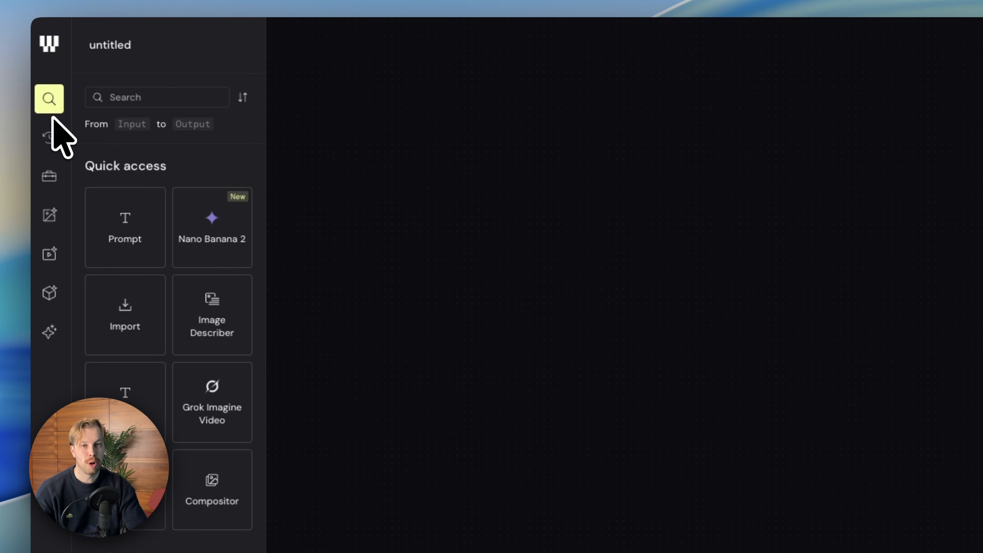
drag(121, 237, 604, 264)
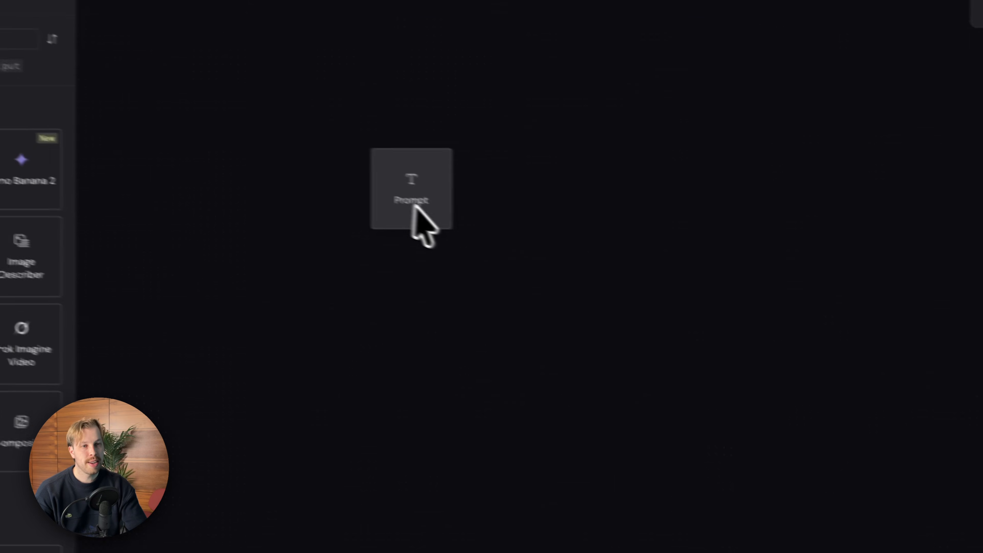
drag(413, 206, 425, 211)
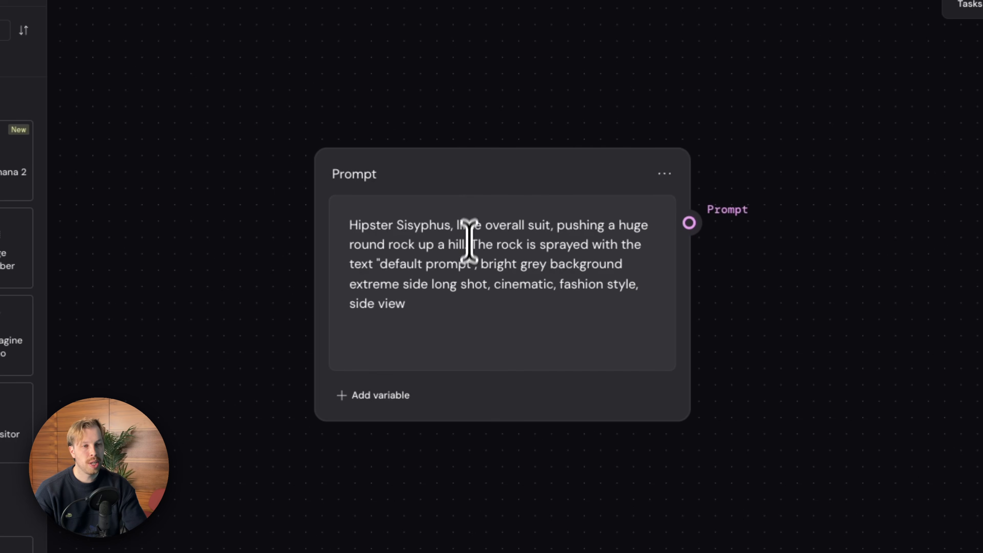
Replace the default text in the Prompt node with "Create an image of a frog".
scroll(467, 237, up, 3)
drag(454, 303, 281, 180)
text(Create an image of a frog)
drag(510, 211, 319, 219)
click(434, 221)
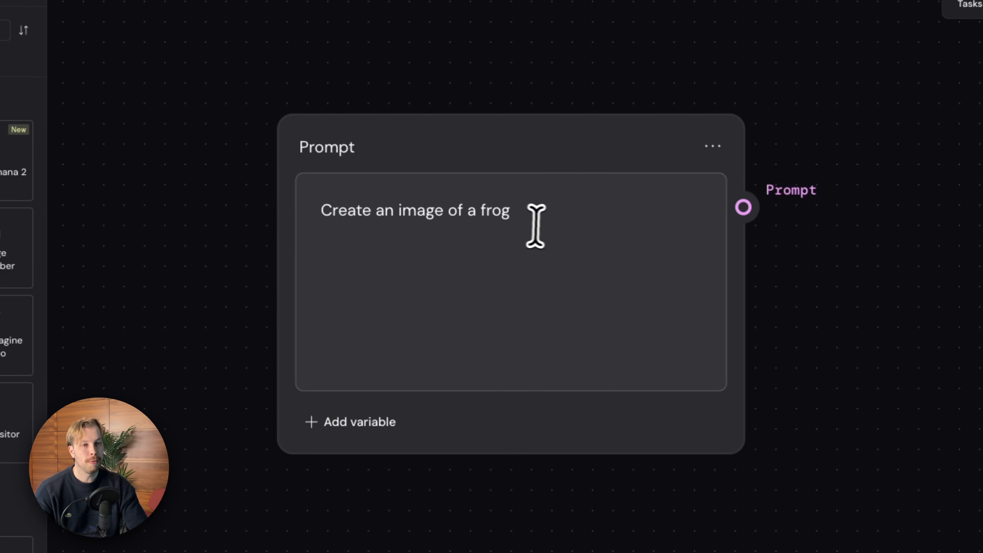
Add a Nano Banana 2 node beside the Prompt node and connect the prompt output to its prompt input.
scroll(506, 245, down, 1)
scroll(627, 237, up, 1)
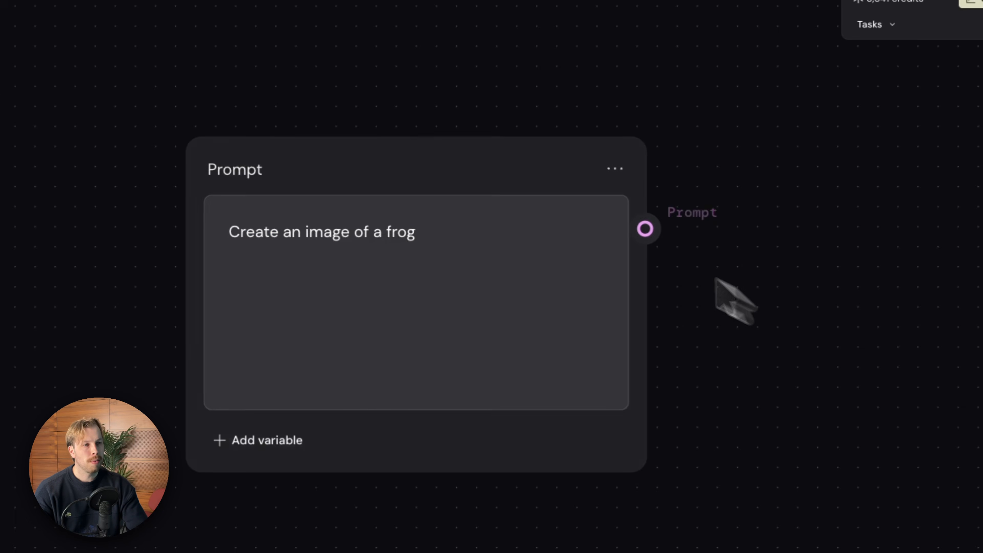
scroll(380, 149, right, 5)
scroll(380, 187, down, 2)
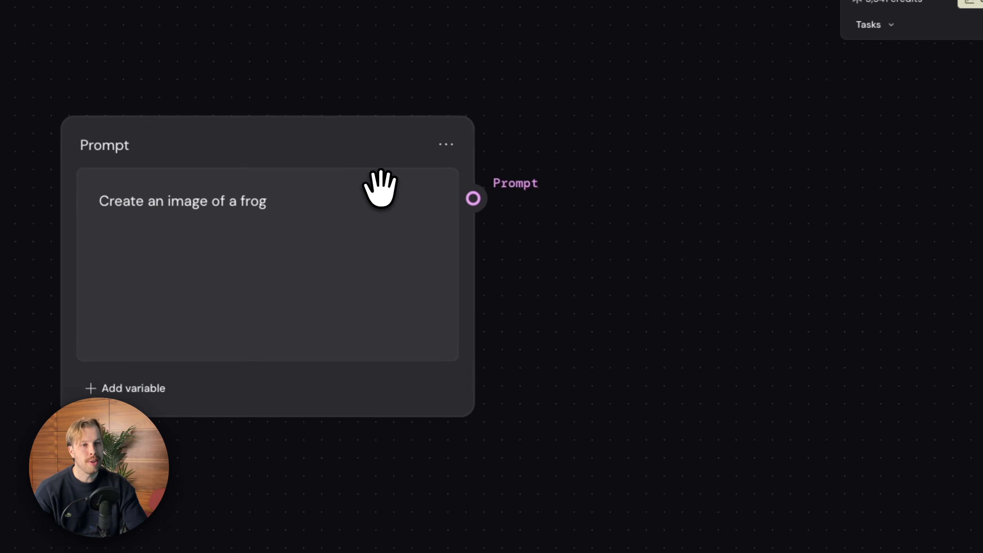
scroll(381, 188, down, 2)
drag(363, 151, 554, 174)
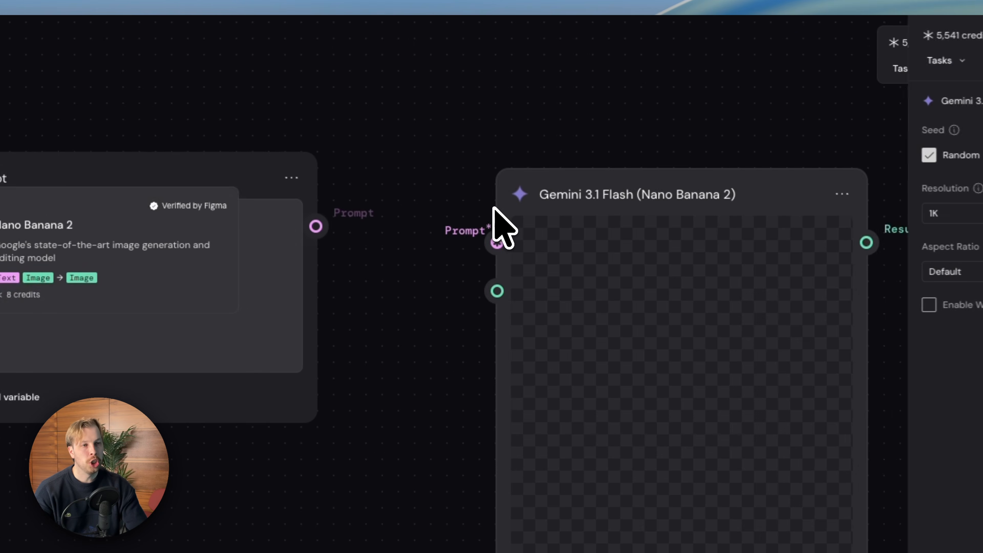
drag(768, 182, 705, 146)
scroll(647, 171, down, 3)
drag(249, 177, 224, 165)
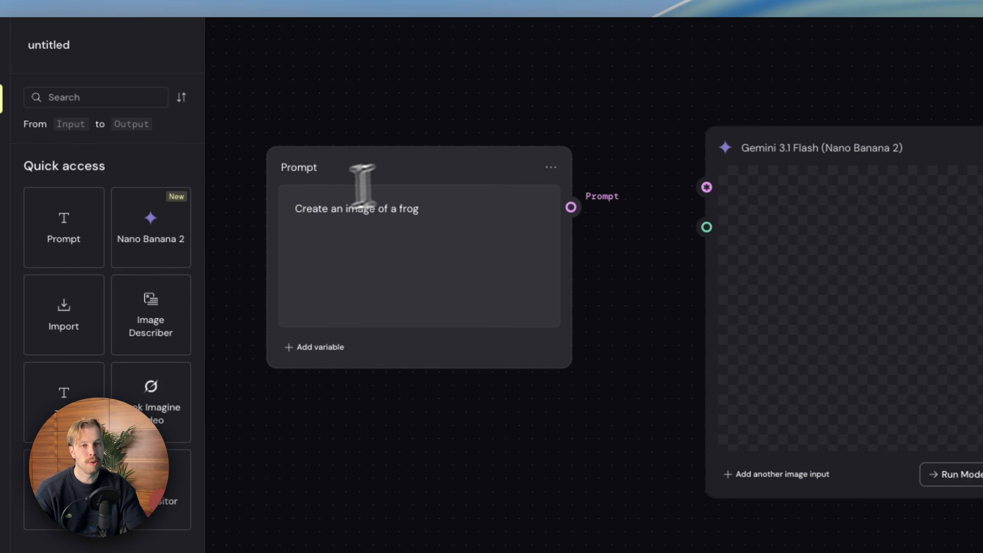
Align the Prompt node level with the Gemini 3.1 Flash (Nano Banana 2) node and bring the two closer together.
double_click(360, 208)
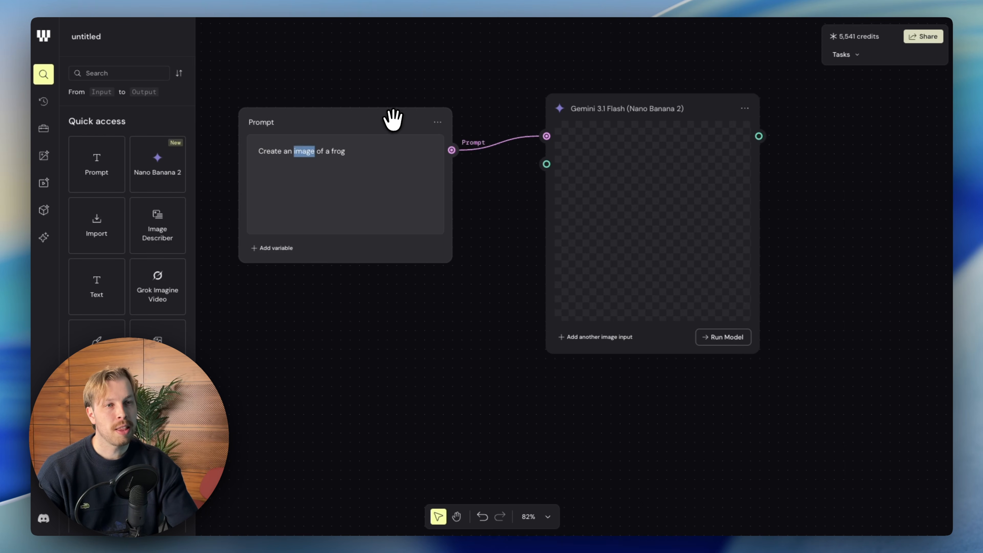
drag(393, 120, 393, 107)
triple_click(347, 140)
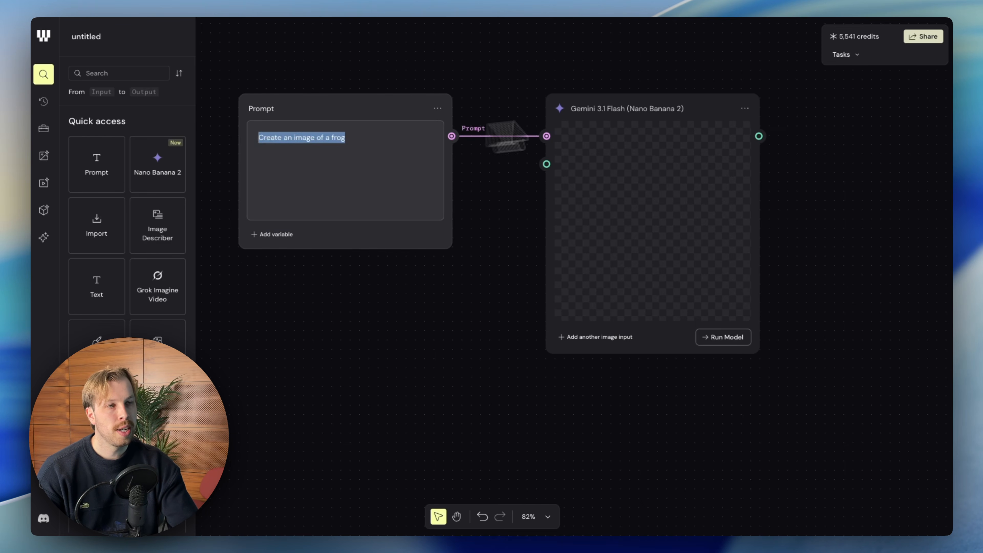
drag(711, 102, 686, 105)
Run the Gemini 3.1 Flash (Nano Banana 2) model to generate the frog image, and move the Prompt node closer to it.
click(713, 339)
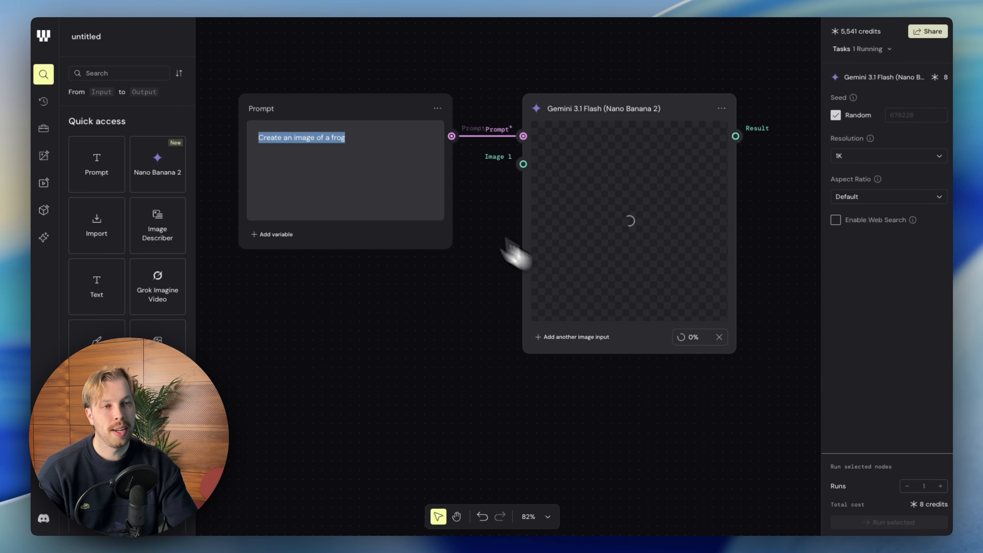
drag(404, 105, 414, 106)
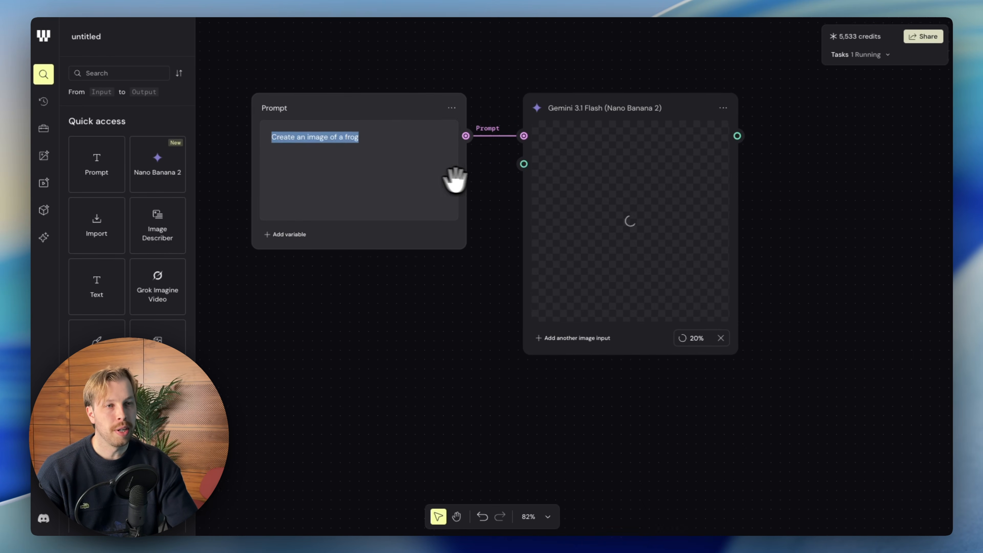
scroll(455, 179, up, 1)
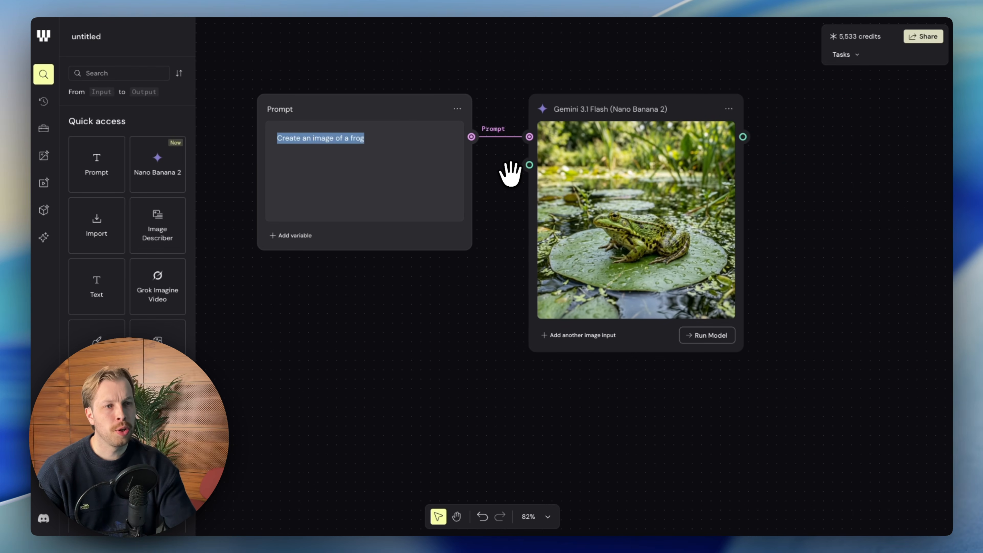
scroll(510, 173, up, 2)
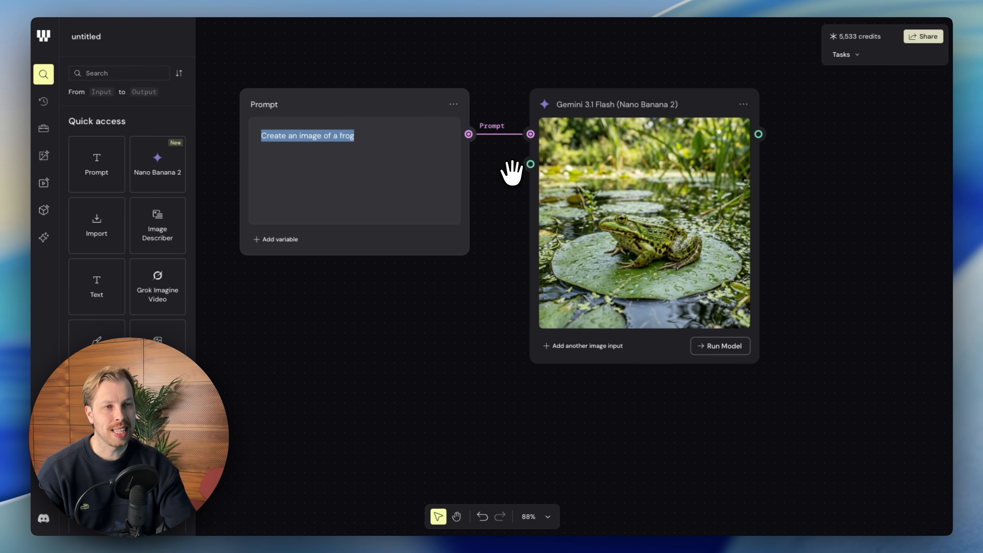
scroll(480, 169, down, 3)
scroll(498, 143, down, 2)
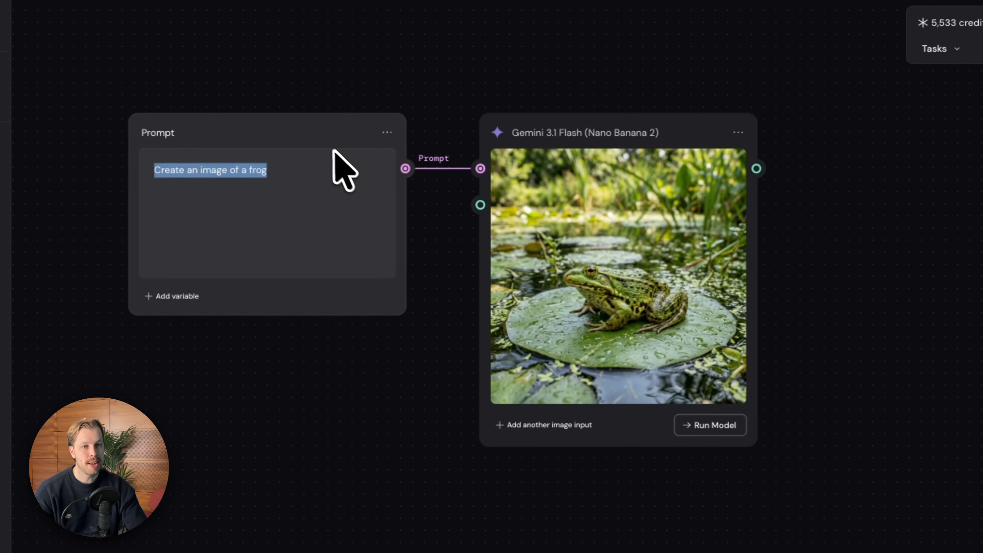
Move the Gemini 3.1 Flash (Nano Banana 2) node with the frog image slightly higher than the Prompt node.
scroll(333, 150, up, 1)
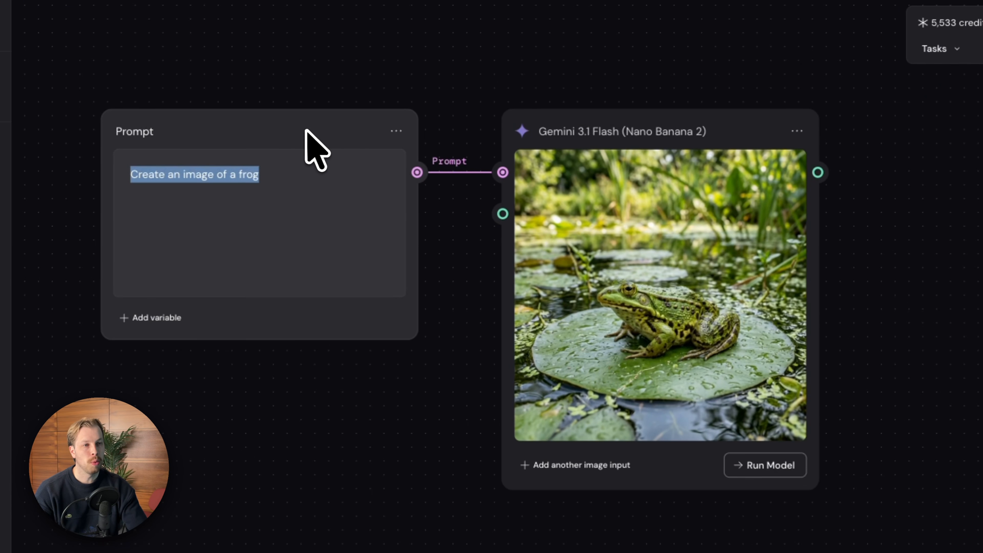
scroll(419, 185, down, 1)
drag(658, 141, 658, 117)
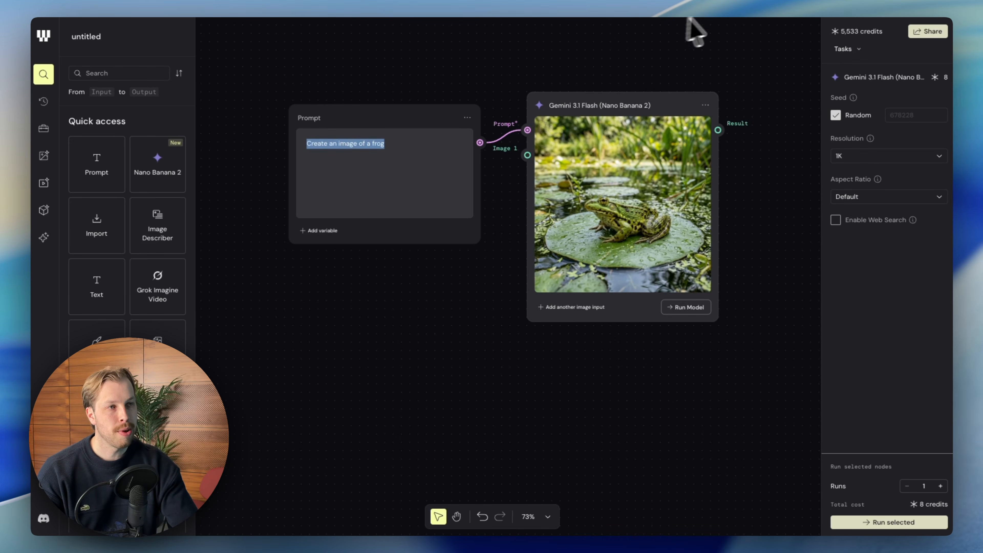
Switch to OpenArt and open its Create Image page for comparison.
click(799, 5)
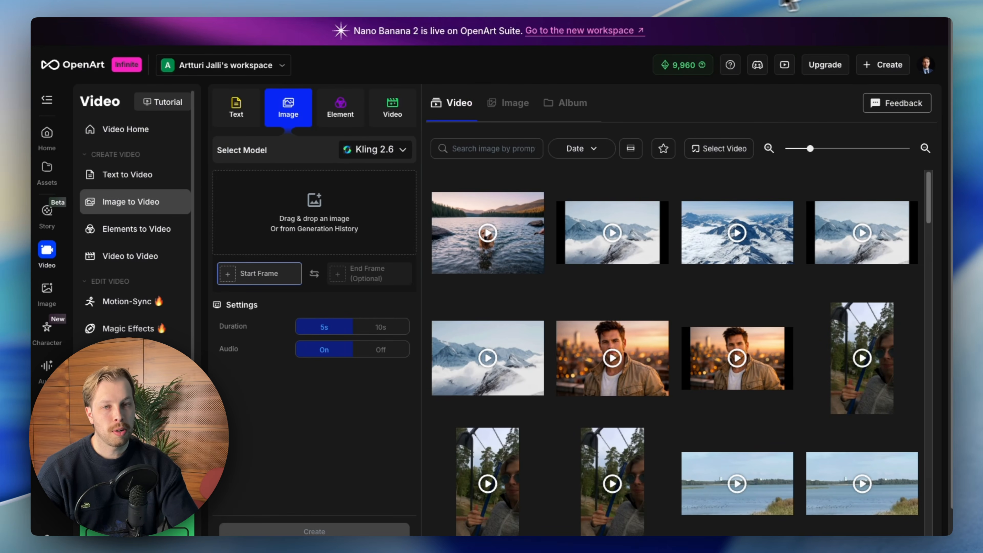
click(46, 293)
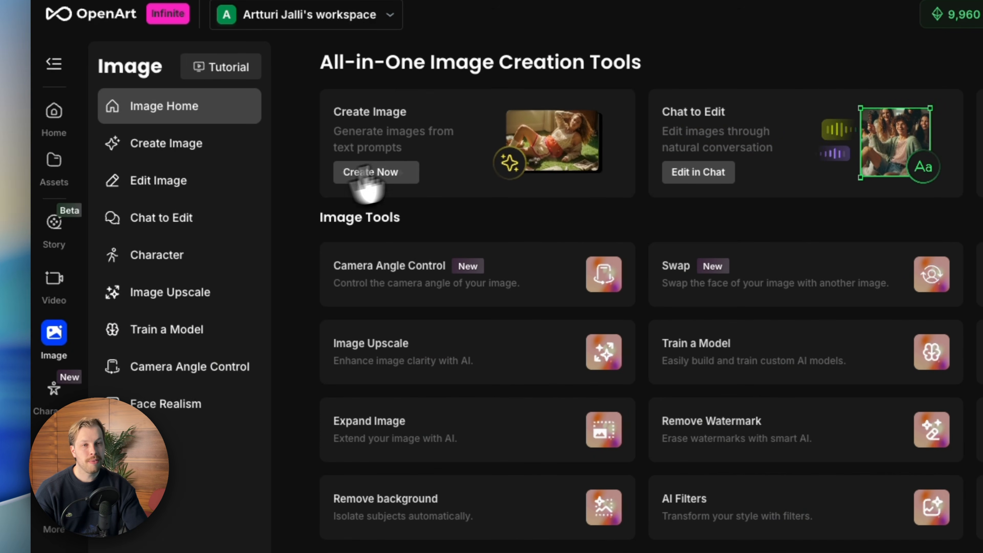
click(429, 164)
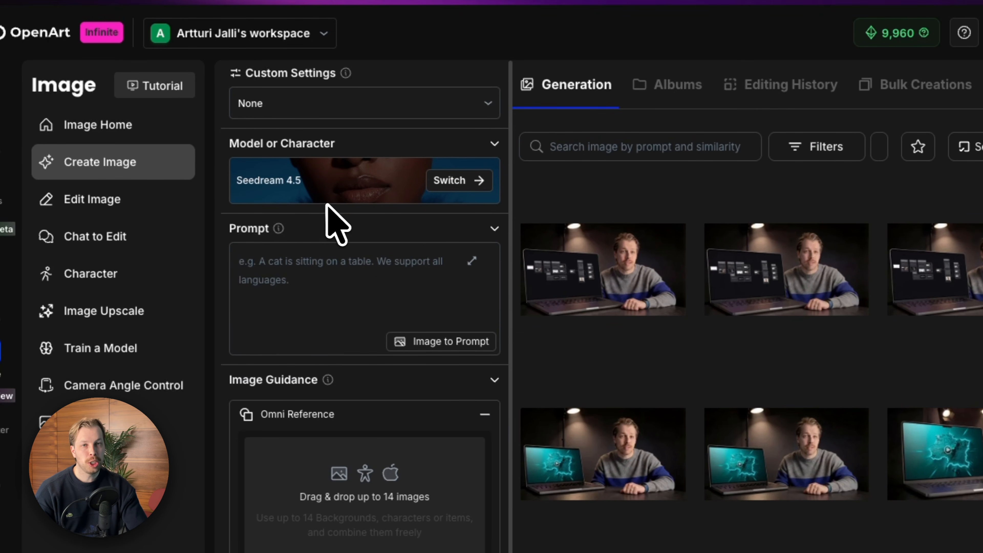
View the public image models available in OpenArt and the generation details of a previously generated laptop portrait.
scroll(327, 219, down, 1)
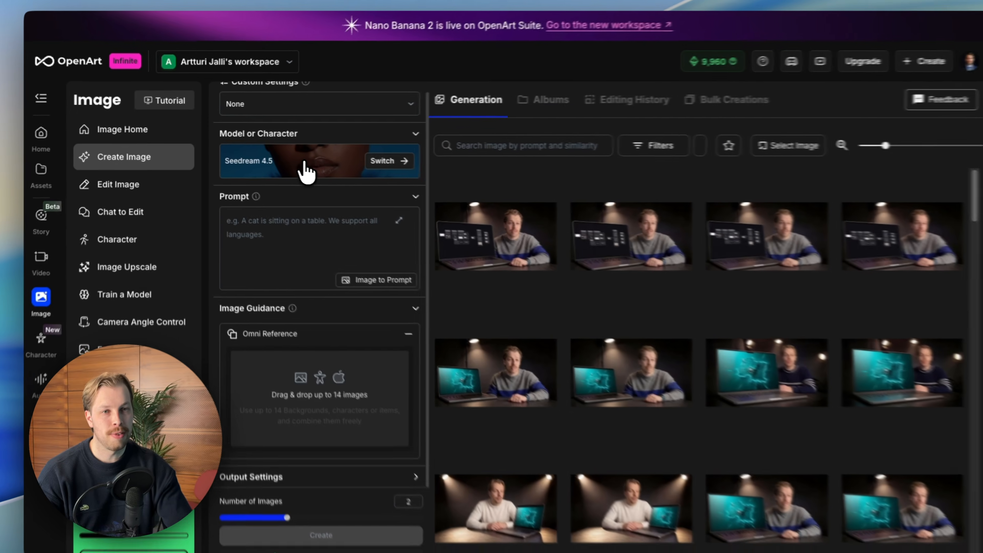
click(349, 170)
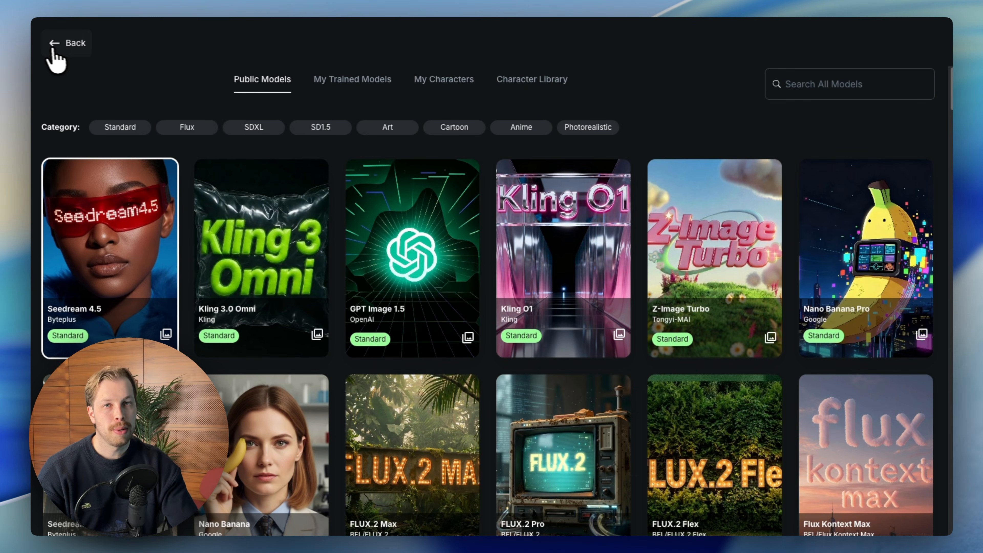
click(62, 43)
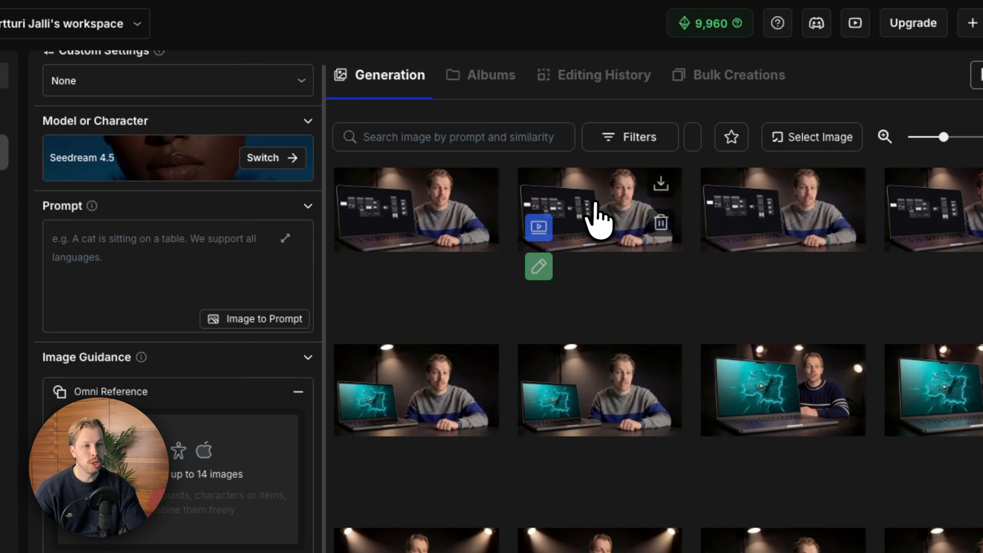
click(605, 233)
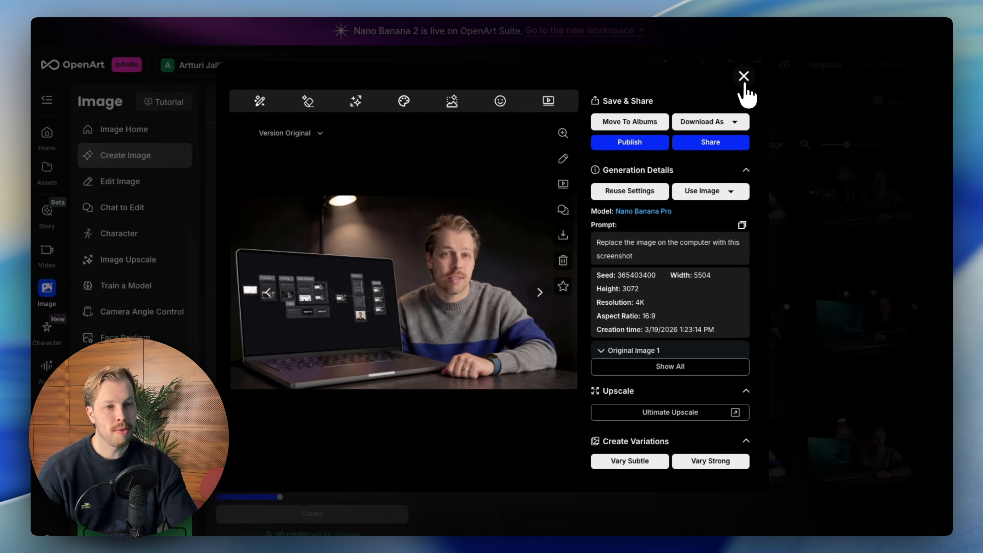
click(759, 65)
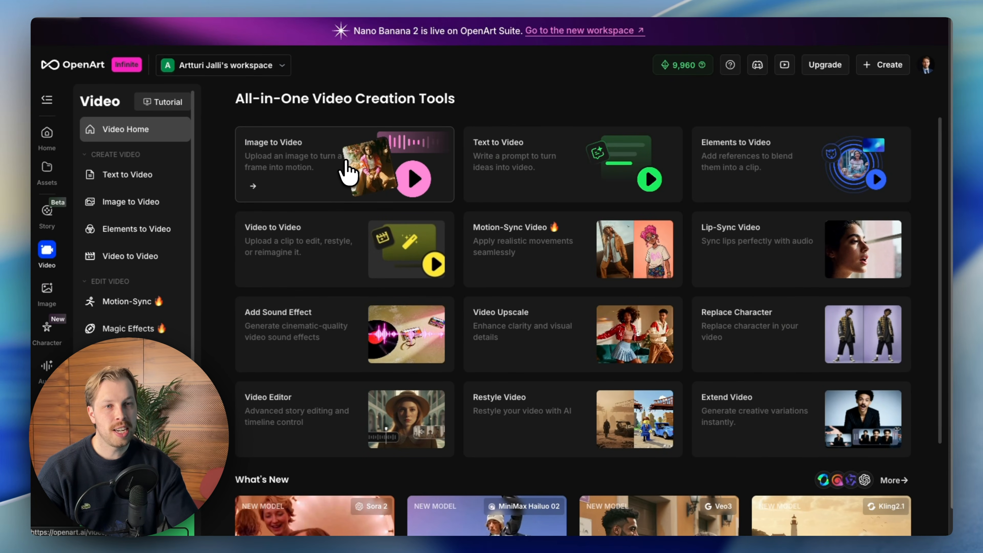
Open the Image to Video tool from OpenArt's video creation page.
click(346, 174)
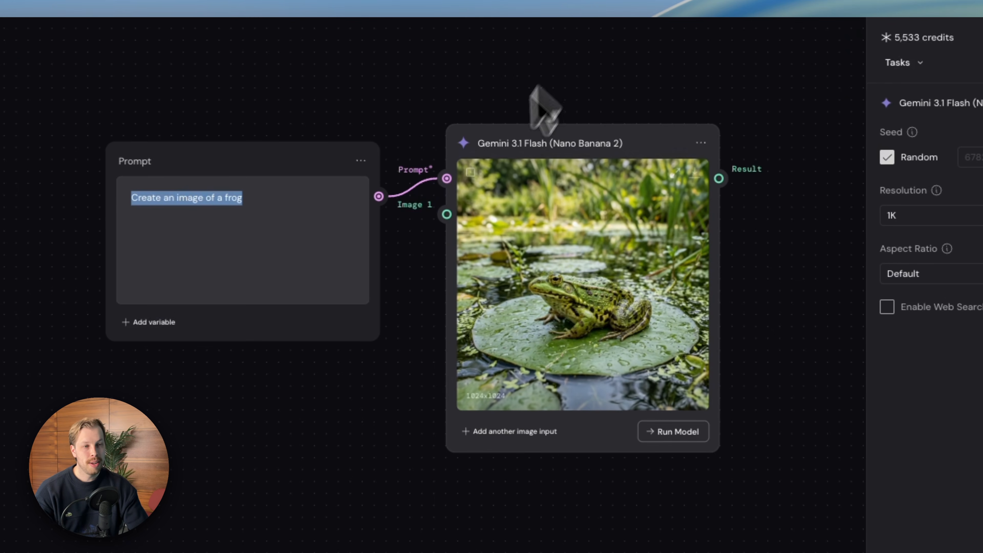
Switch back to Figma Weave, open the node library and move the Gemini 3.1 Flash (Nano Banana 2) node closer to the Prompt node.
scroll(477, 205, right, 3)
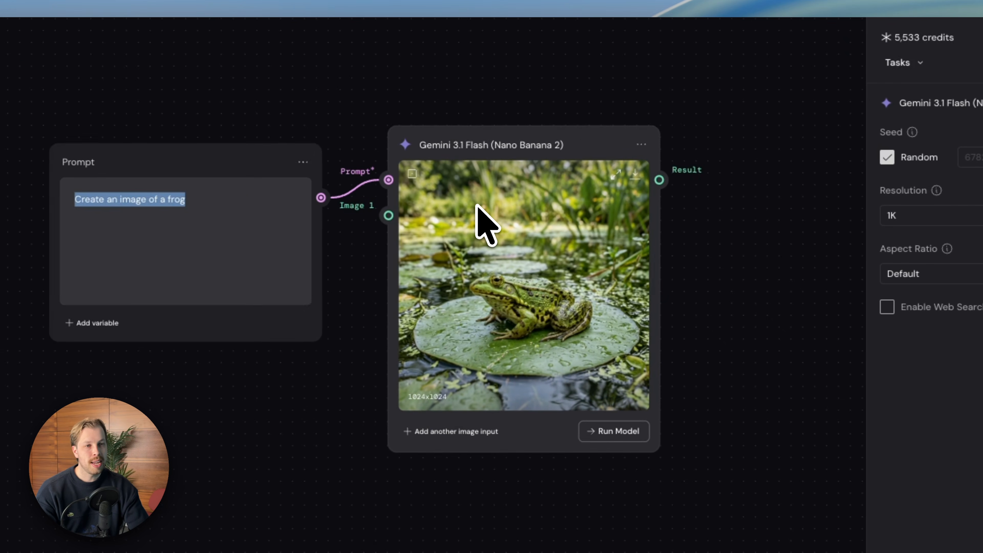
scroll(477, 206, down, 2)
scroll(477, 205, right, 2)
scroll(477, 205, right, 1)
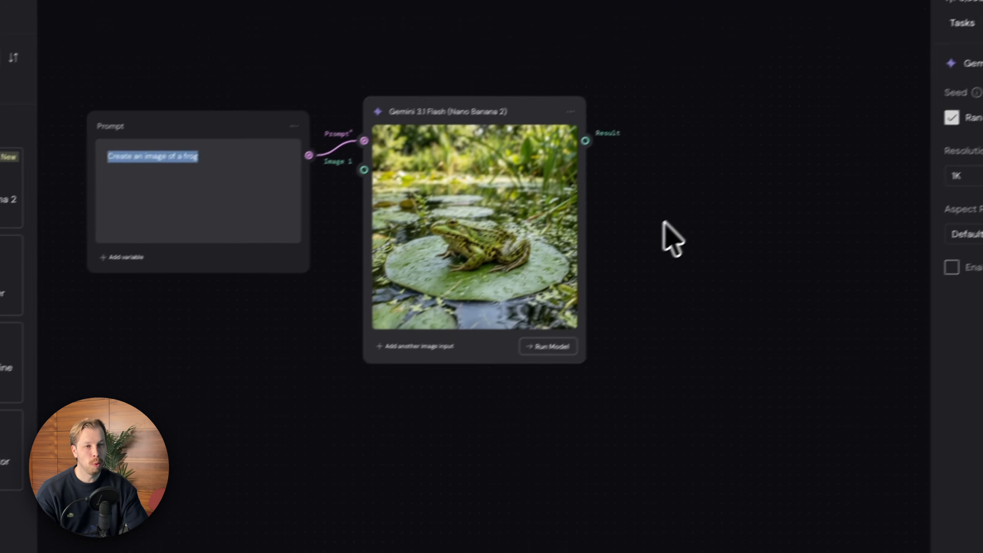
click(610, 288)
drag(638, 385, 73, 81)
click(72, 81)
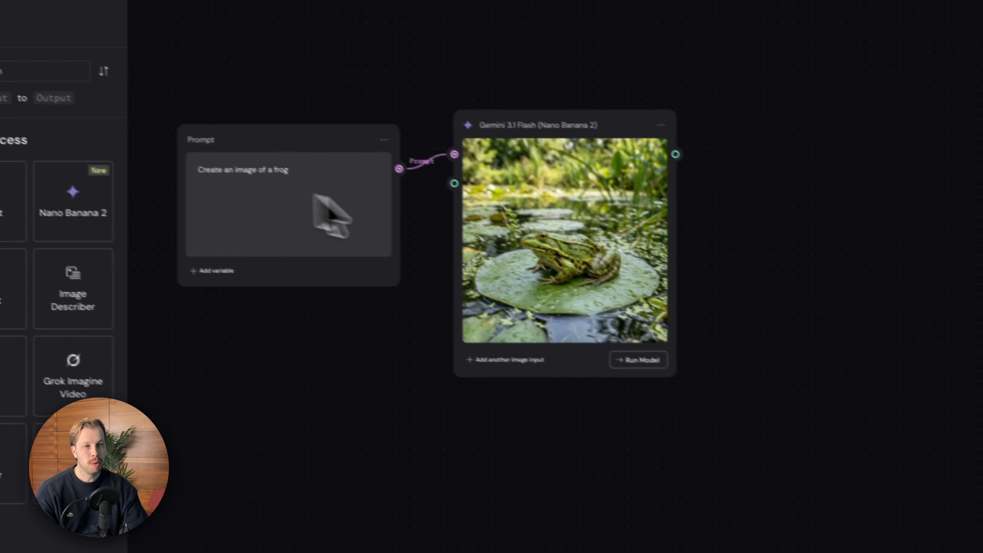
drag(622, 122, 617, 126)
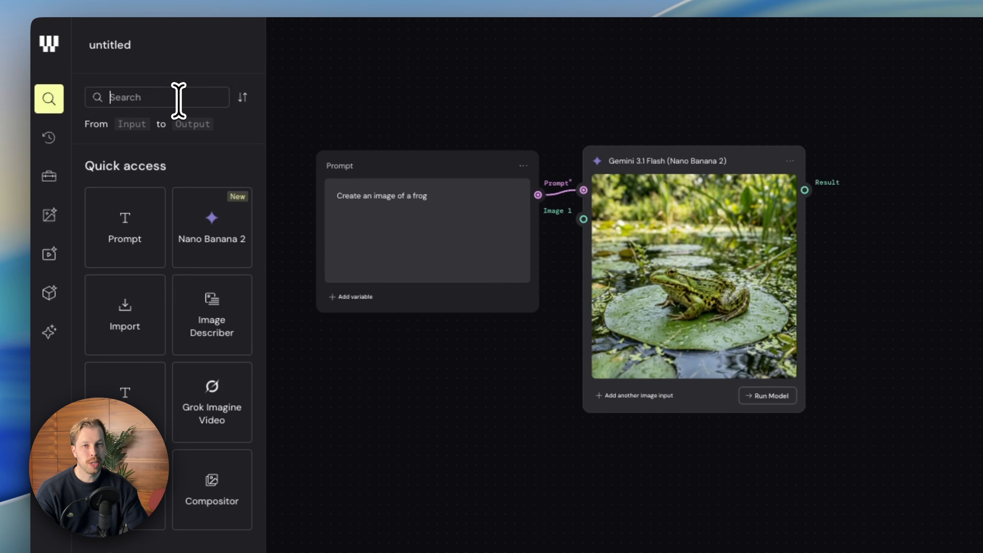
Search the node library for Grok and place a Grok Imagine Video node beside the Gemini image node.
click(178, 98)
text(gro)
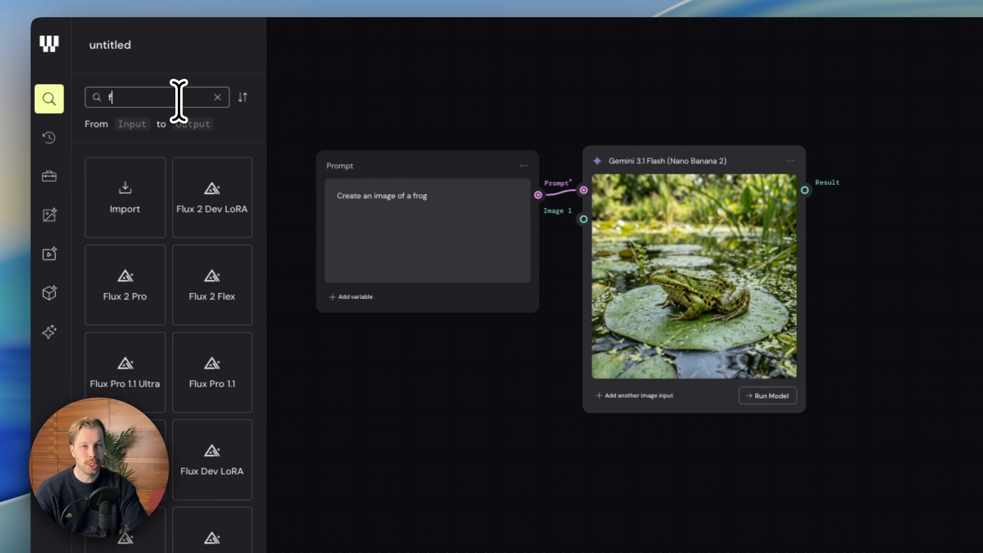
drag(115, 217, 868, 208)
drag(700, 207, 698, 141)
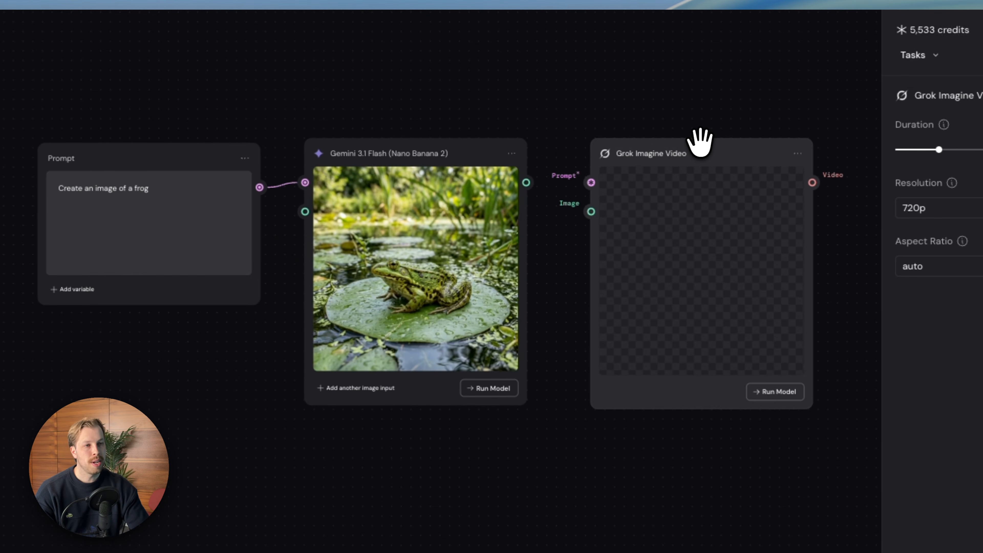
Connect the frog image result to Grok Imagine Video's Image input, and place a duplicate of the Prompt node above the video node.
drag(527, 182, 586, 211)
click(748, 145)
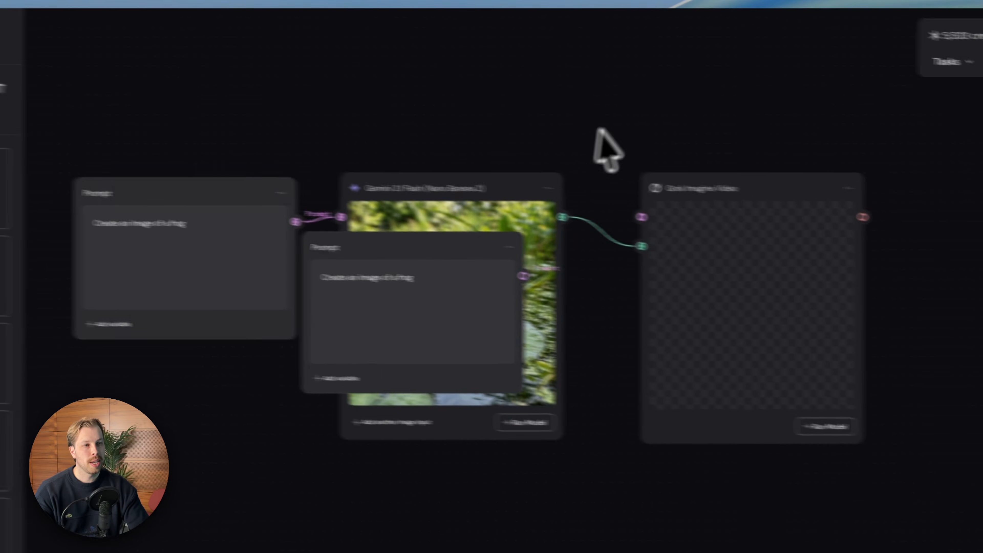
drag(599, 130, 593, 43)
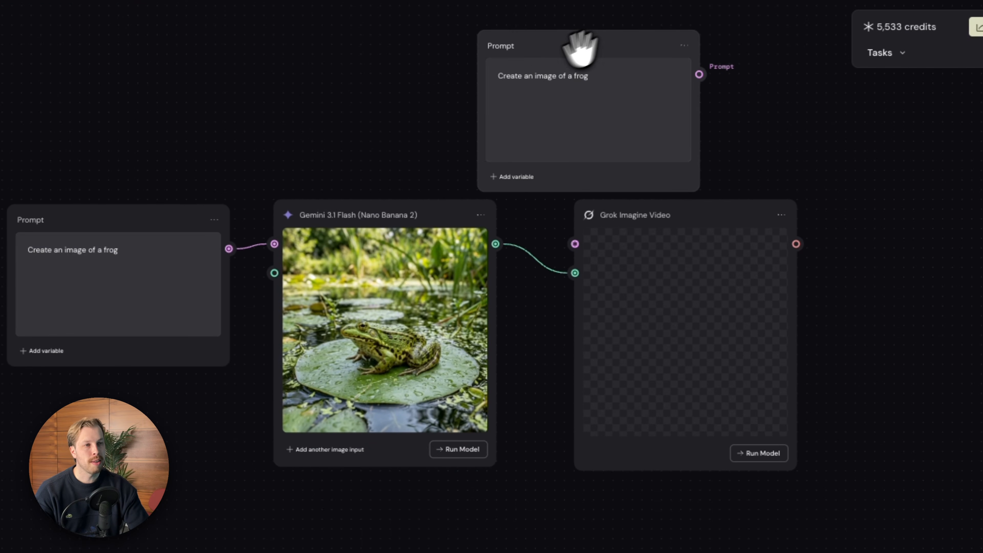
Run Grok Imagine Video with the duplicated prompt connected to its Prompt input and reworded to "Create an video of a frog".
text(video)
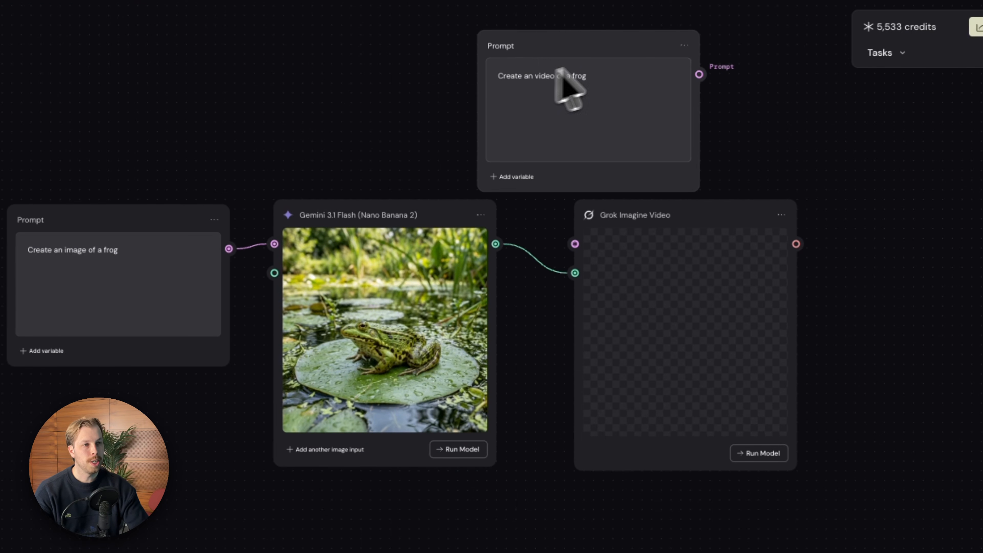
drag(698, 74, 575, 243)
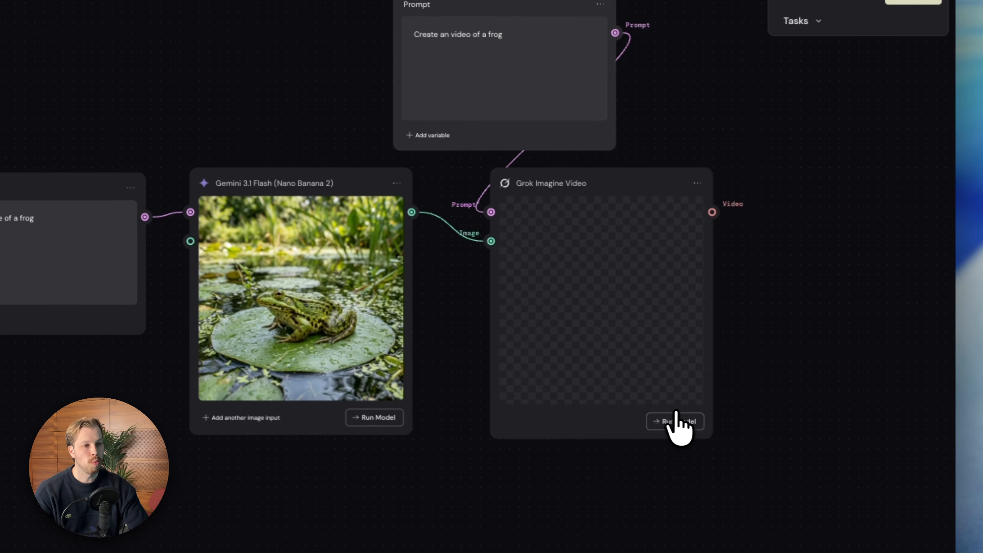
click(675, 422)
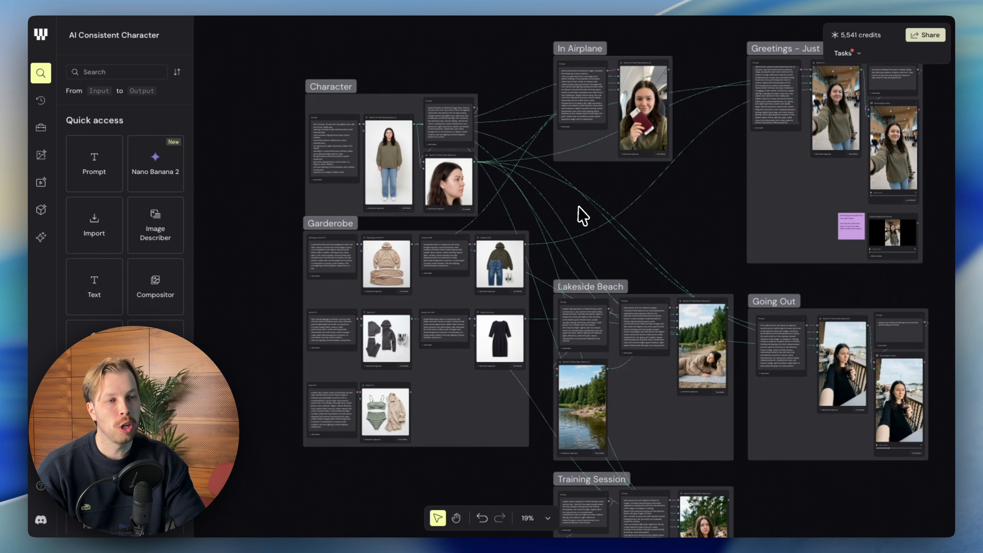
Switch to the AI Consistent Character workflow and examine the Character group's prompts, full-body image and profile portrait, plus the outfits in Garderobe.
scroll(579, 207, down, 1)
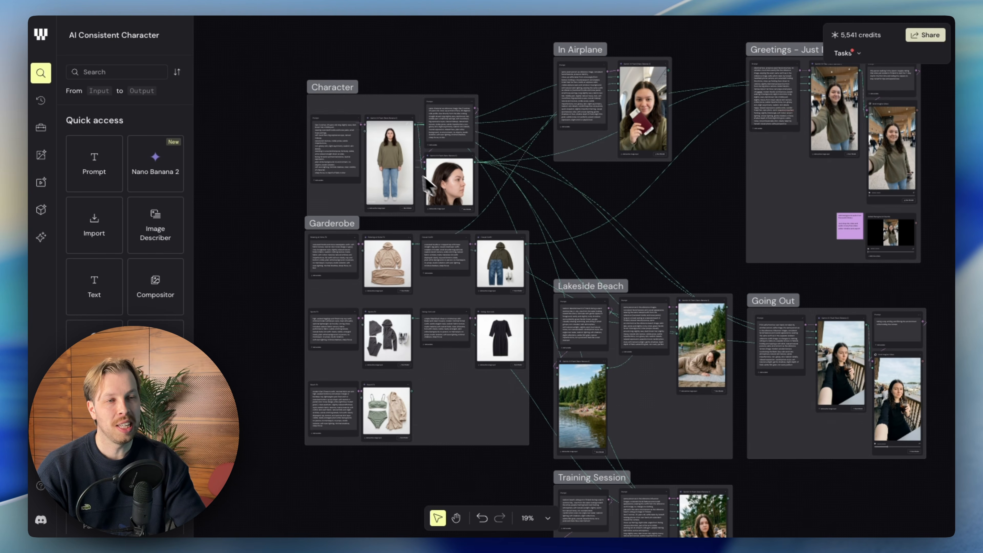
scroll(492, 213, down, 3)
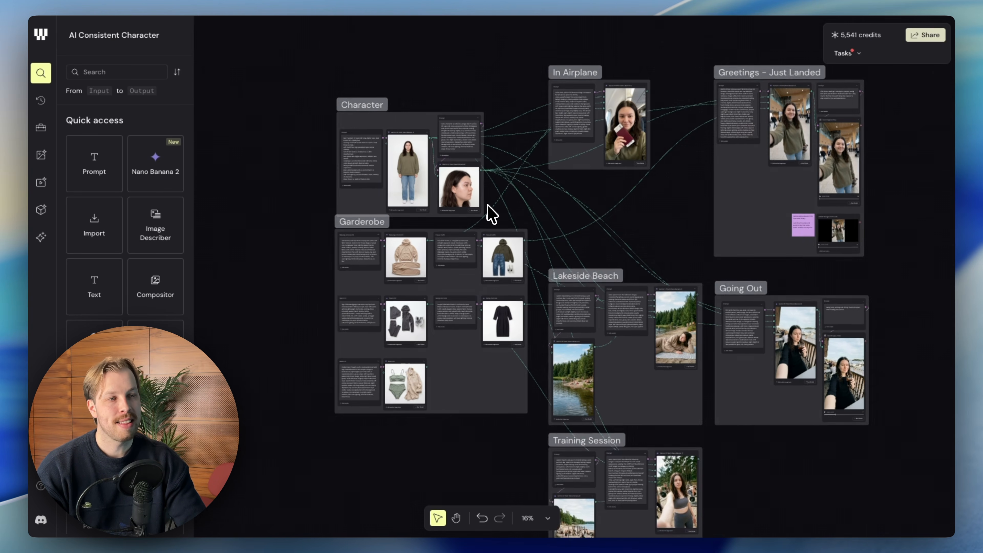
scroll(501, 217, down, 2)
scroll(505, 219, up, 3)
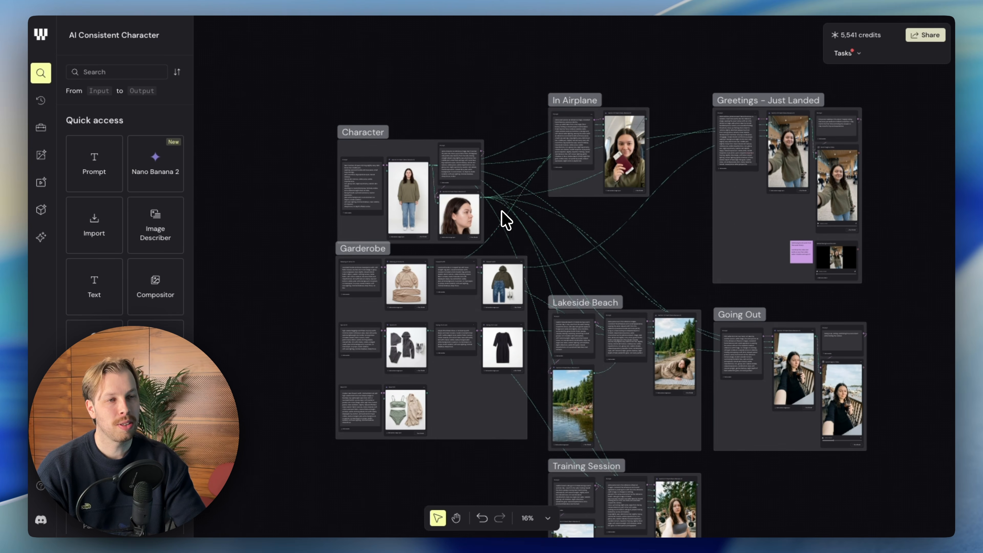
scroll(503, 221, up, 1)
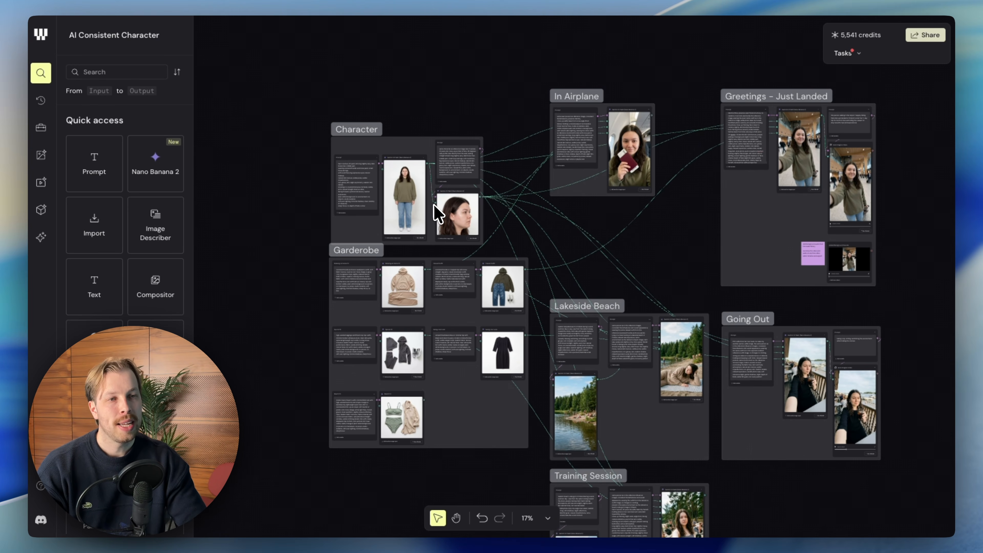
scroll(426, 213, up, 5)
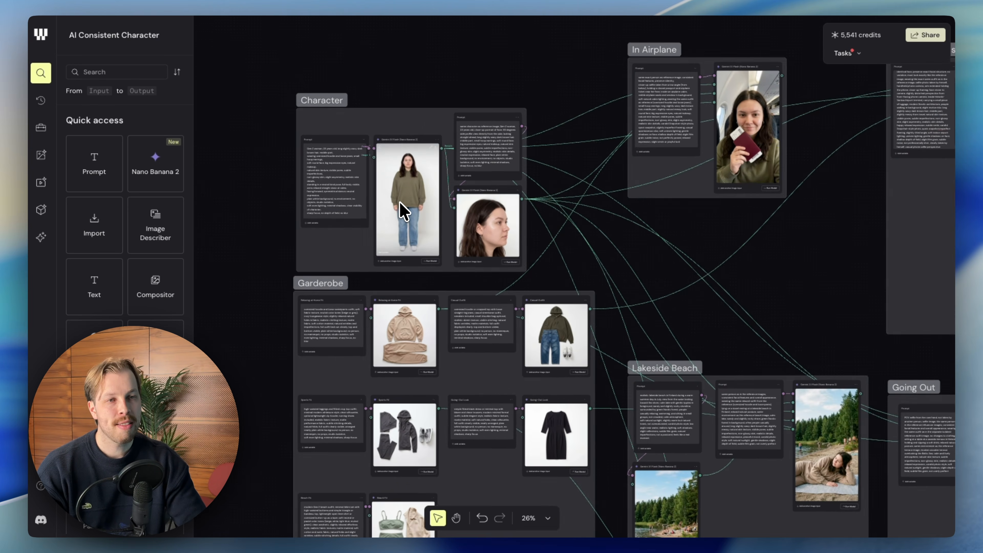
scroll(403, 210, down, 3)
scroll(404, 209, up, 3)
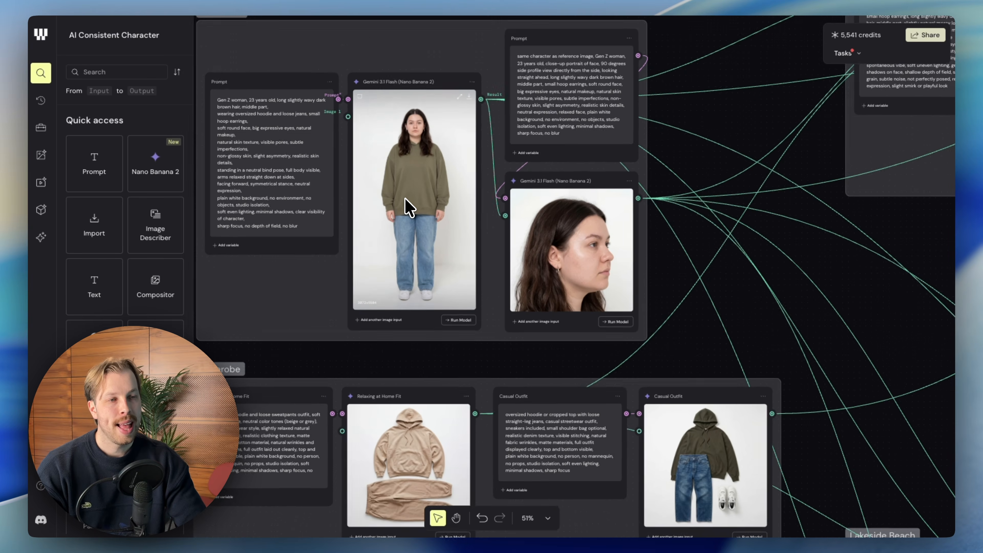
scroll(406, 208, down, 3)
scroll(445, 213, down, 1)
scroll(446, 214, right, 5)
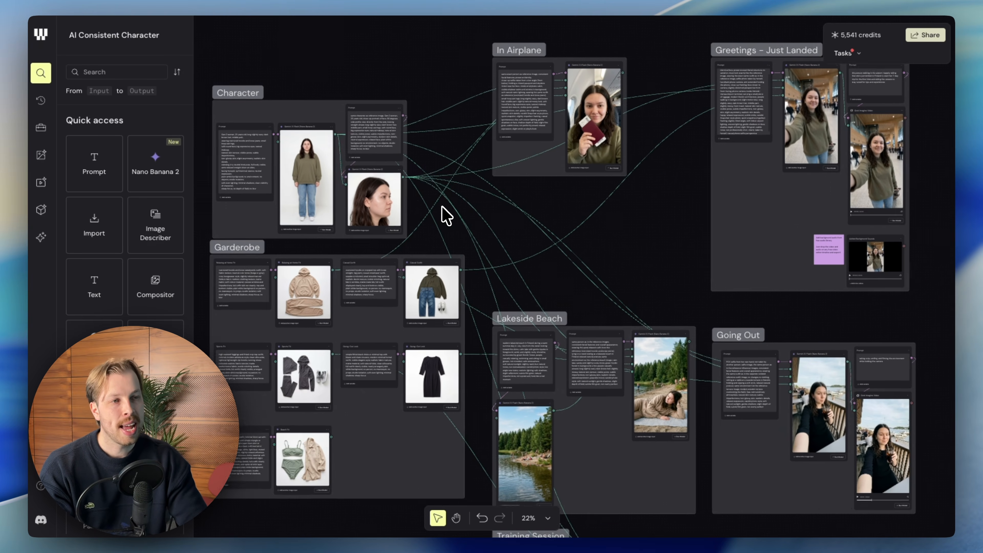
Examine the In Airplane, Greetings – Just Landed, Lakeside Beach, Going Out and Training Session groups and their connections to the character and outfits.
scroll(447, 213, up, 1)
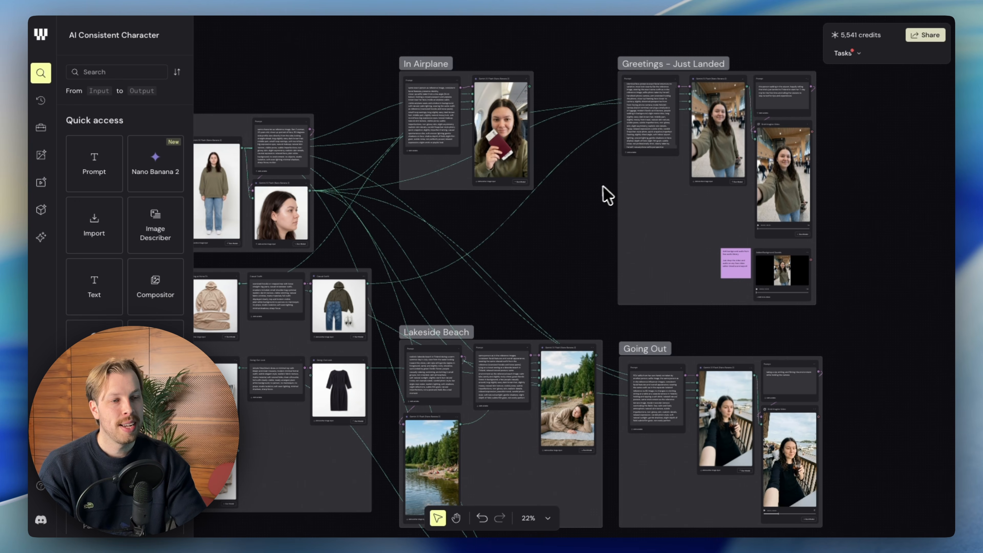
scroll(604, 196, down, 2)
scroll(713, 170, down, 8)
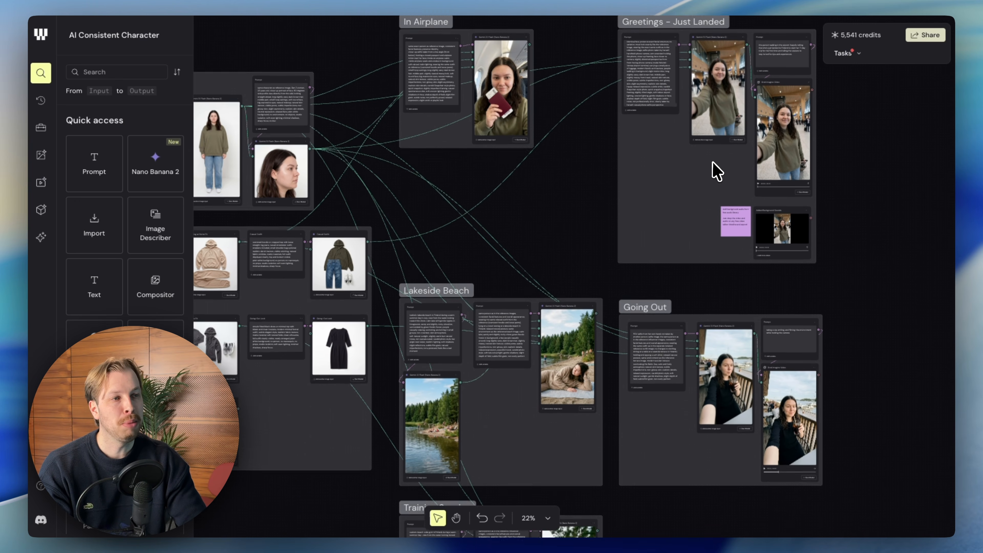
scroll(570, 213, down, 5)
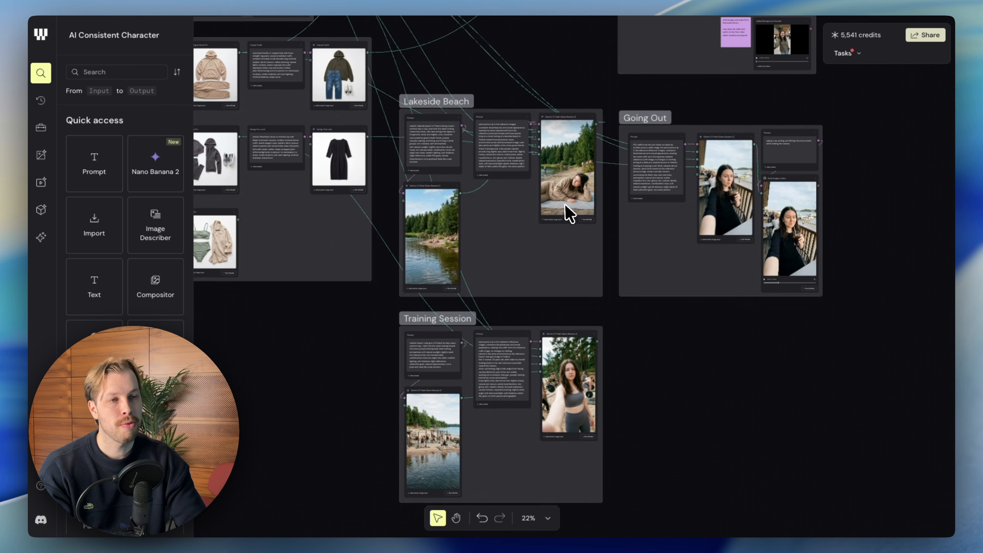
scroll(599, 226, up, 3)
scroll(614, 213, up, 10)
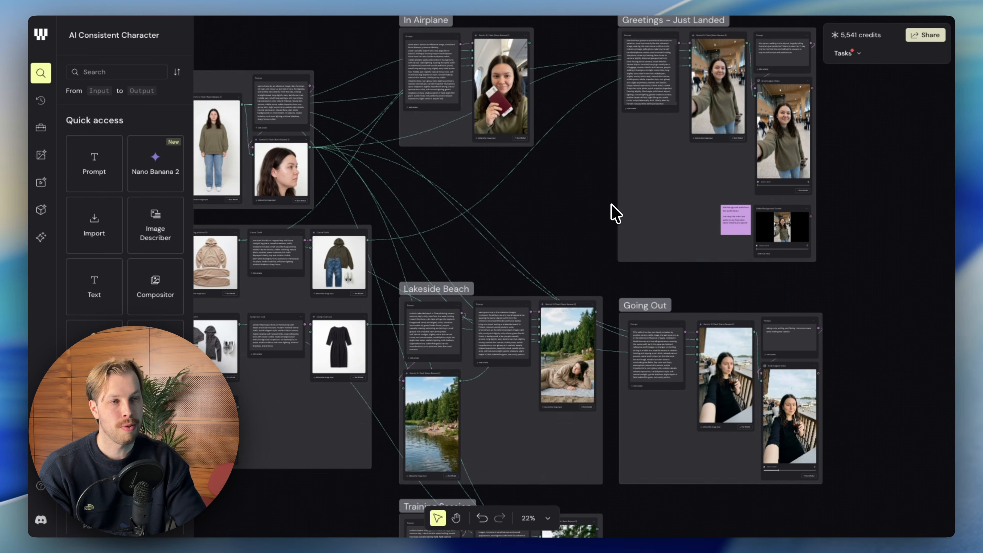
scroll(615, 213, left, 3)
scroll(608, 213, down, 3)
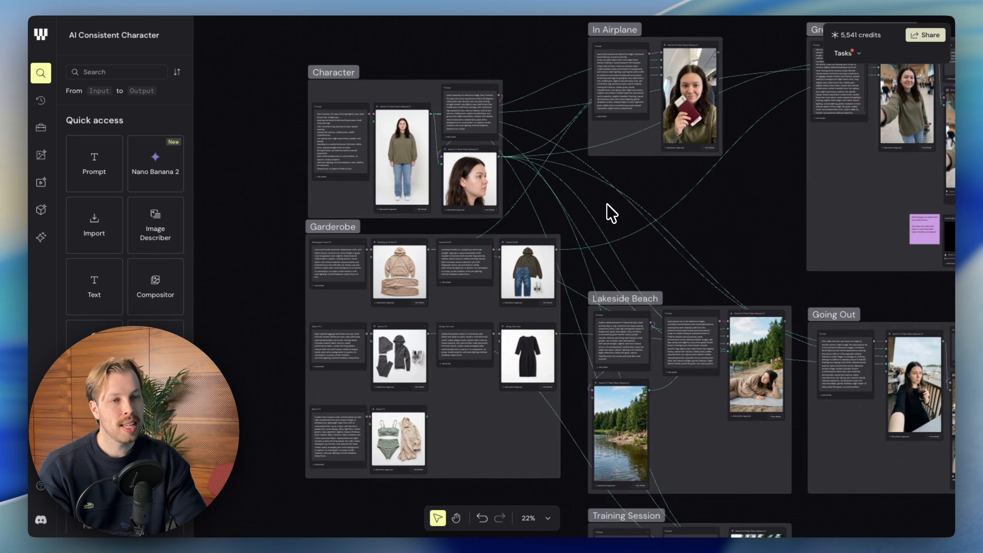
scroll(611, 214, down, 3)
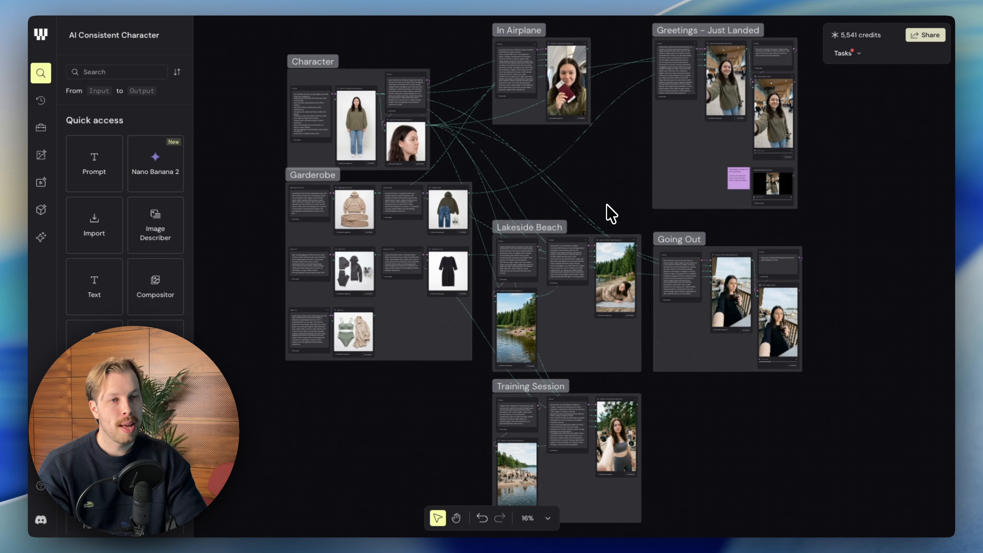
scroll(611, 214, up, 1)
scroll(612, 214, right, 2)
scroll(612, 214, left, 1)
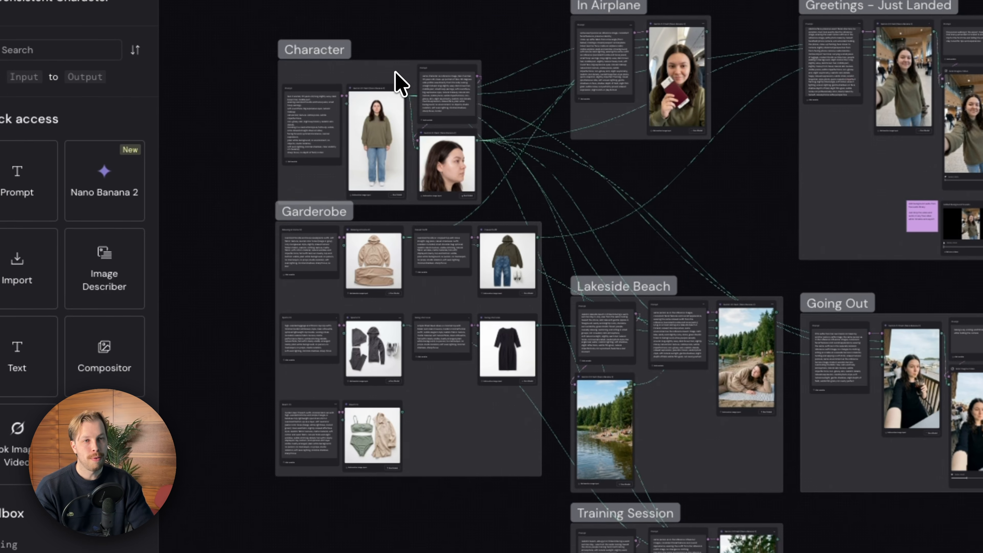
Move the Character group slightly higher, and nudge the Garderobe, In Airplane and Greetings – Just Landed groups.
drag(350, 84, 377, 44)
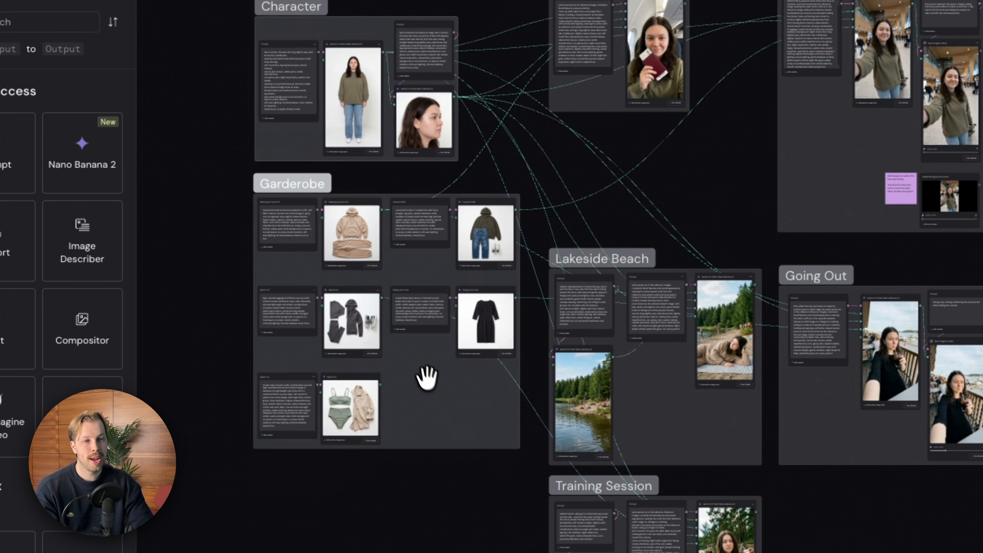
mouse_move(427, 377)
mouse_down()
mouse_move(419, 373)
mouse_move(419, 388)
mouse_move(421, 354)
mouse_move(422, 371)
mouse_up()
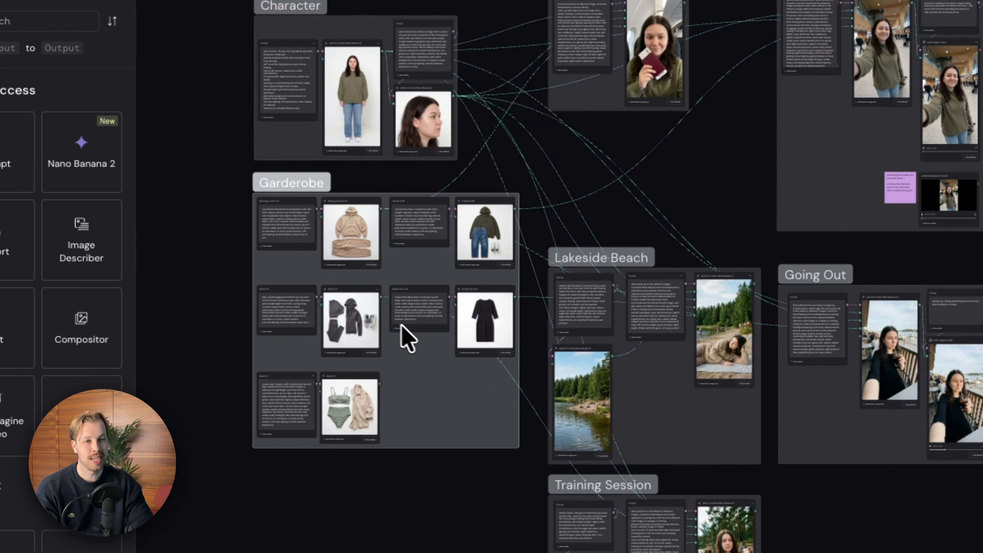
scroll(431, 345, right, 5)
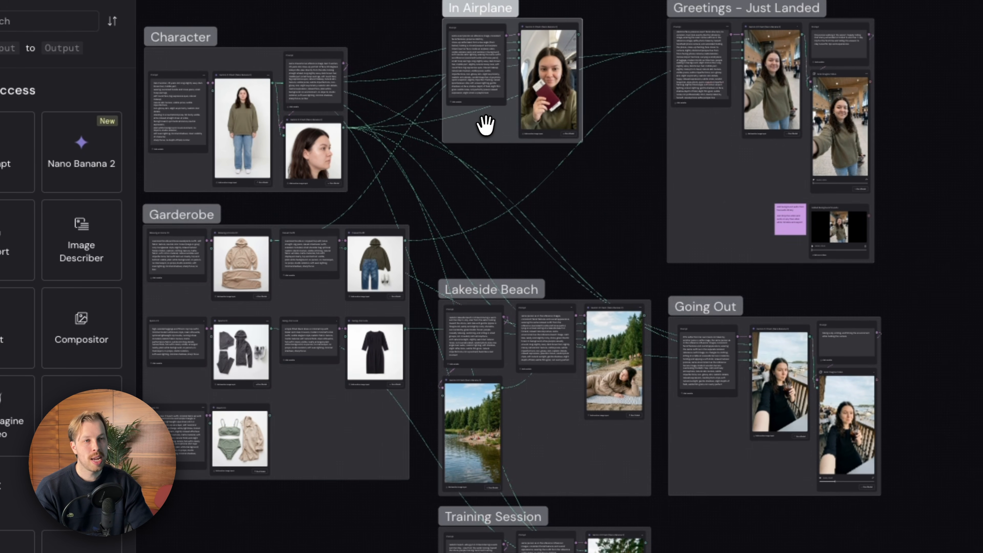
drag(492, 124, 492, 122)
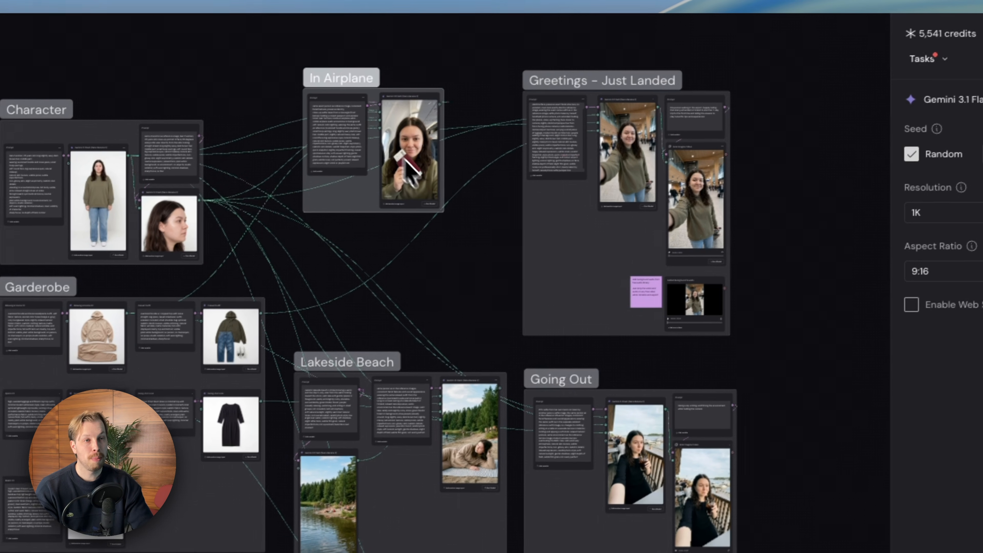
drag(585, 248, 584, 244)
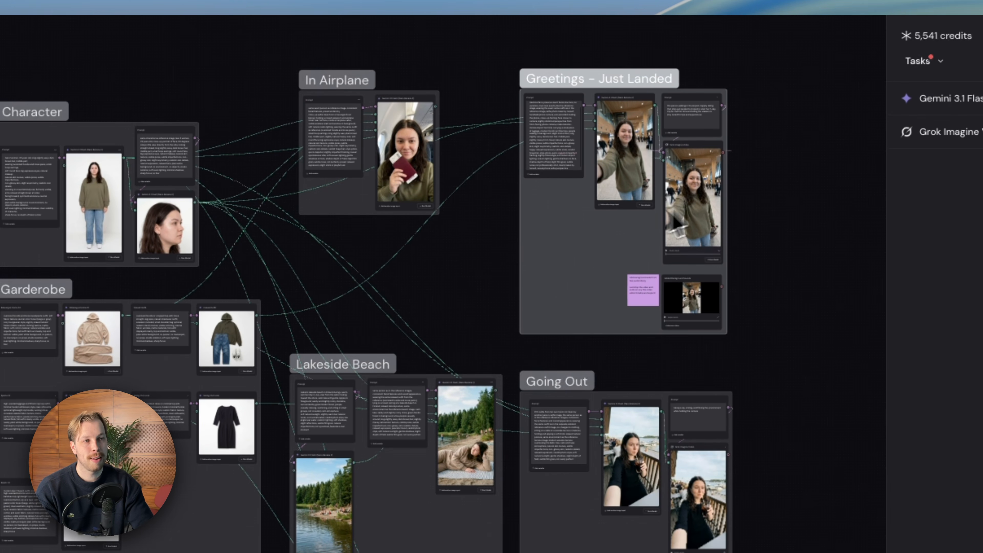
Nudge the Lakeside Beach and Training Session groups slightly, selecting the Going Out group in between.
scroll(605, 235, down, 1)
scroll(610, 285, down, 5)
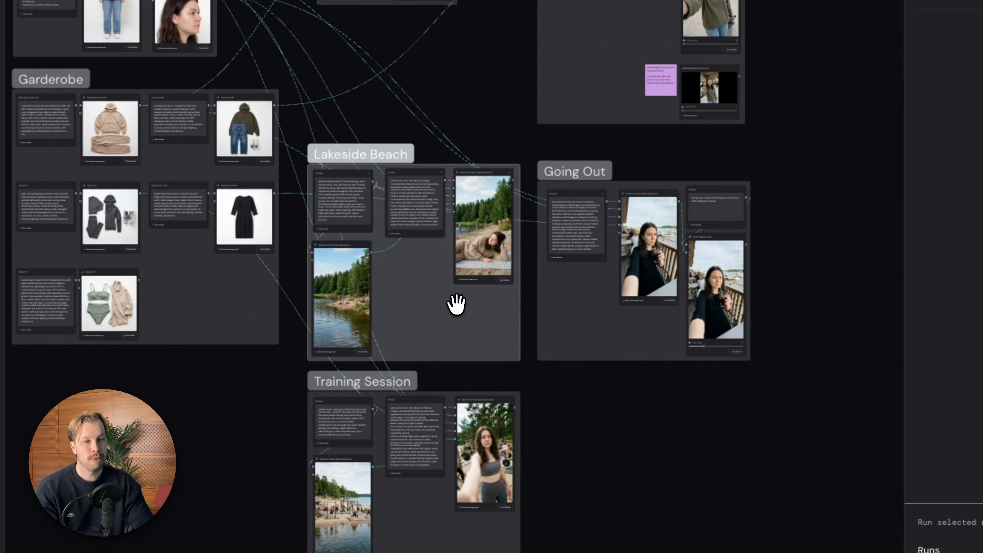
drag(456, 304, 459, 301)
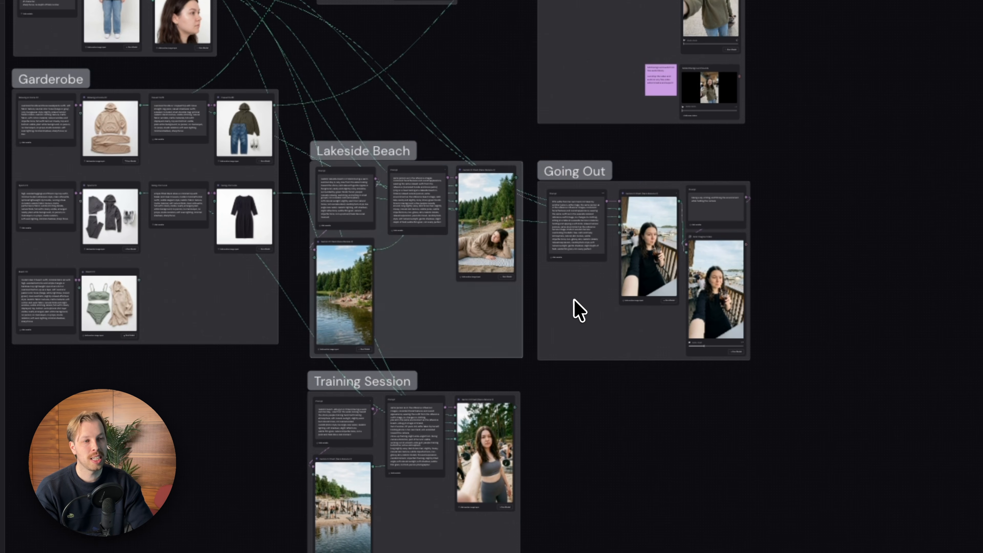
click(578, 312)
scroll(687, 296, down, 5)
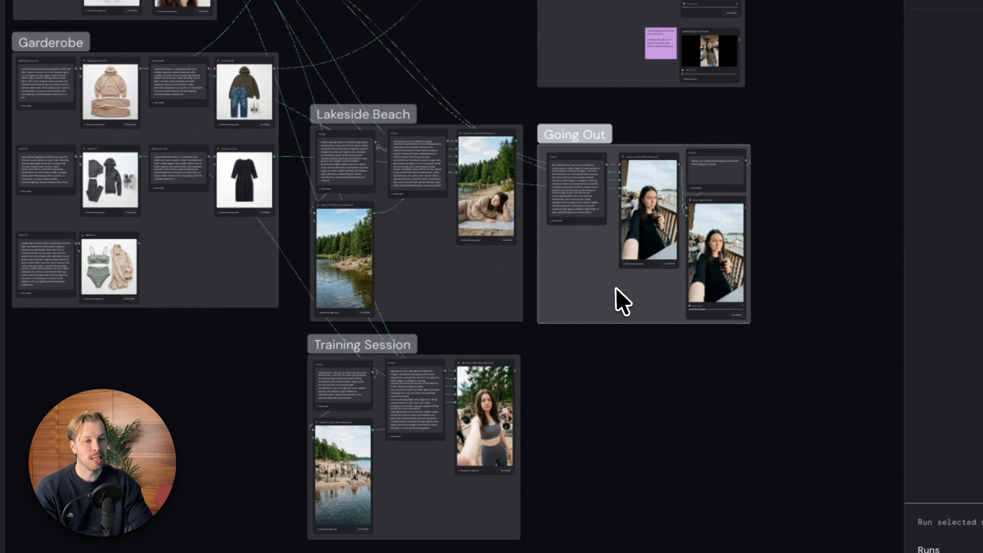
drag(414, 406, 415, 404)
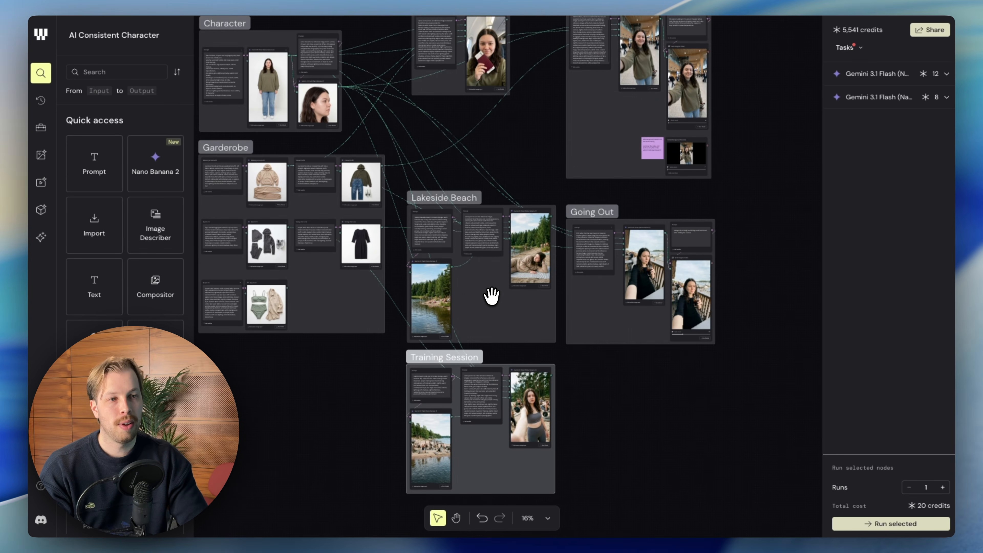
scroll(491, 297, left, 2)
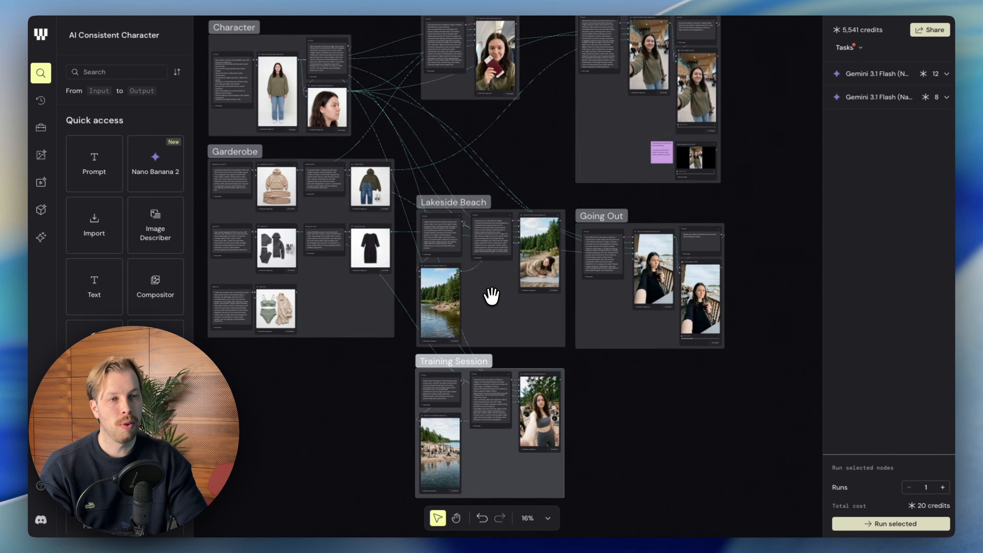
scroll(492, 296, down, 2)
scroll(492, 296, up, 3)
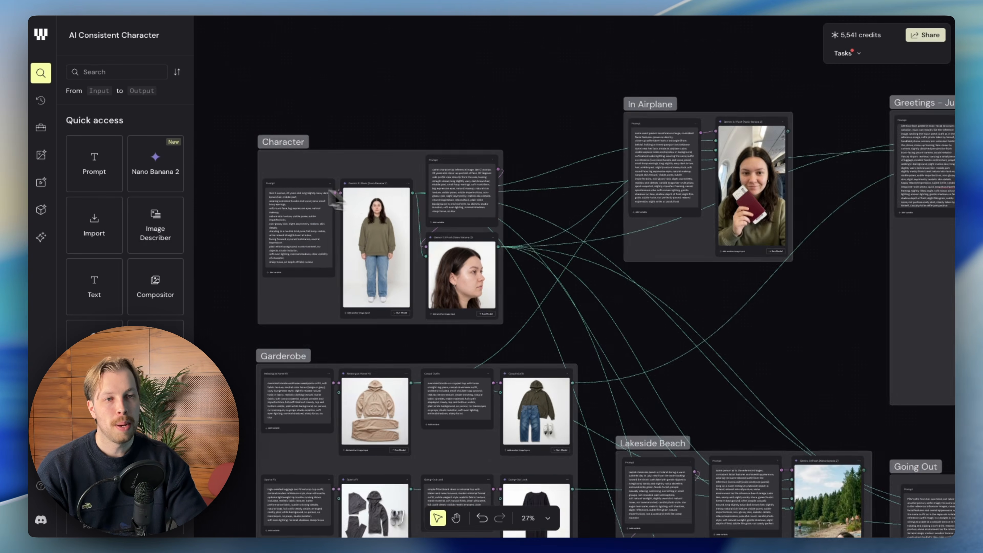
Examine the full-body character prompt and highlight its skin-texture lines, from "natural skin texture" through "realistic skin details".
scroll(290, 190, up, 7)
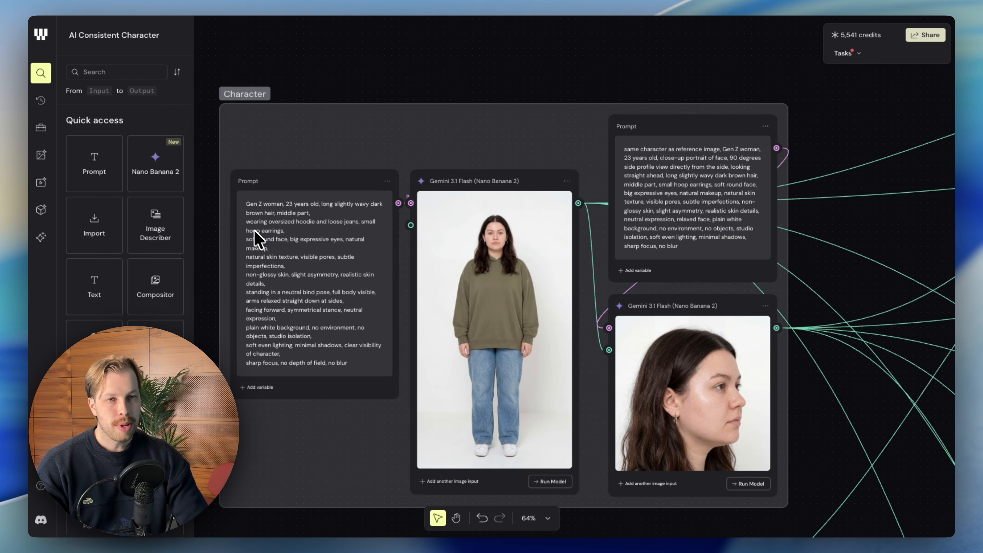
scroll(252, 216, up, 5)
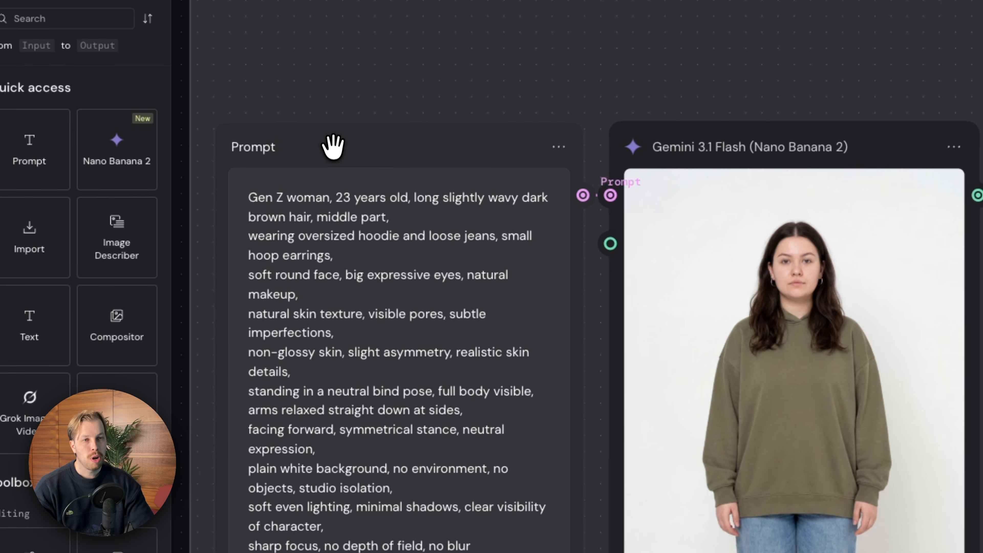
drag(332, 149, 332, 154)
scroll(333, 151, down, 1)
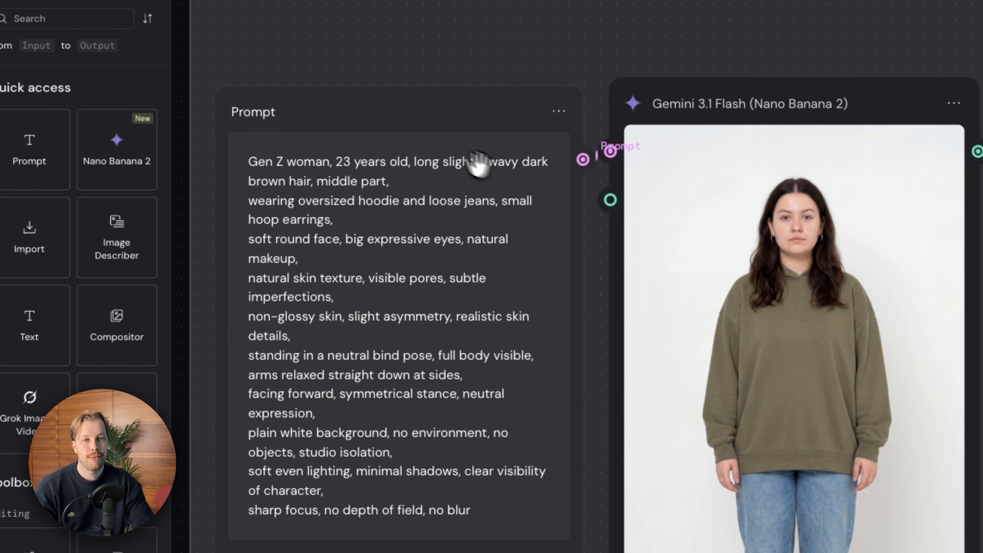
scroll(438, 195, down, 2)
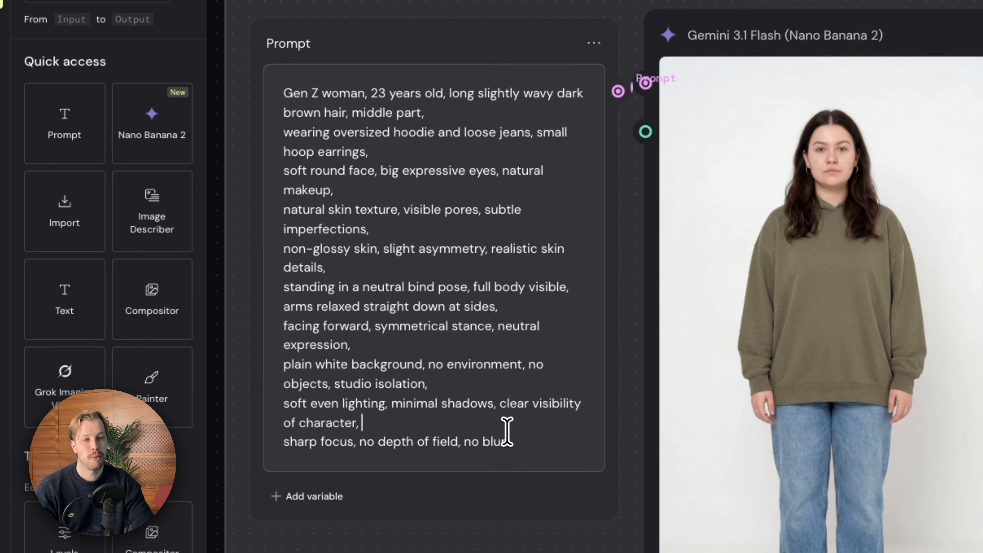
drag(470, 473, 273, 170)
drag(309, 140, 290, 117)
click(367, 150)
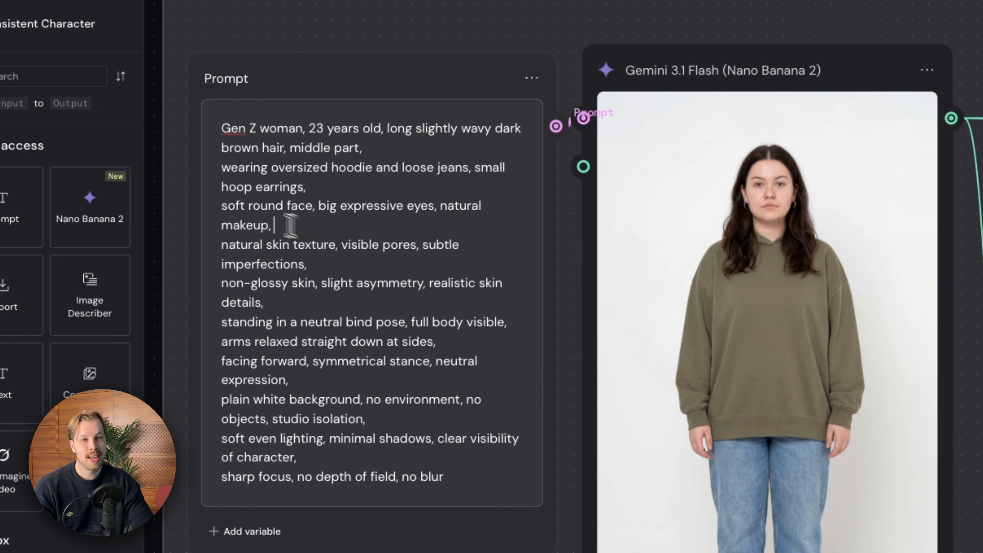
drag(363, 193, 271, 82)
click(330, 250)
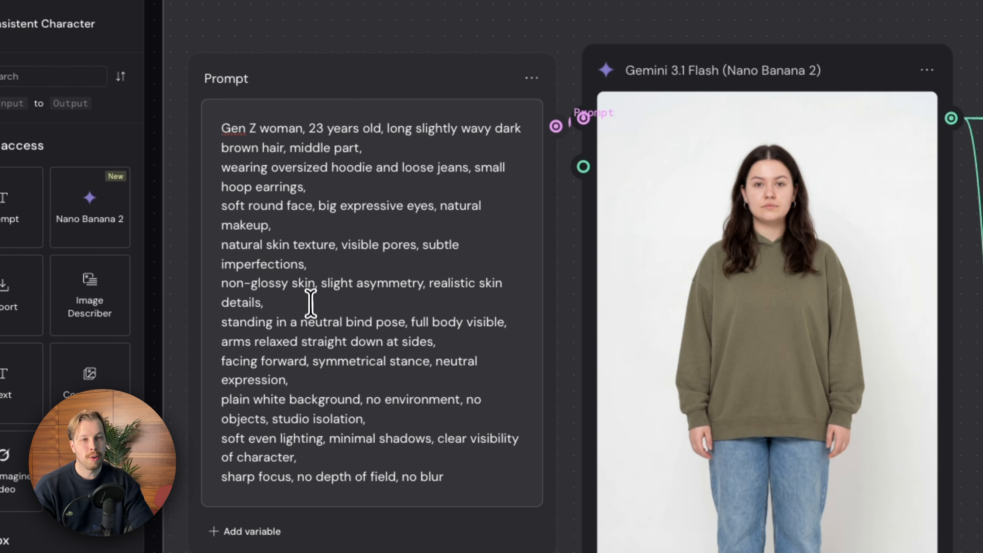
drag(305, 310, 222, 245)
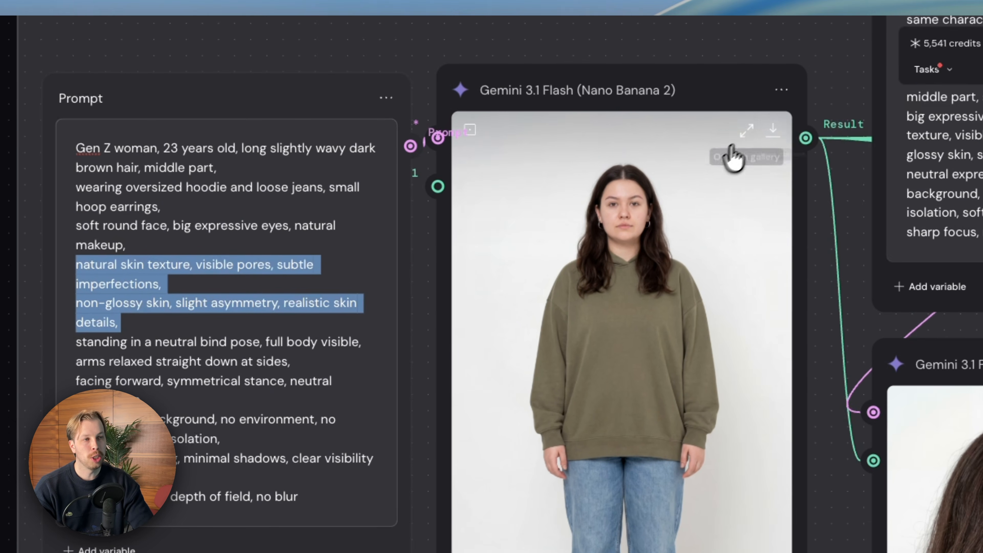
Enlarge the full-body character image to inspect the face and skin detail, and close the enlarged view.
click(891, 120)
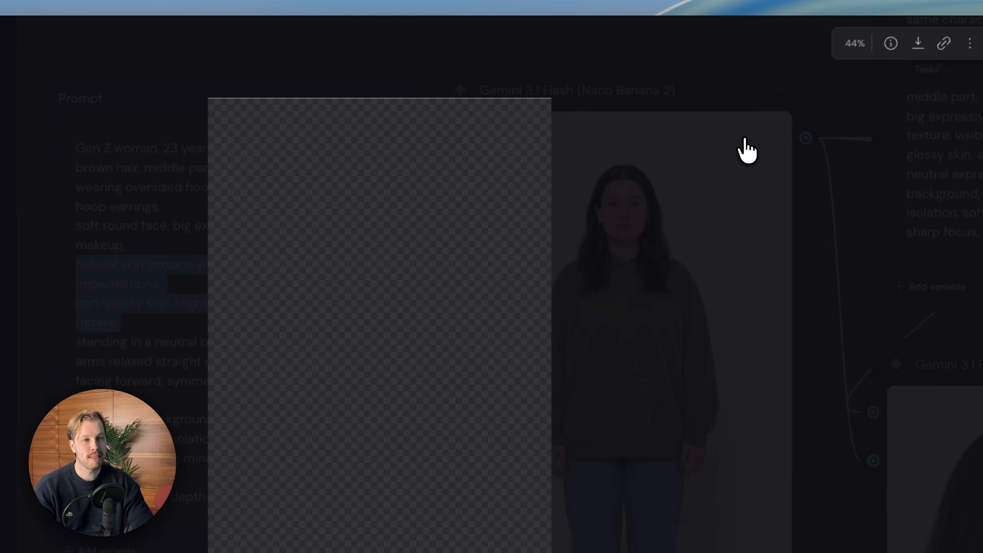
scroll(353, 252, up, 5)
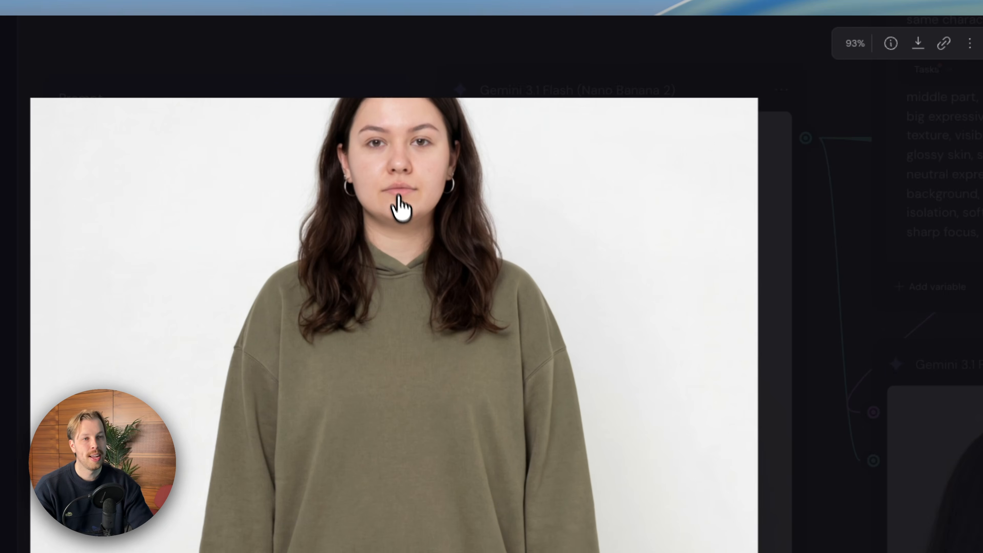
scroll(395, 194, down, 2)
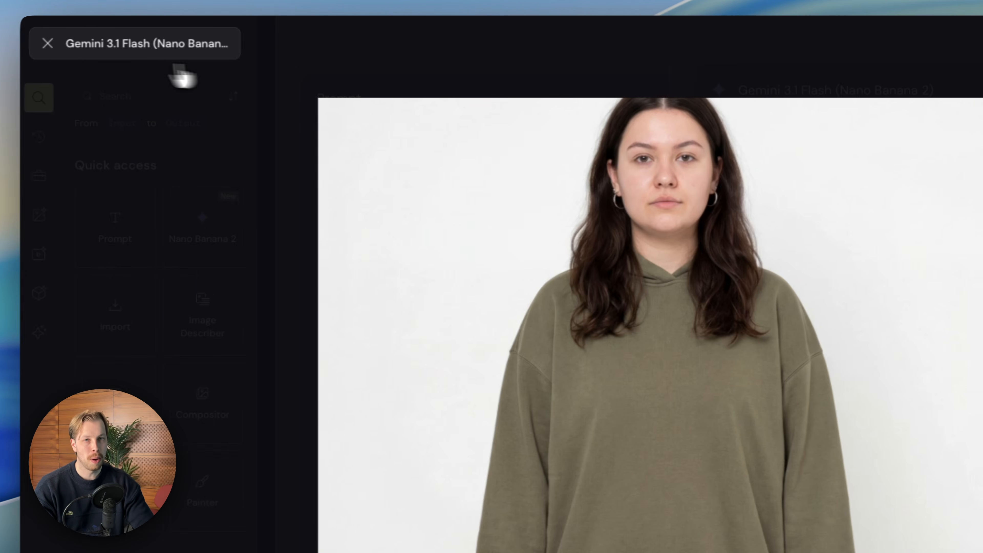
click(55, 59)
click(494, 342)
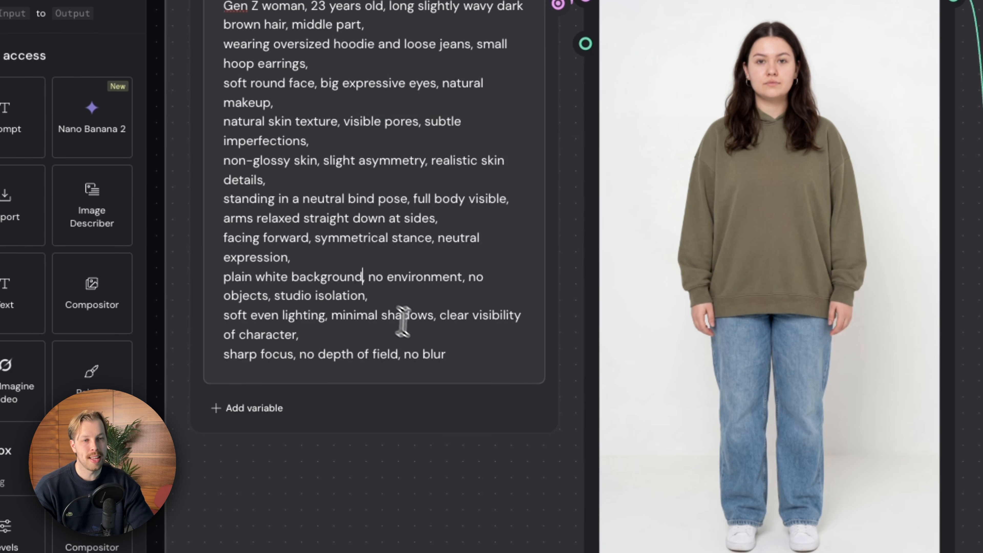
Highlight the full-body prompt's pose, background and lighting lines, and highlight the entire prompt text.
drag(420, 372, 179, 216)
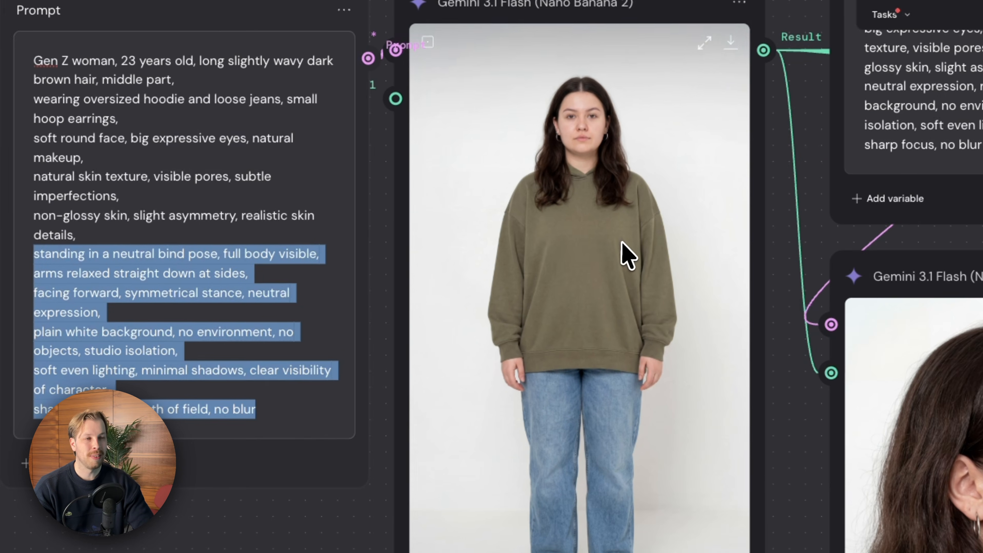
click(627, 211)
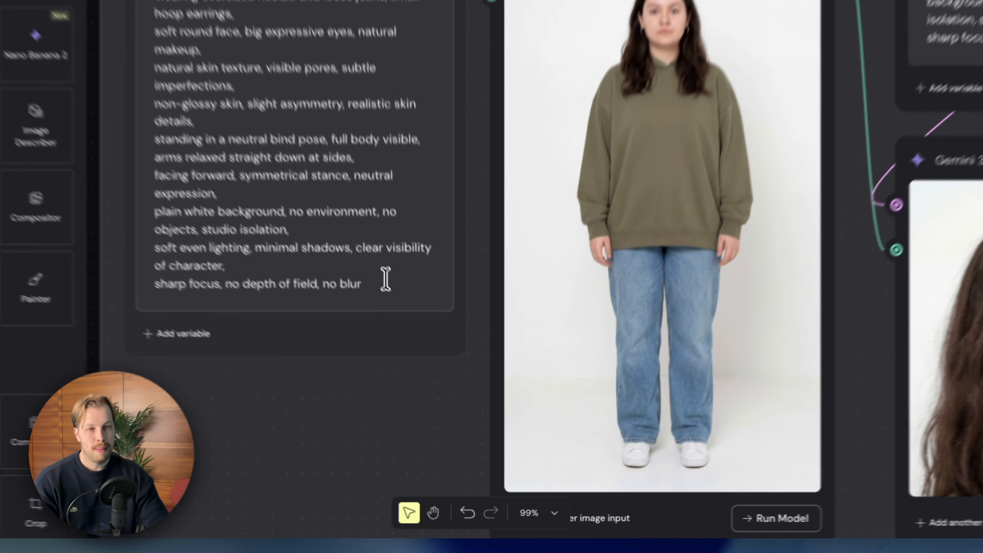
drag(418, 329, 232, 85)
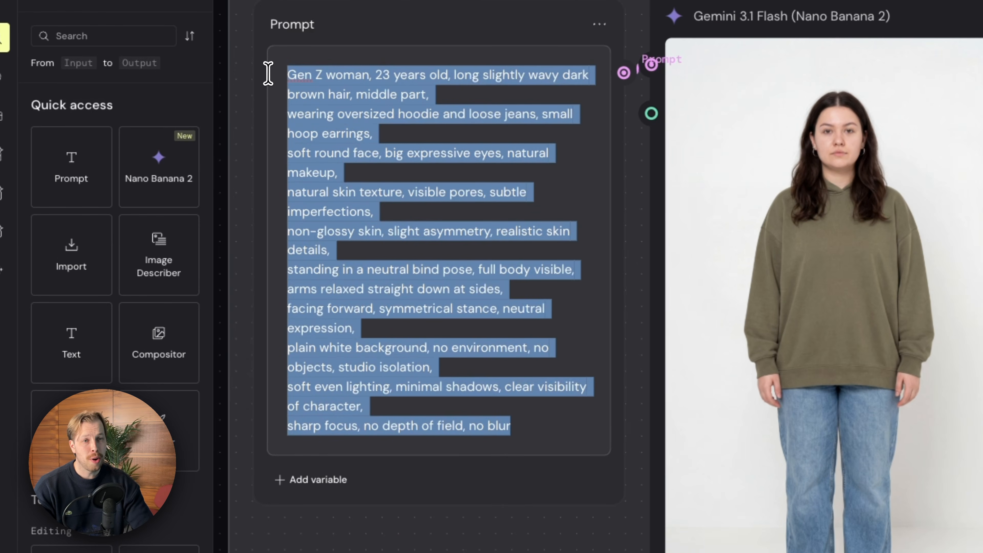
click(428, 223)
drag(519, 417, 285, 64)
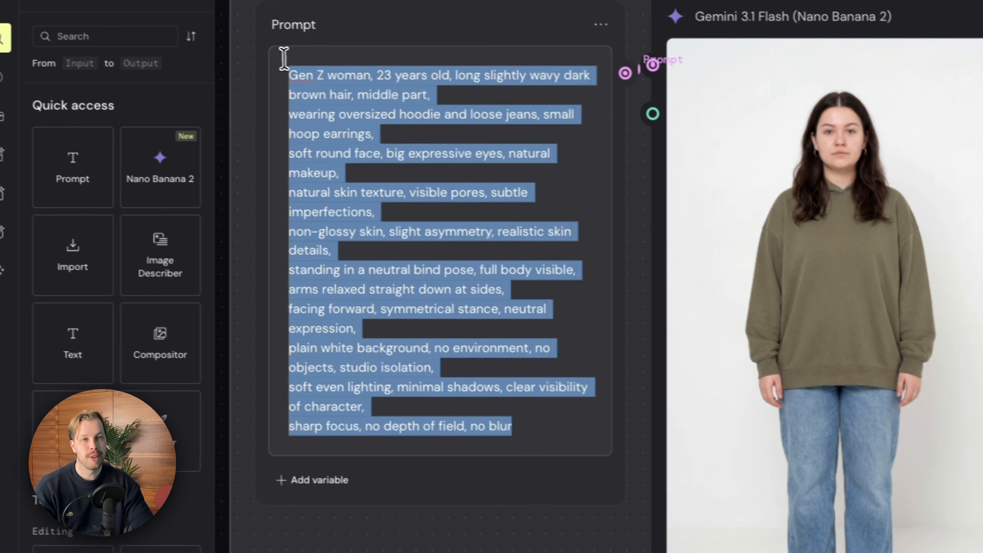
click(404, 180)
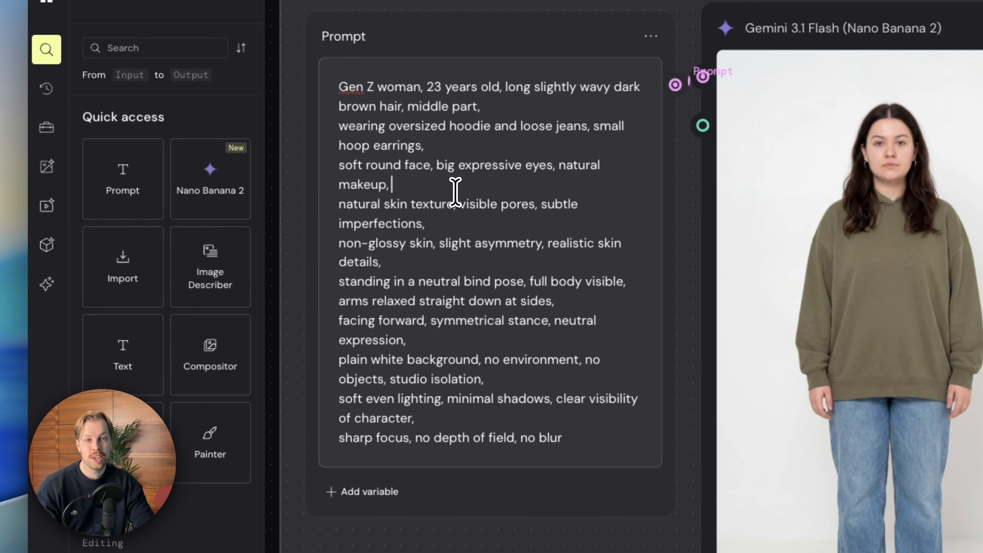
Search the node library for "any", place a Run Any LLM node below the full-body prompt, and delete that node.
scroll(225, 302, down, 1)
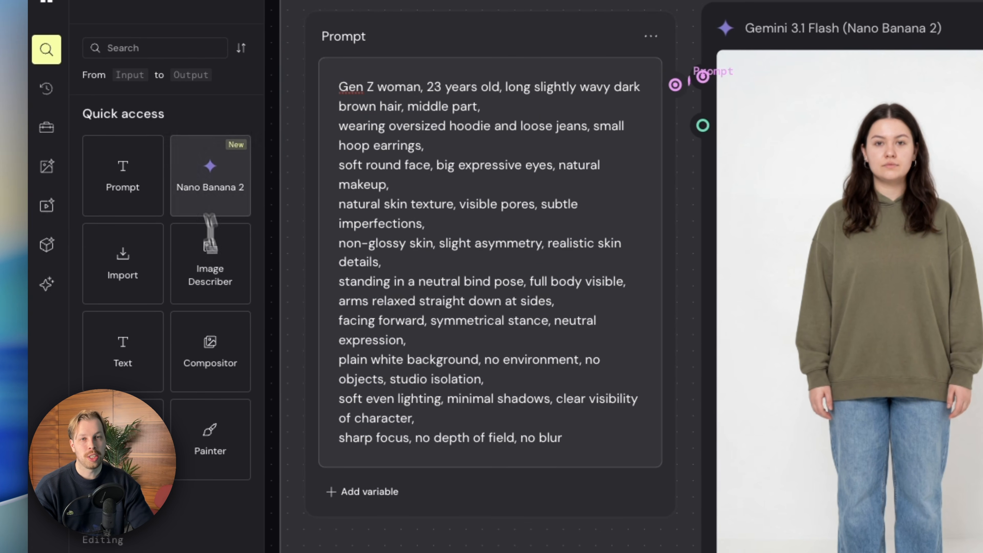
click(143, 55)
text(any)
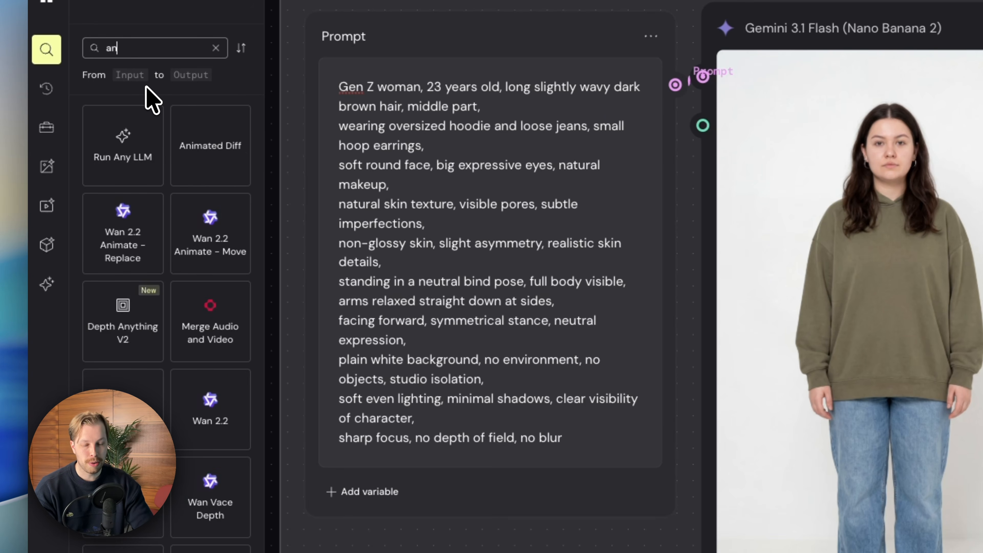
drag(158, 176, 472, 552)
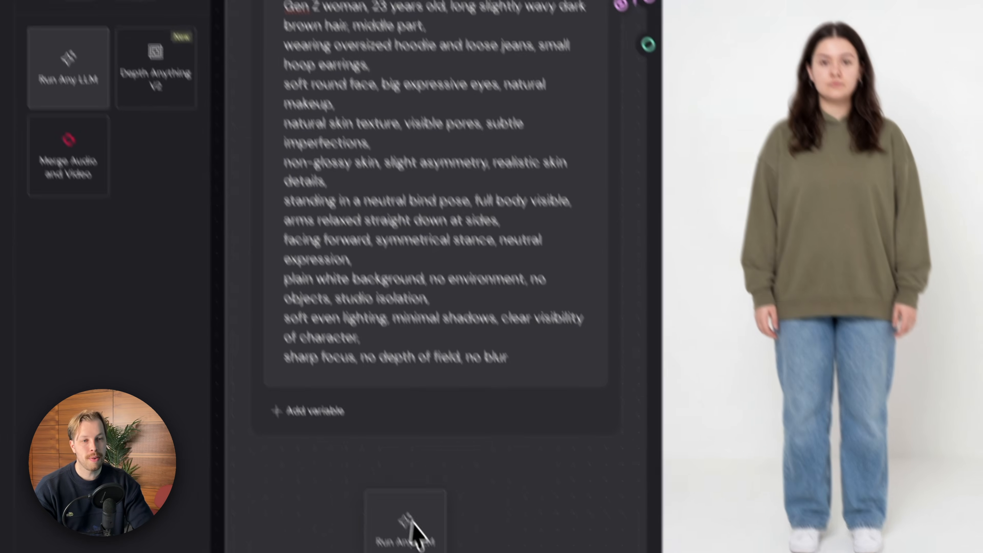
drag(413, 521, 422, 520)
scroll(428, 508, down, 5)
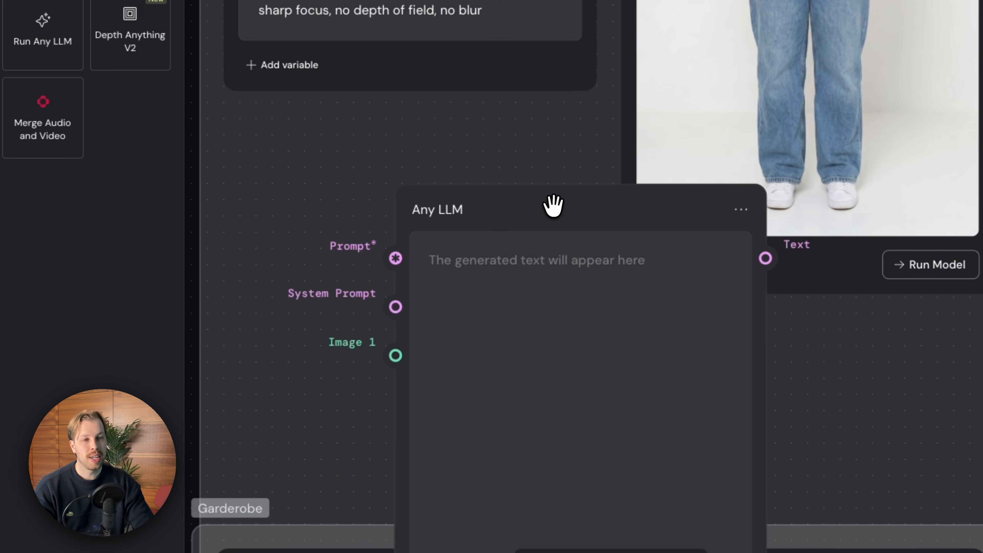
drag(554, 205, 438, 128)
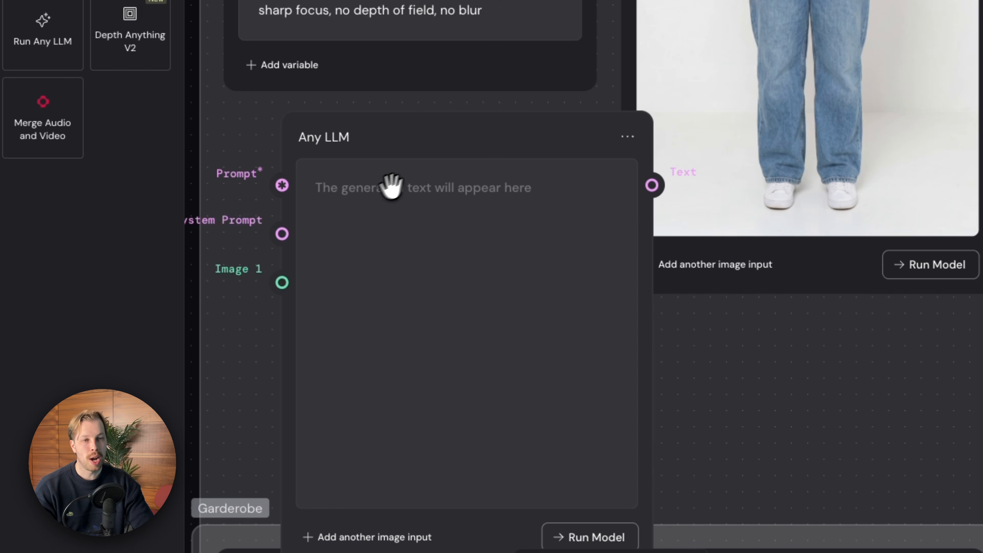
key(Delete)
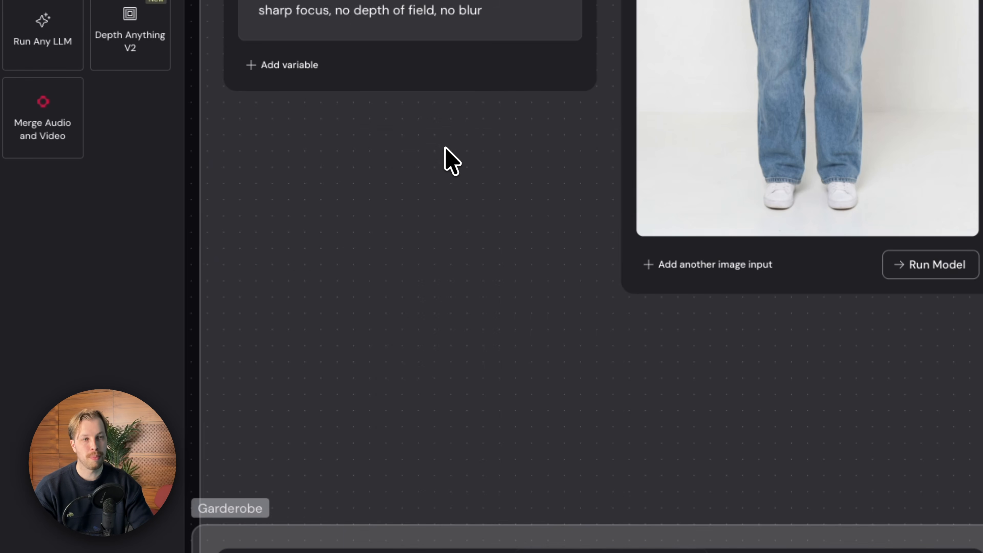
Examine the full-body image and the side-profile close-up prompt, including how they feed the profile portrait node.
scroll(445, 149, up, 5)
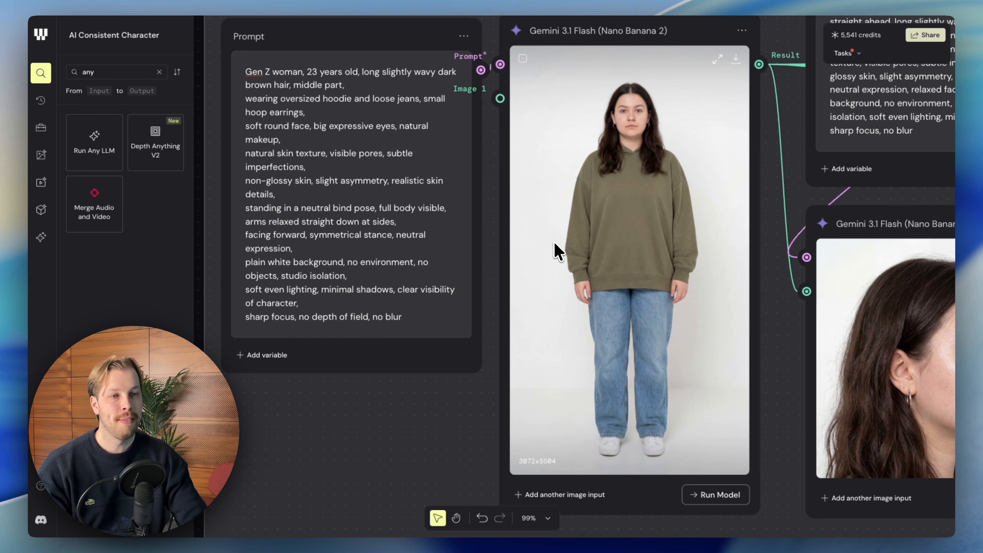
scroll(554, 243, right, 2)
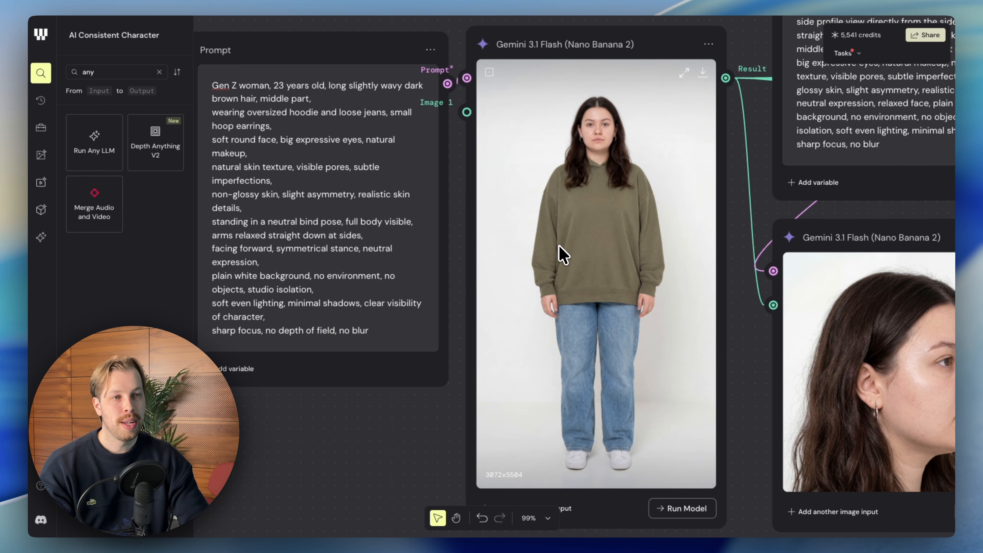
scroll(582, 254, left, 1)
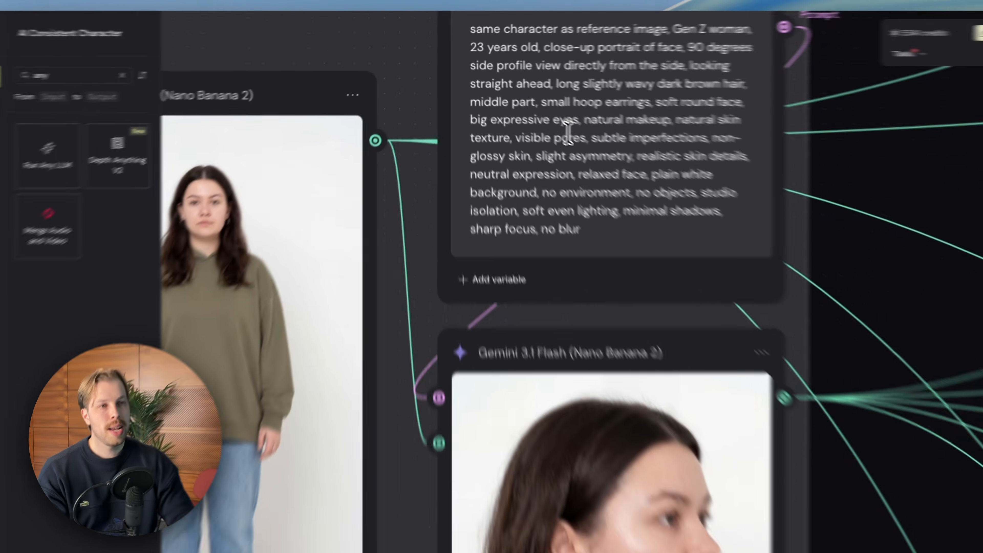
scroll(554, 118, down, 3)
scroll(559, 112, up, 2)
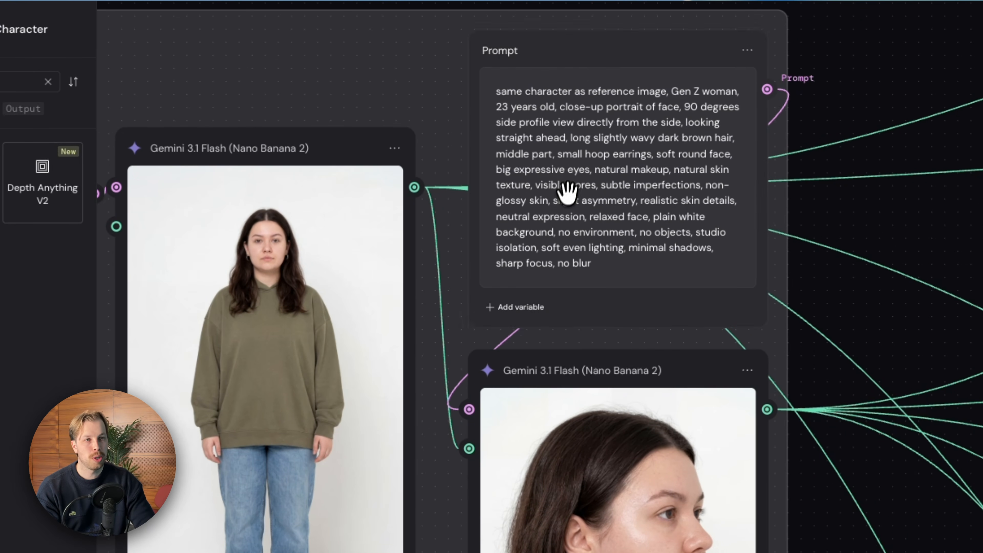
scroll(607, 266, down, 1)
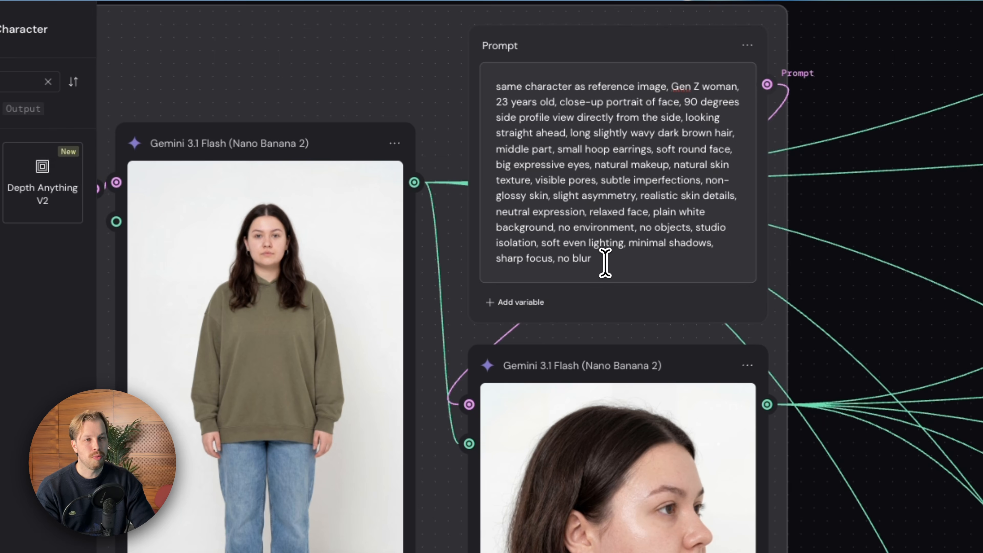
scroll(609, 256, down, 1)
click(609, 255)
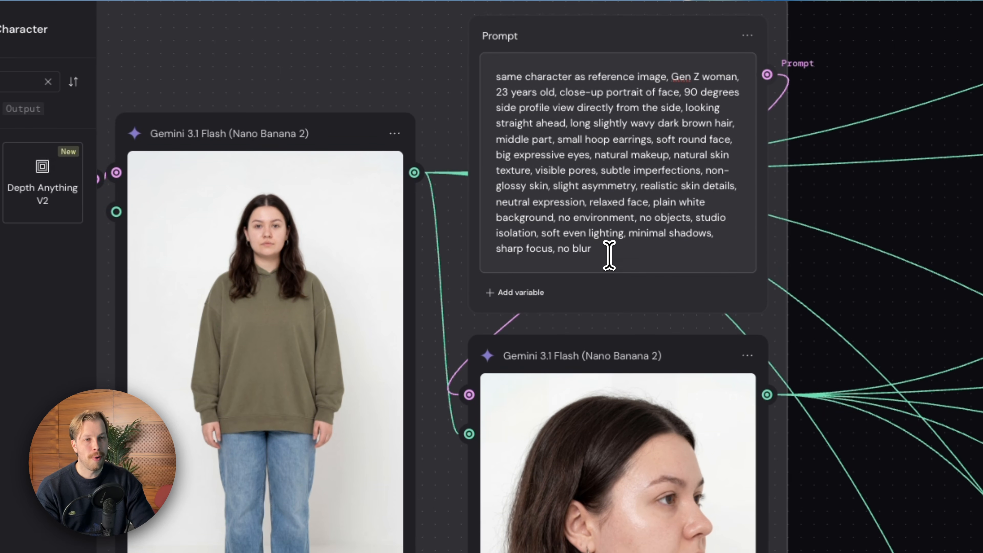
scroll(610, 255, down, 3)
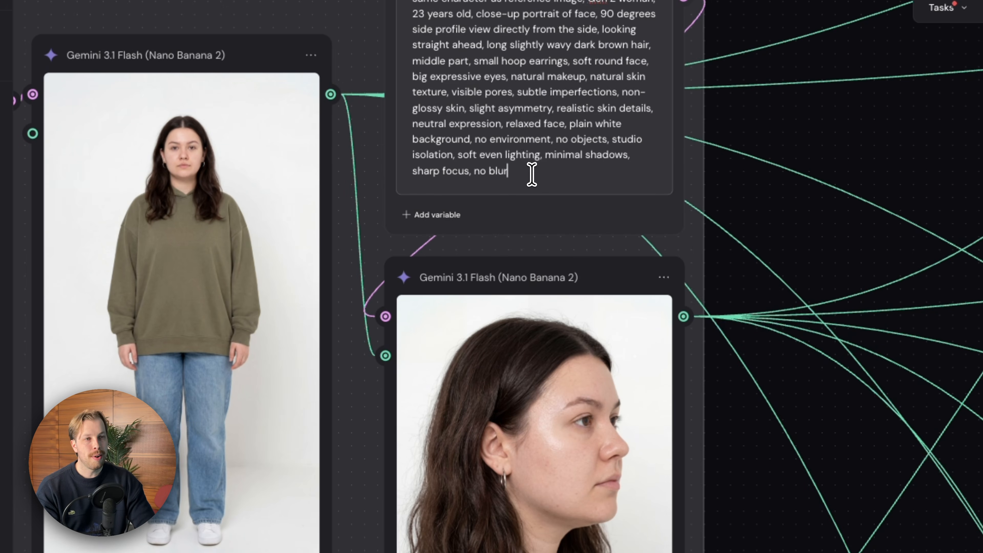
Enlarge the side-profile portrait to inspect its skin detail, and return to the canvas.
drag(532, 175, 398, 0)
click(522, 57)
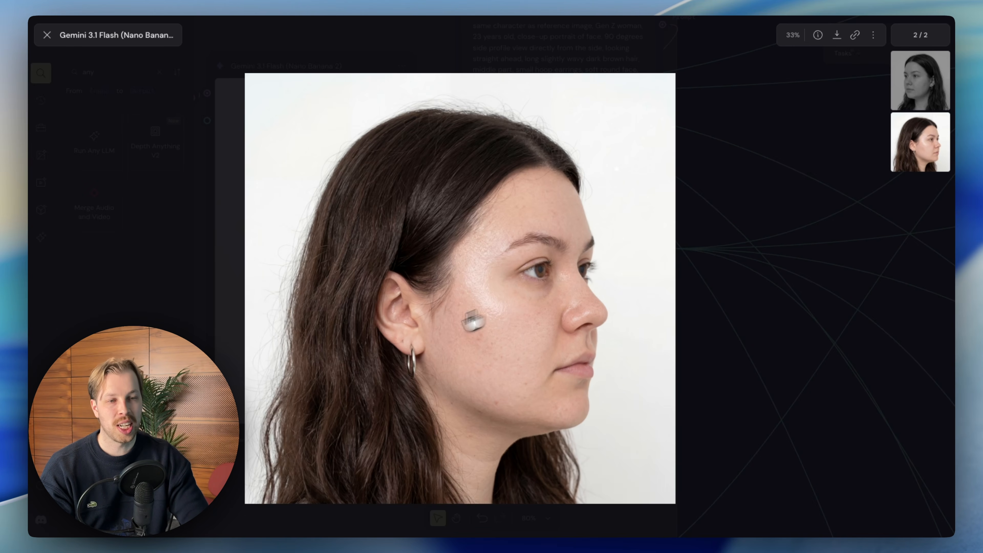
scroll(470, 268, down, 3)
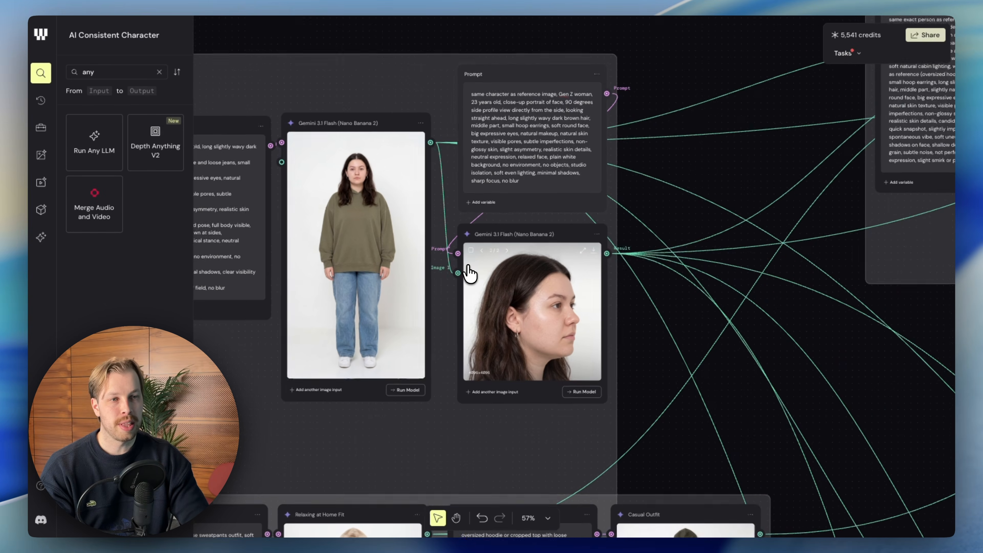
Select the Character group and review its two prompts together with the full-body and profile images.
scroll(472, 271, left, 3)
scroll(476, 273, up, 1)
click(497, 146)
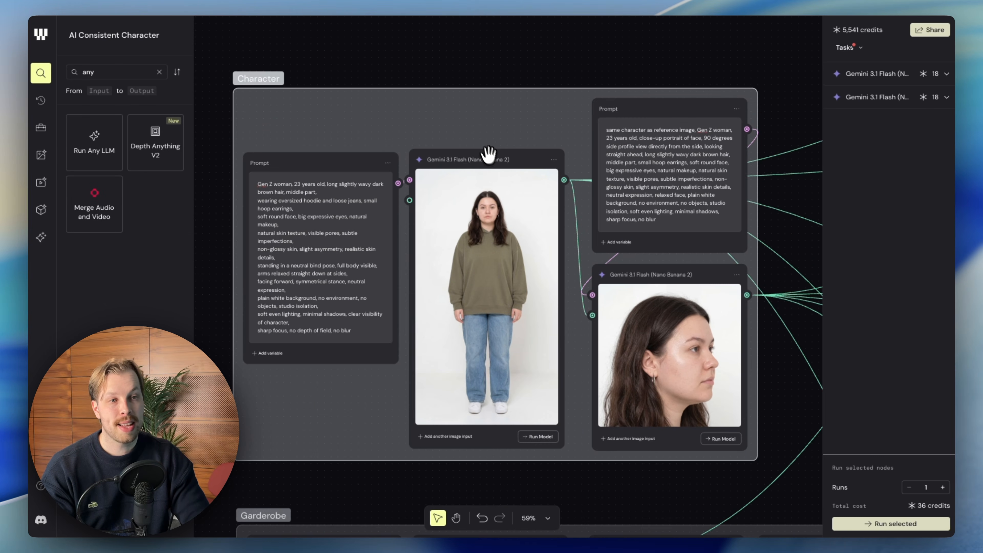
scroll(477, 147, down, 1)
scroll(477, 147, left, 1)
scroll(477, 149, down, 1)
scroll(478, 149, right, 1)
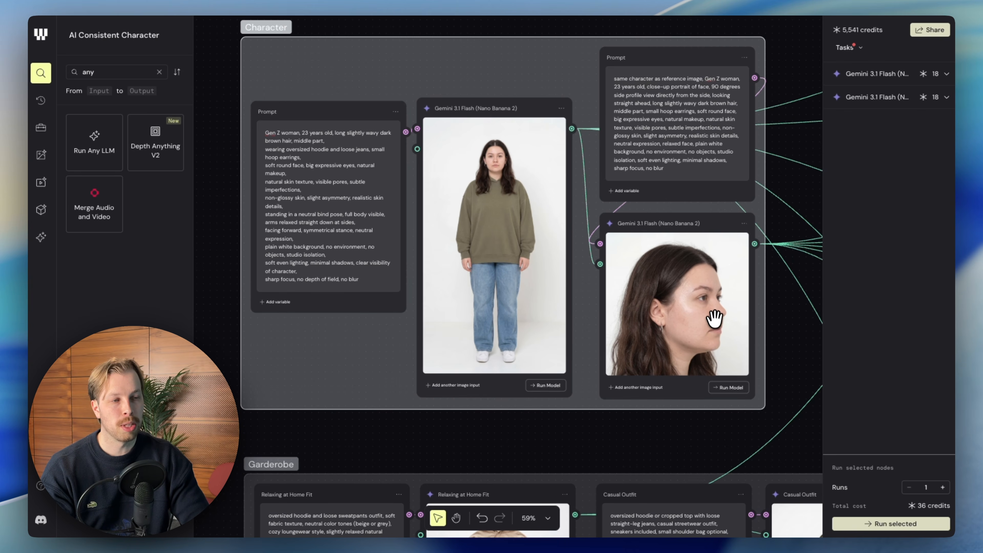
Examine the outfits in the Garderobe group, focusing on the Relaxing at Home Fit prompt and its image.
scroll(715, 321, down, 10)
scroll(720, 335, down, 8)
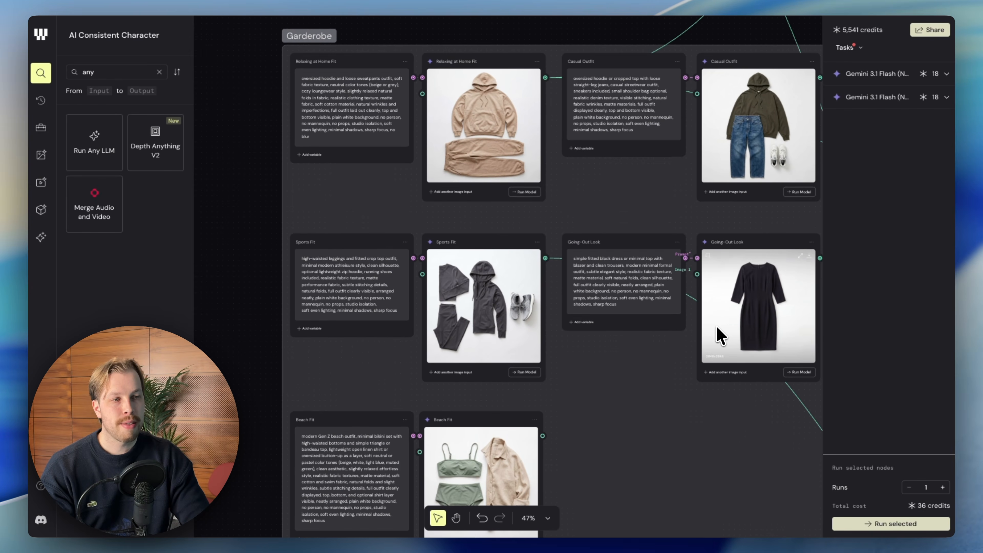
scroll(717, 336, right, 2)
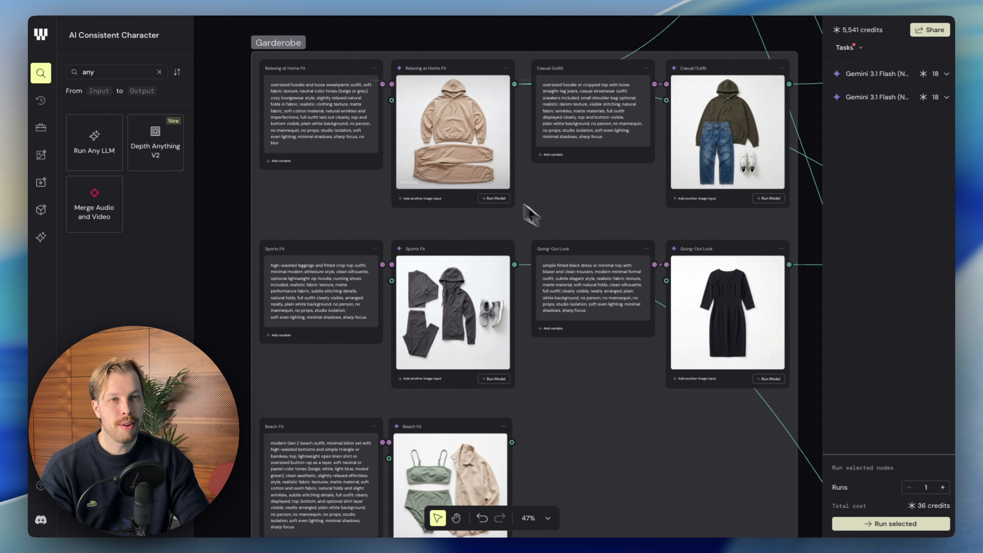
scroll(337, 138, up, 5)
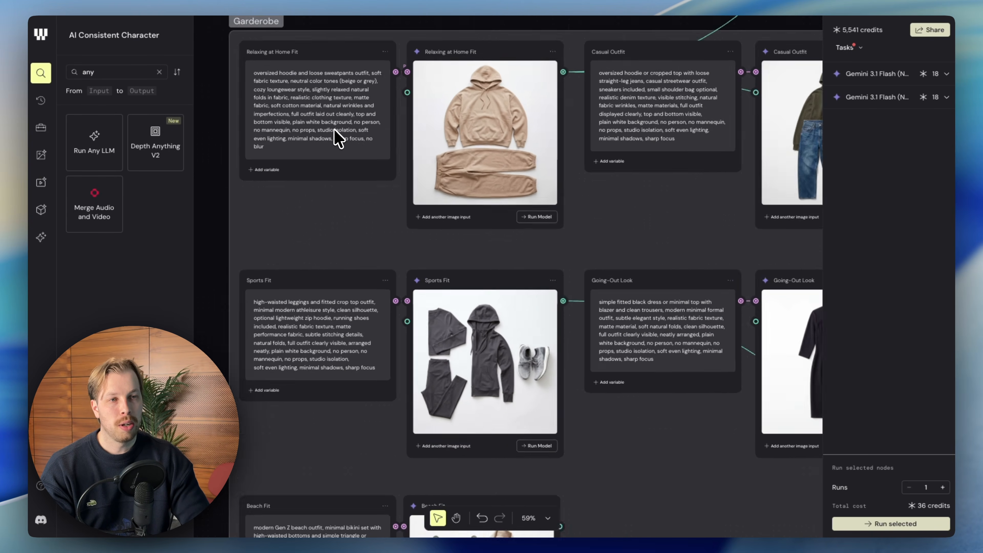
scroll(341, 141, up, 2)
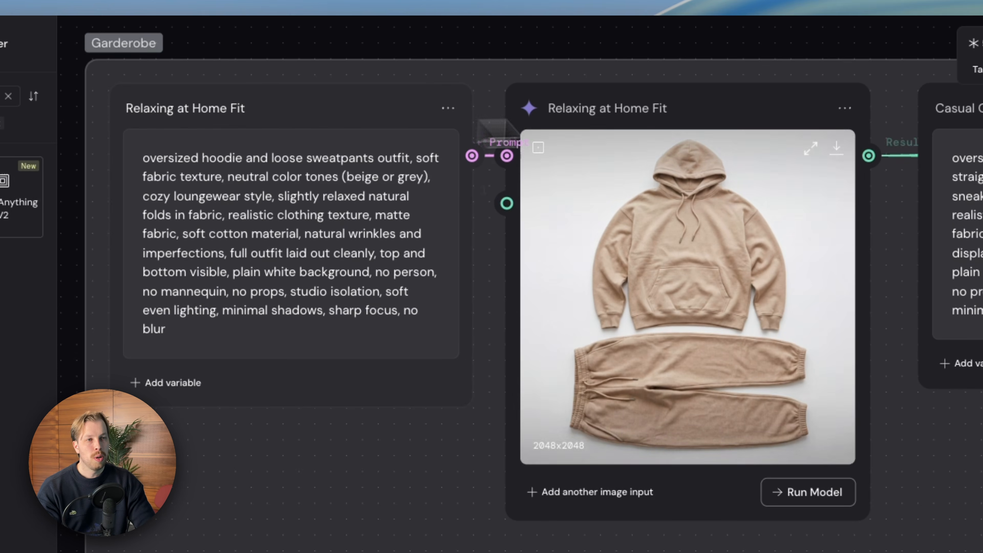
Review the Relaxing at Home Fit, Casual Outfit, Going-Out Look and Sports Fit prompts with their outfit images.
drag(712, 111, 719, 106)
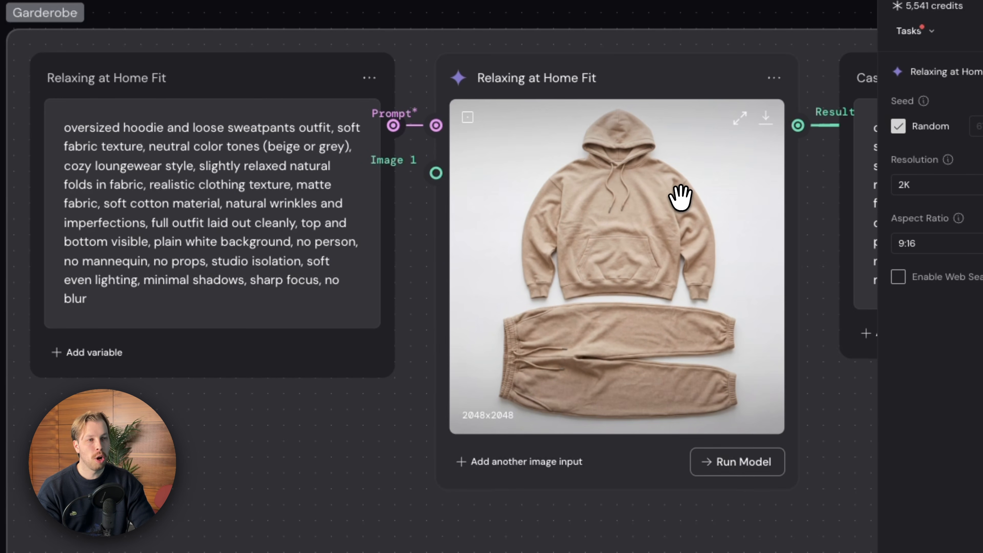
scroll(681, 197, right, 15)
scroll(586, 204, left, 1)
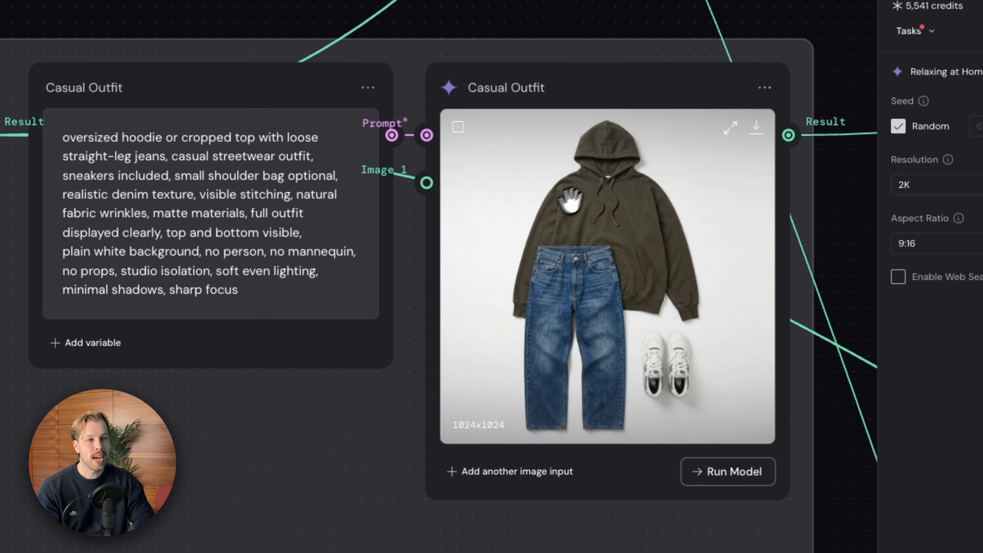
scroll(596, 204, down, 15)
scroll(621, 240, up, 4)
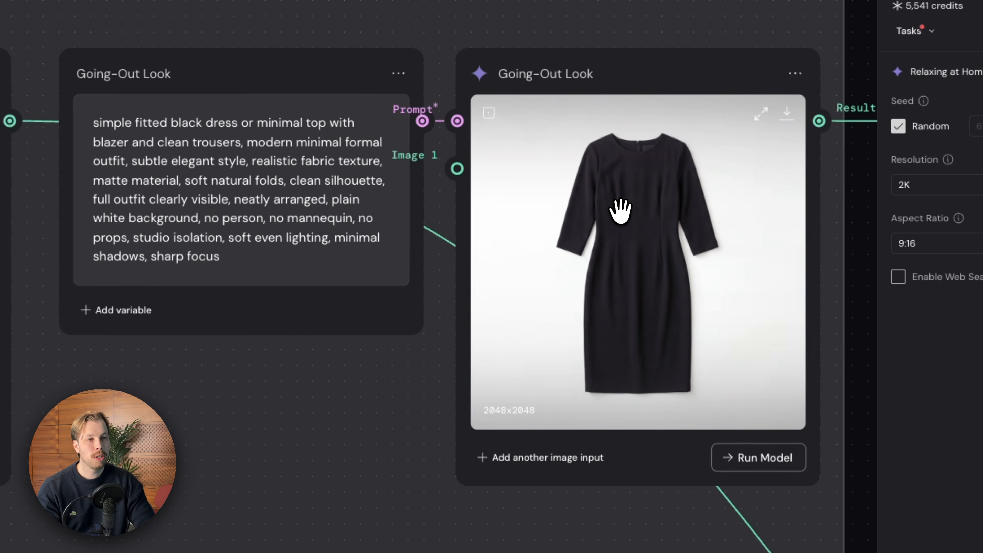
scroll(620, 211, left, 20)
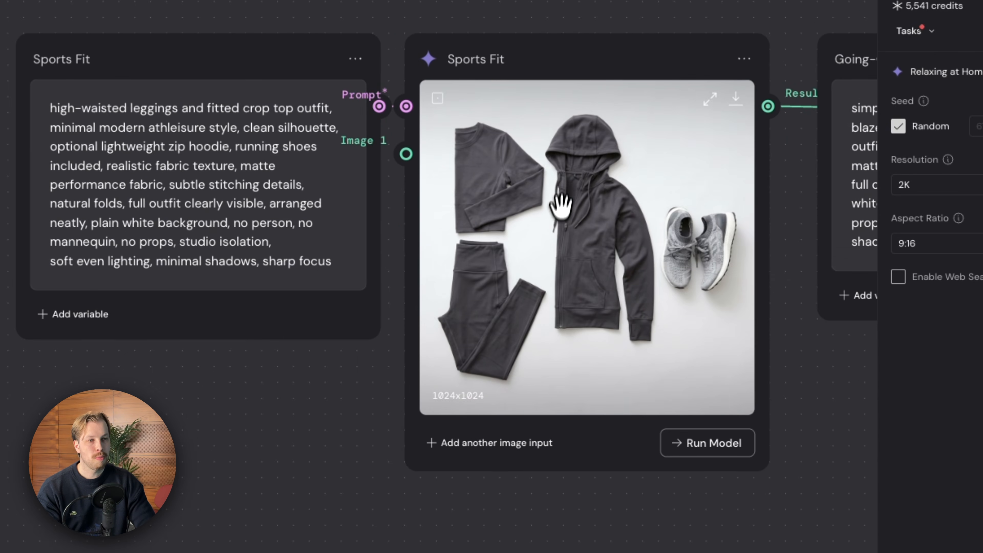
Examine the Beach Fit prompt and its outfit image in the Garderobe group.
scroll(560, 201, down, 10)
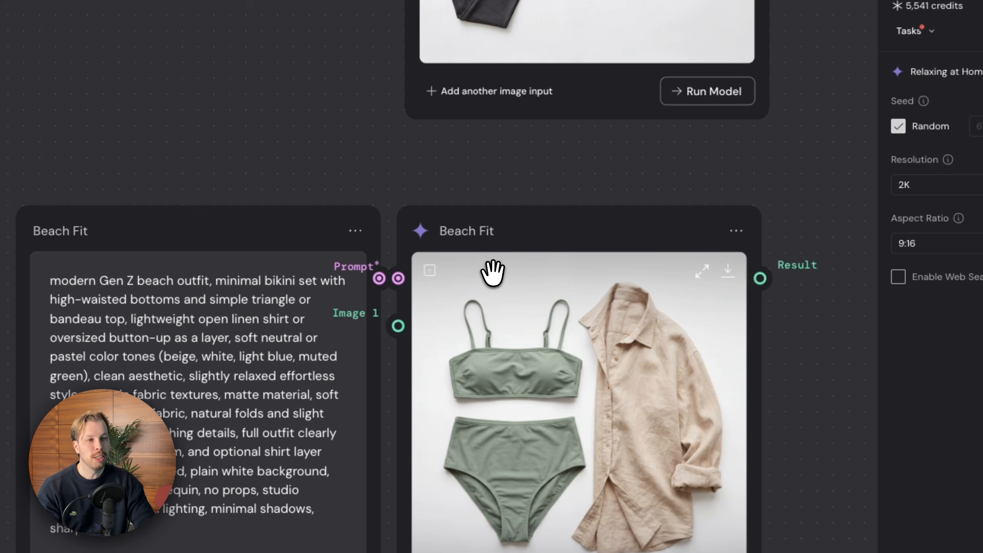
scroll(493, 273, down, 3)
scroll(497, 273, up, 5)
scroll(499, 274, down, 6)
scroll(495, 277, down, 1)
scroll(396, 267, up, 5)
scroll(394, 270, down, 2)
scroll(429, 248, left, 2)
scroll(634, 248, right, 1)
scroll(635, 247, down, 1)
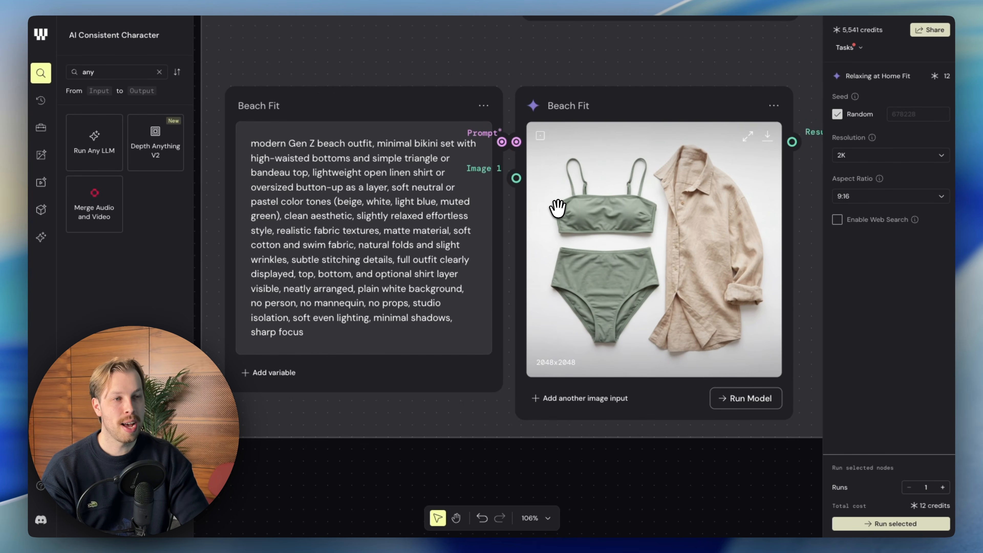
scroll(558, 209, down, 3)
scroll(560, 195, up, 1)
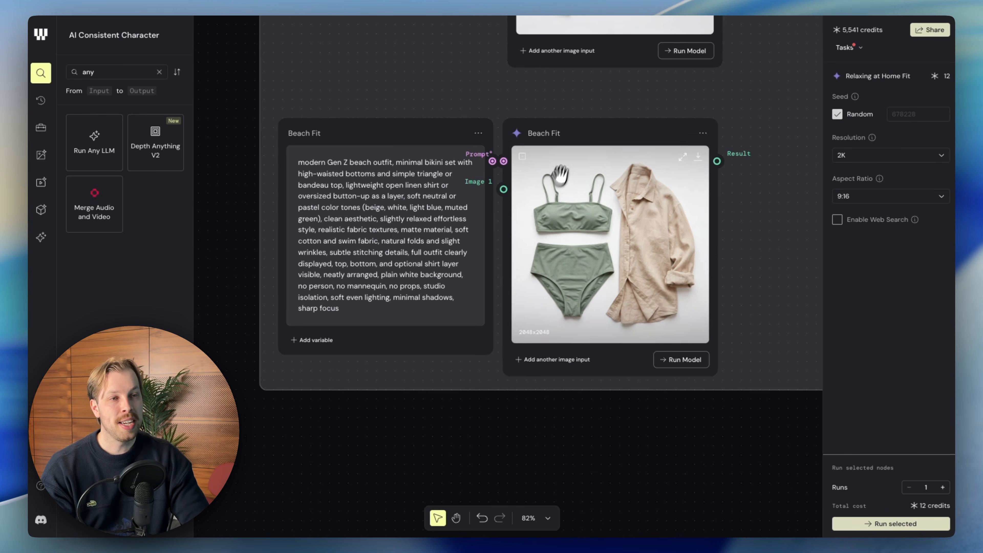
scroll(542, 228, right, 1)
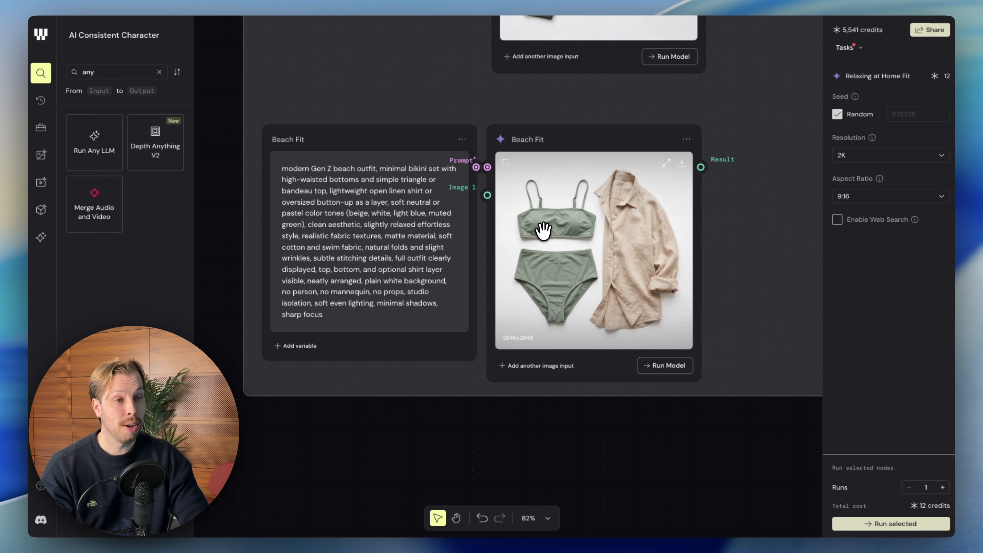
Survey the scene groups, including In Airplane, Greetings - Just Landed, Lakeside Beach, Training Session and Going Out.
scroll(585, 205, right, 1)
scroll(605, 196, down, 7)
scroll(663, 188, right, 10)
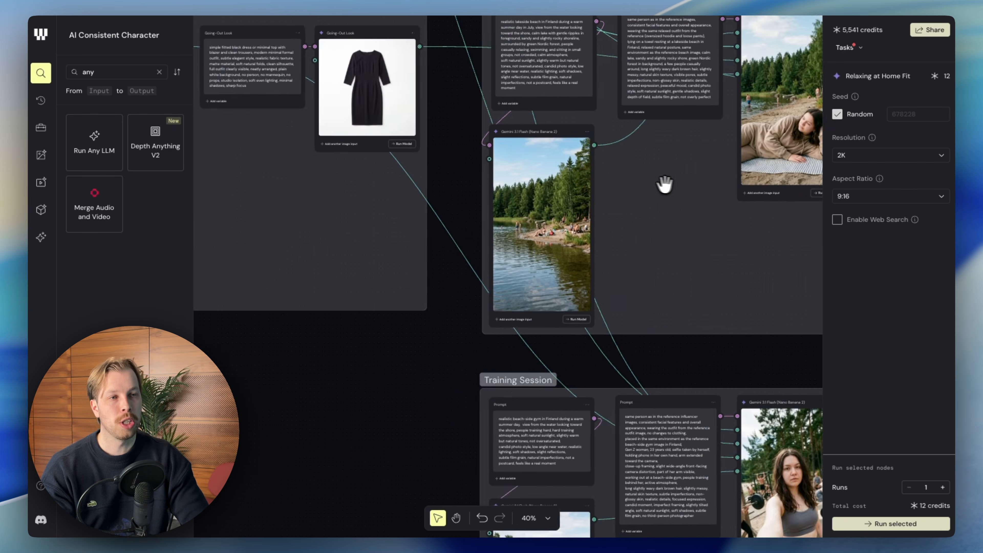
scroll(650, 182, up, 6)
scroll(493, 154, up, 10)
scroll(487, 158, left, 2)
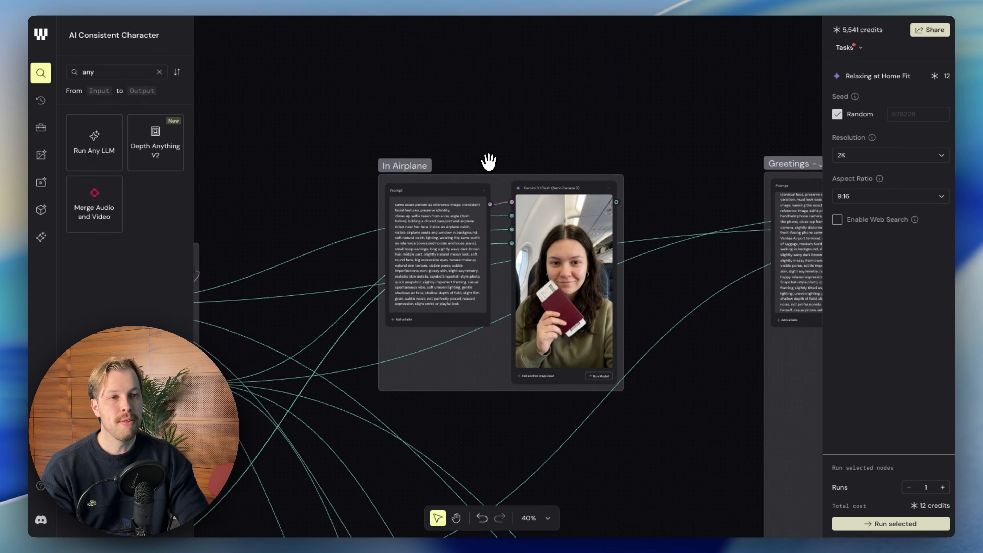
scroll(489, 161, down, 2)
scroll(488, 160, up, 4)
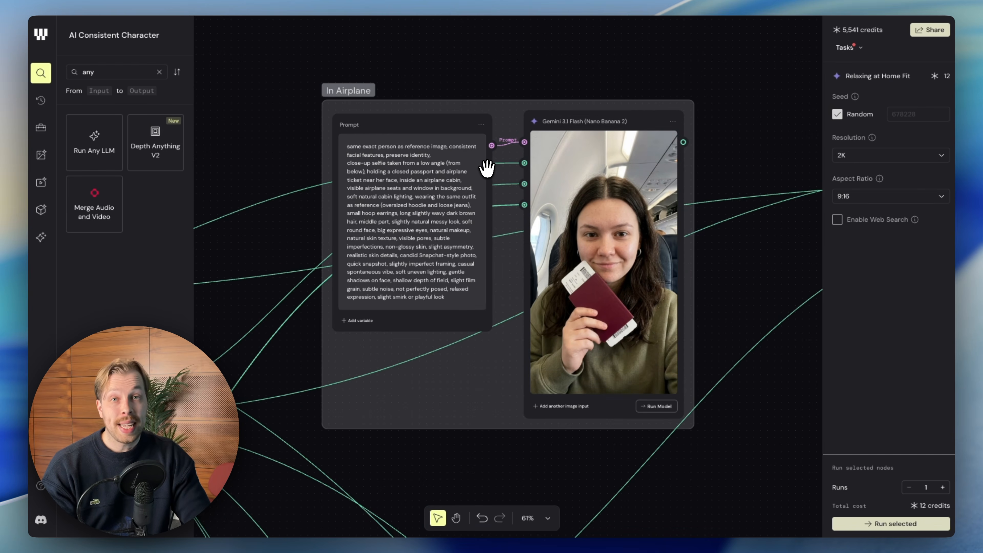
scroll(584, 199, down, 5)
scroll(593, 204, right, 8)
scroll(592, 204, down, 4)
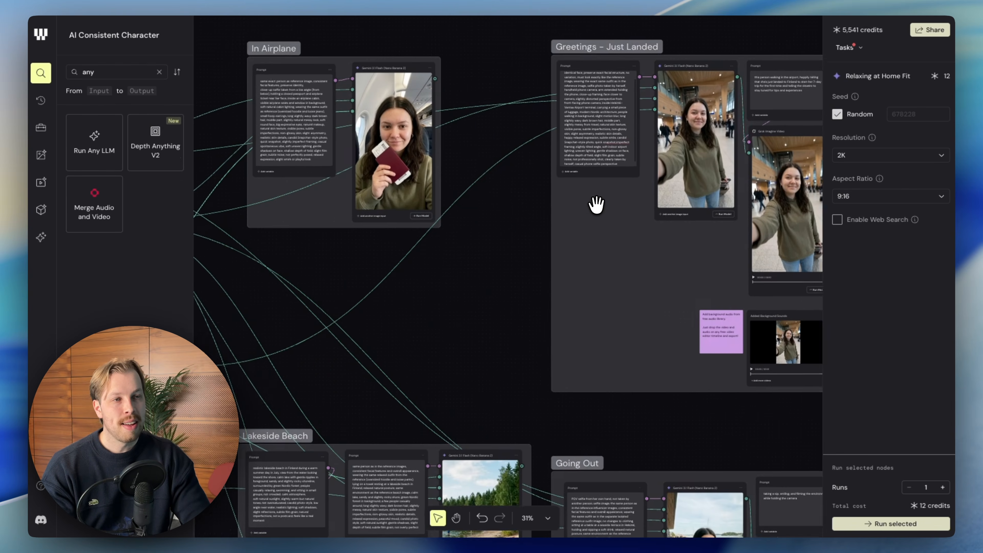
scroll(595, 204, down, 8)
scroll(592, 203, up, 5)
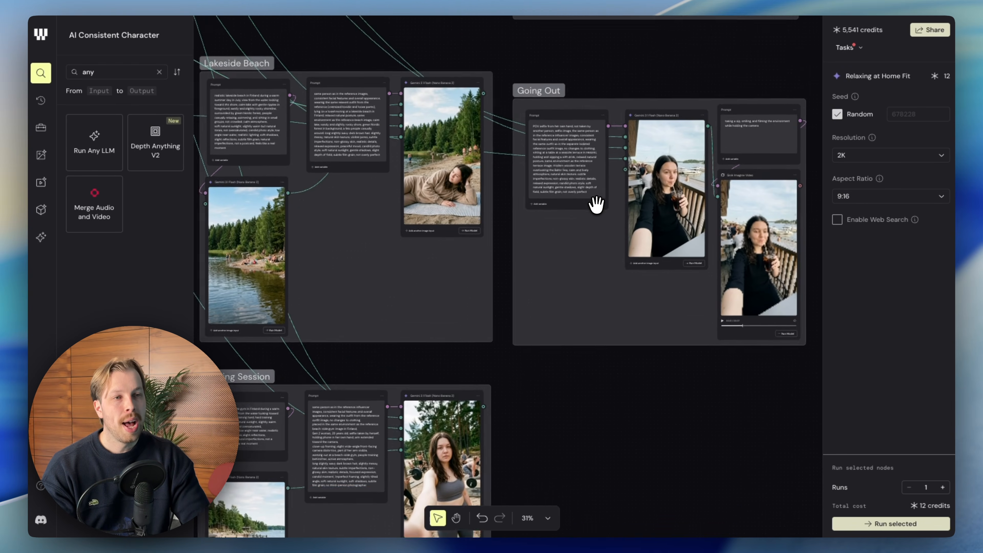
Review the Character group's full-body and profile images again, followed by the outfits in the Garderobe group.
scroll(593, 203, up, 10)
scroll(588, 202, left, 8)
scroll(589, 202, down, 4)
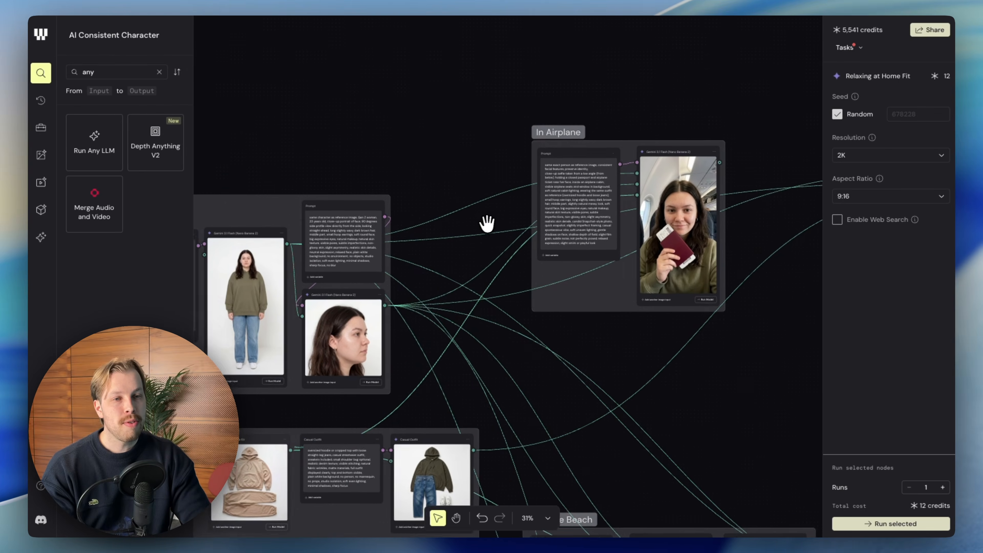
scroll(484, 224, down, 4)
scroll(484, 224, left, 3)
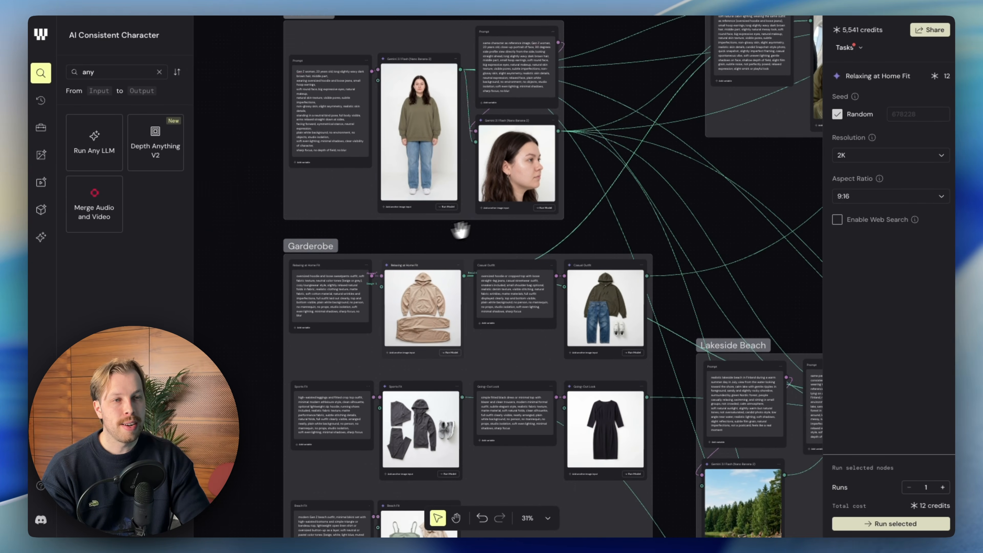
scroll(407, 118, up, 4)
scroll(389, 170, up, 10)
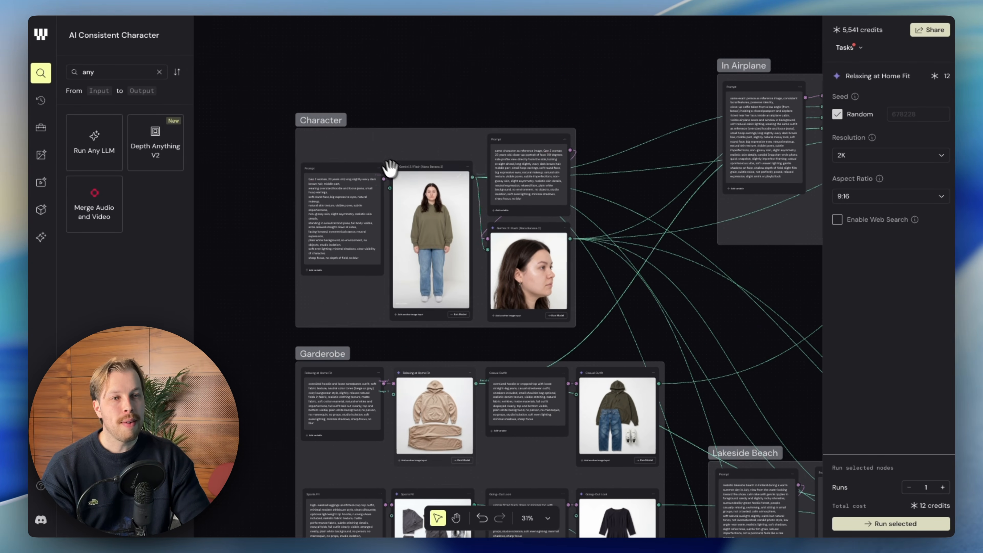
scroll(424, 189, up, 2)
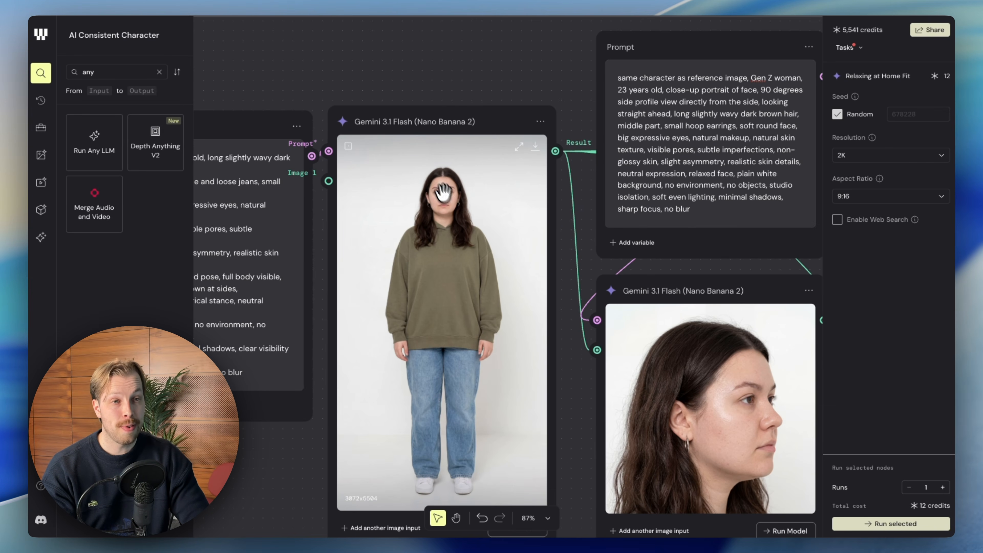
scroll(485, 255, down, 4)
scroll(486, 255, right, 3)
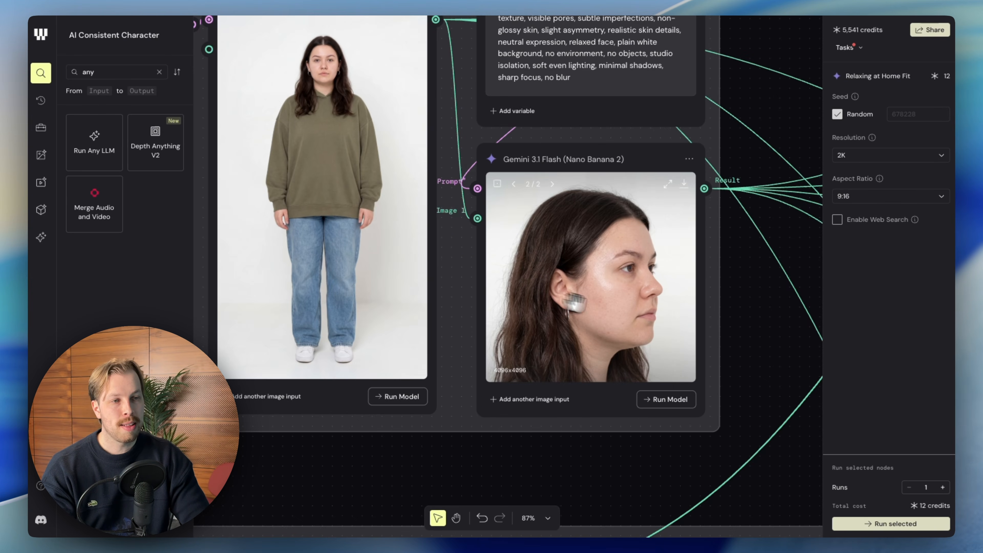
scroll(605, 271, down, 5)
scroll(610, 281, down, 10)
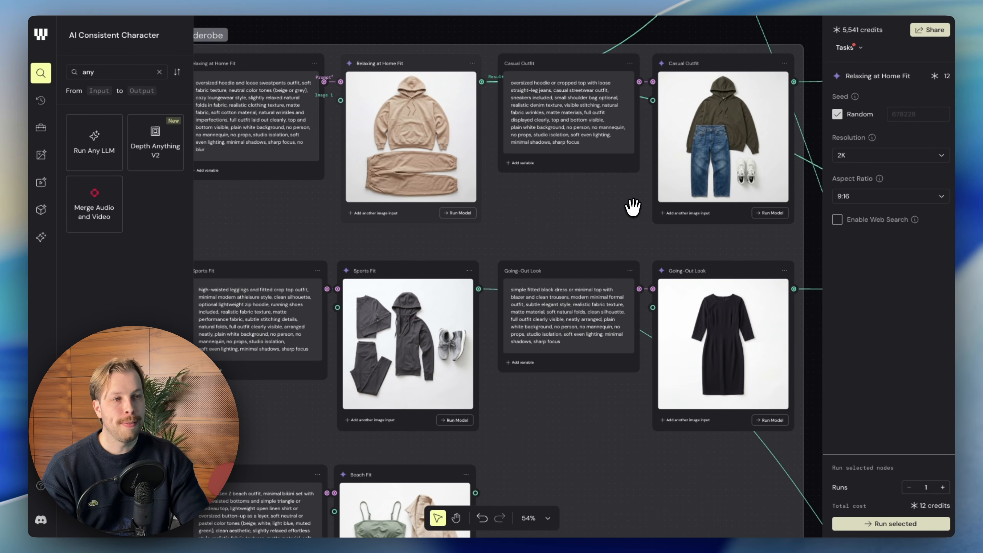
Follow the connections out of the Garderobe group and inspect the In Airplane selfie, its prompt and its three image inputs.
scroll(632, 208, down, 3)
scroll(654, 182, right, 8)
scroll(654, 182, up, 3)
scroll(652, 188, down, 2)
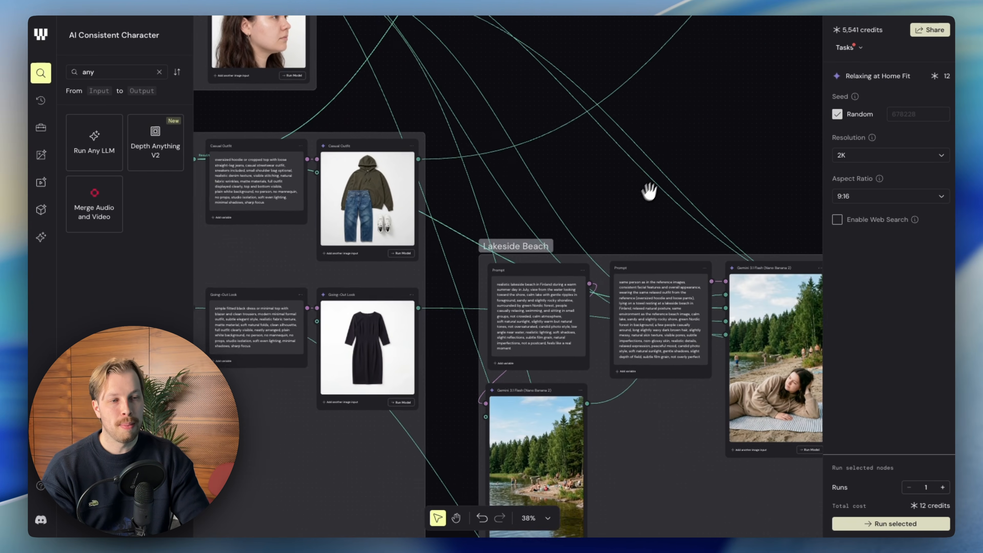
scroll(608, 209, right, 2)
scroll(617, 143, up, 15)
scroll(597, 152, down, 6)
scroll(549, 165, up, 5)
scroll(548, 166, down, 1)
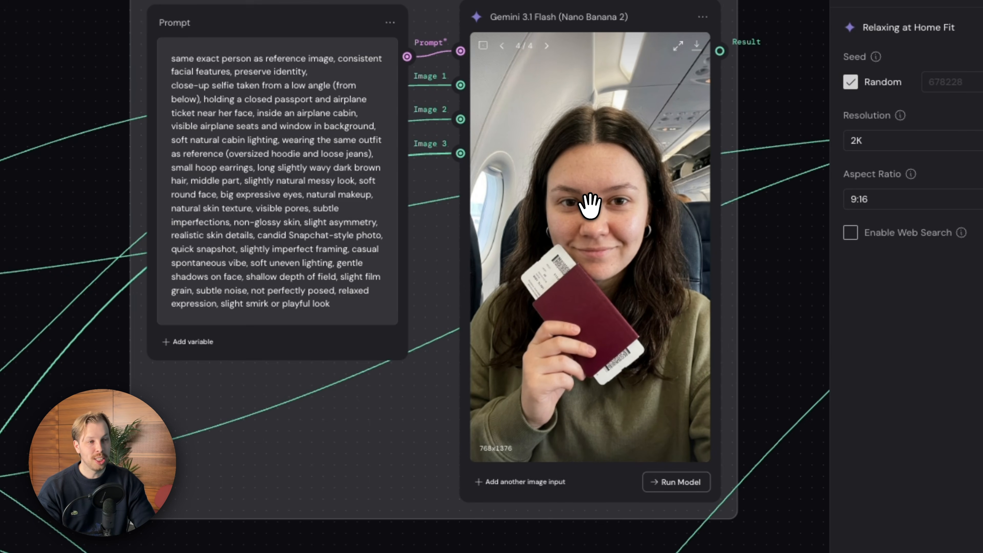
scroll(590, 206, up, 2)
scroll(554, 210, up, 2)
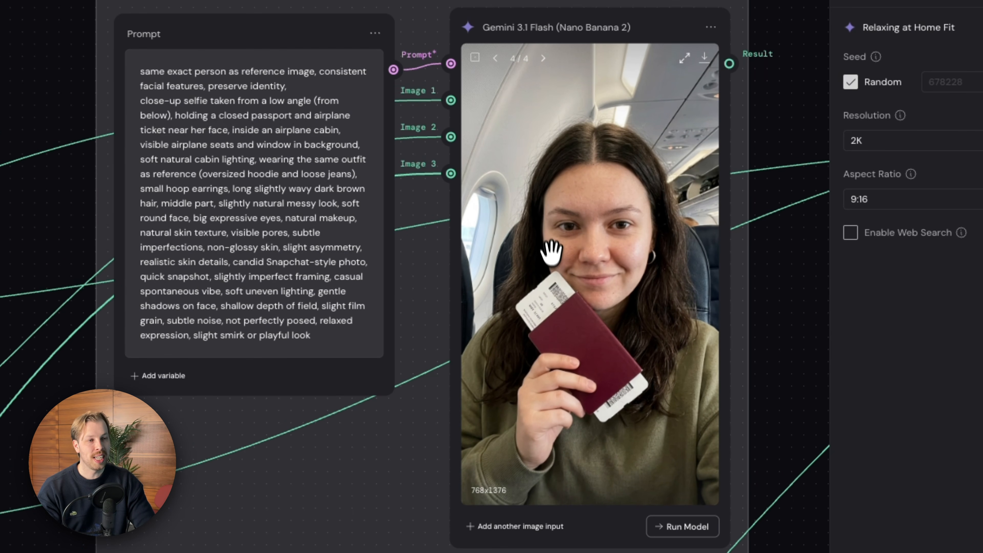
scroll(555, 270, up, 1)
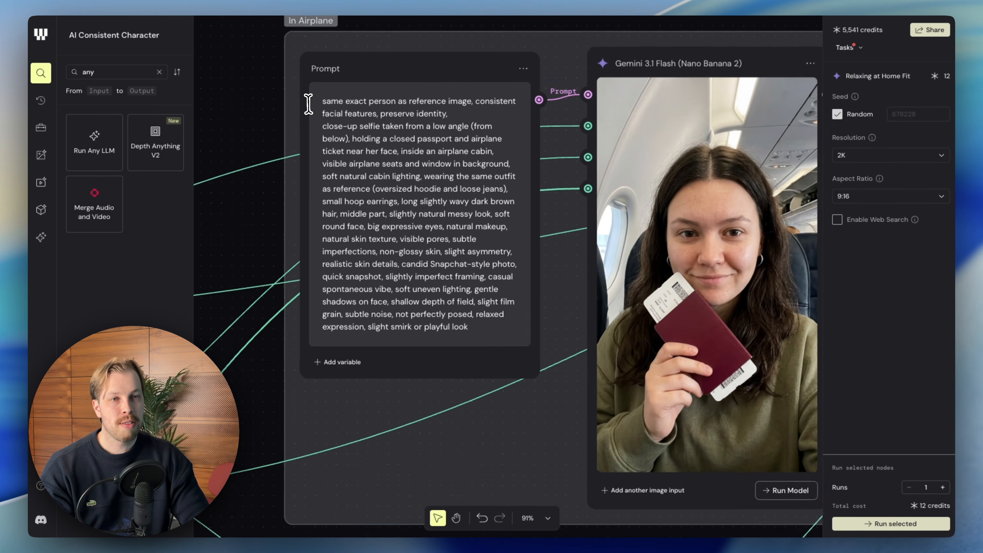
Highlight "reference image" in the In Airplane prompt and trace the references back to the character's full-body and profile images.
double_click(328, 98)
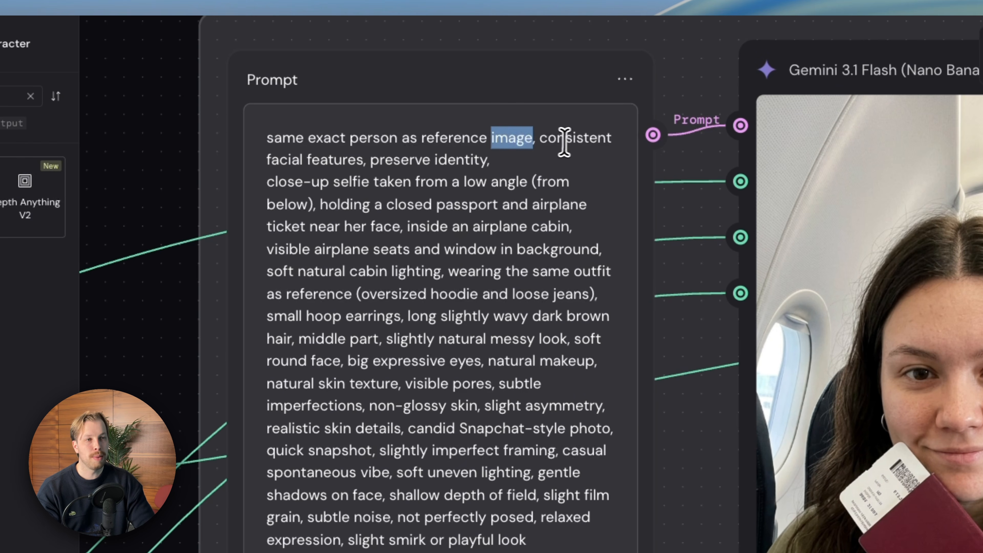
scroll(586, 154, down, 2)
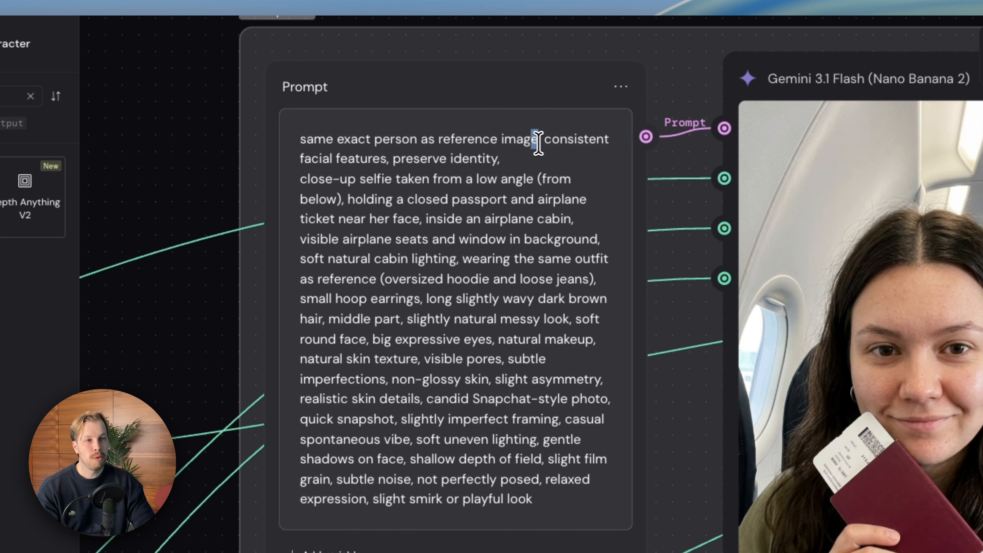
scroll(518, 158, down, 4)
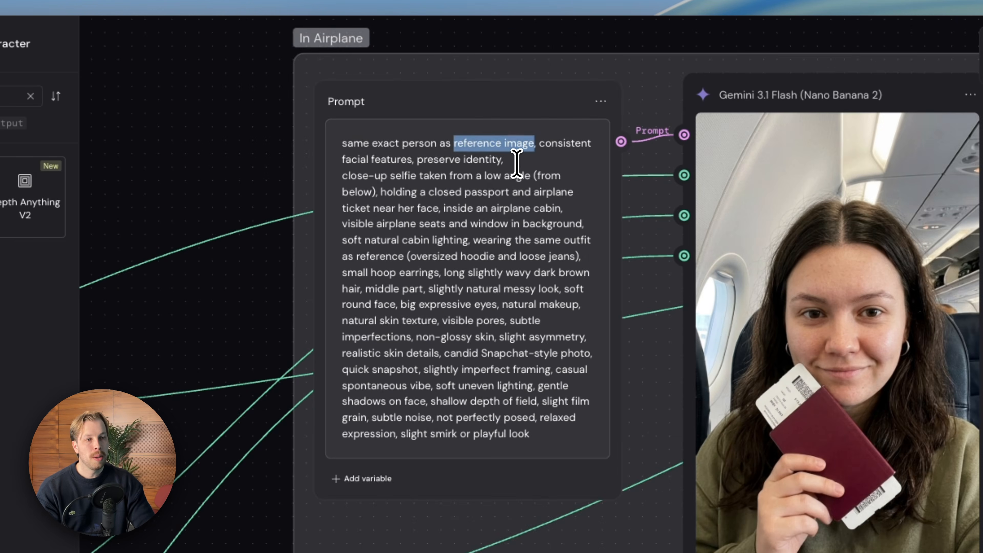
scroll(518, 162, left, 15)
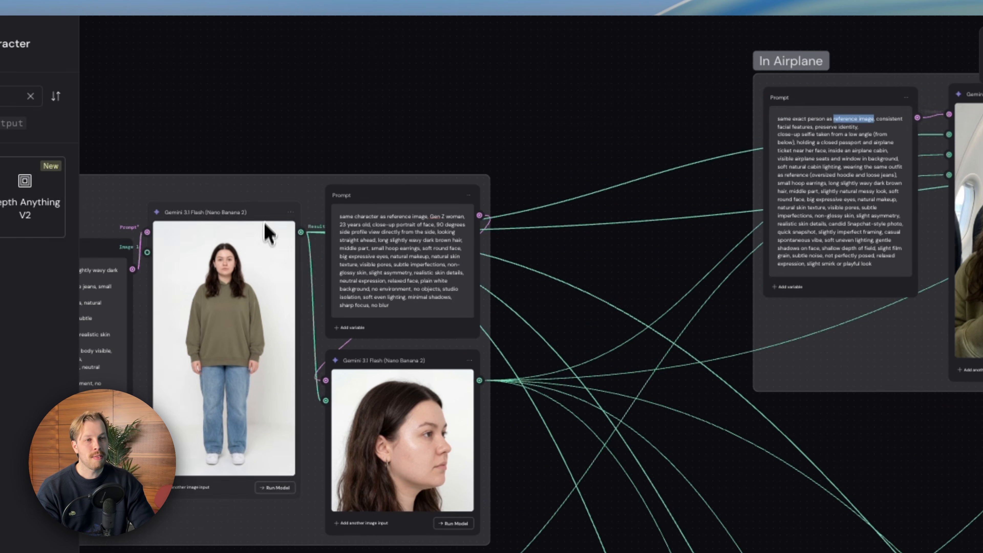
drag(262, 213, 257, 234)
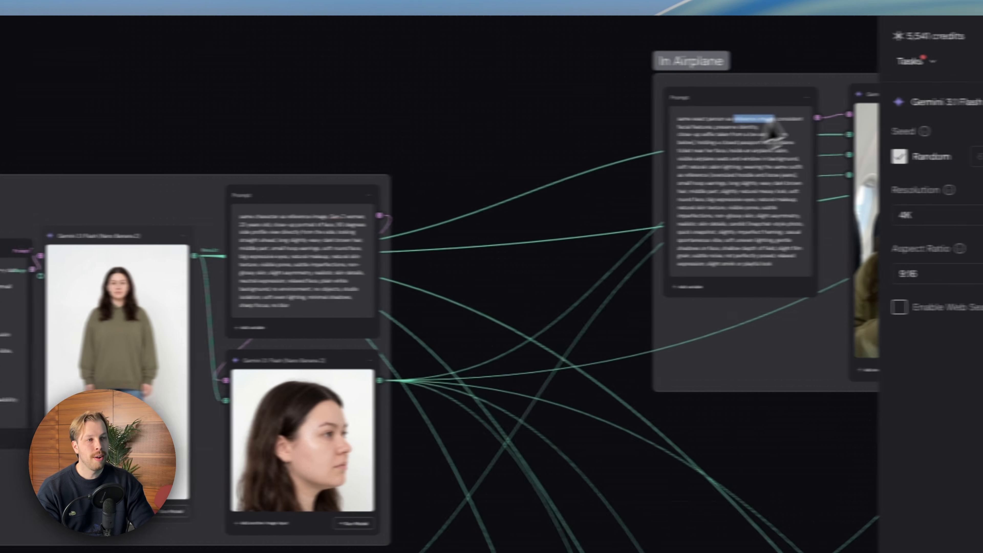
scroll(770, 124, right, 10)
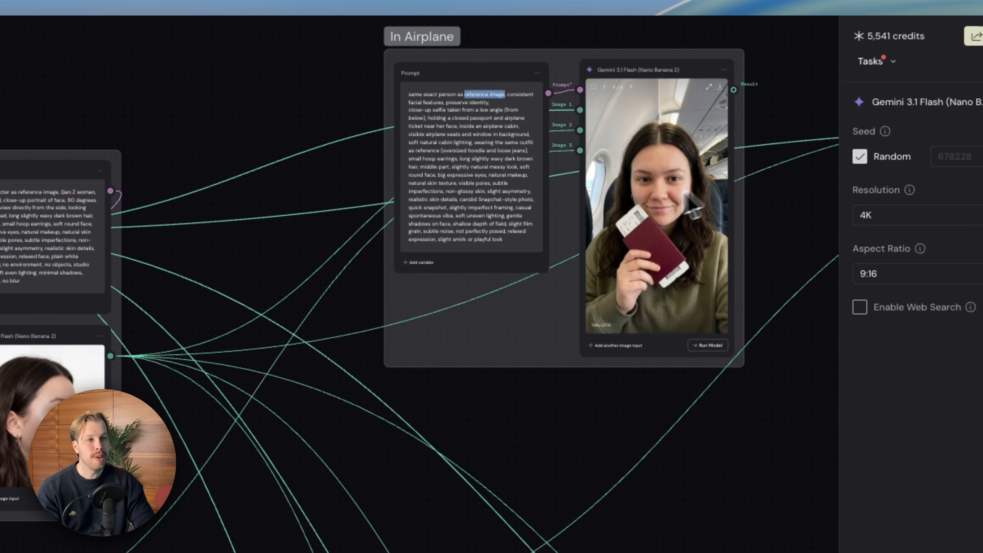
scroll(592, 213, left, 3)
mouse_move(133, 309)
mouse_down()
mouse_move(141, 217)
mouse_move(121, 301)
mouse_up()
drag(256, 256, 241, 233)
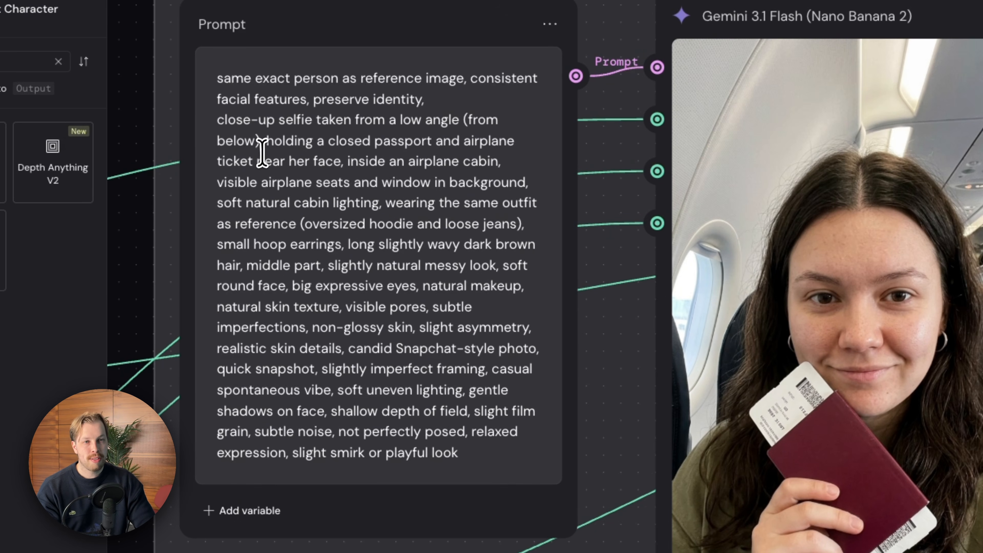
Highlight the In Airplane prompt's passport and ticket wording, and the passage from "long slightly wavy dark brown hair" to its end.
drag(266, 140, 342, 160)
click(369, 146)
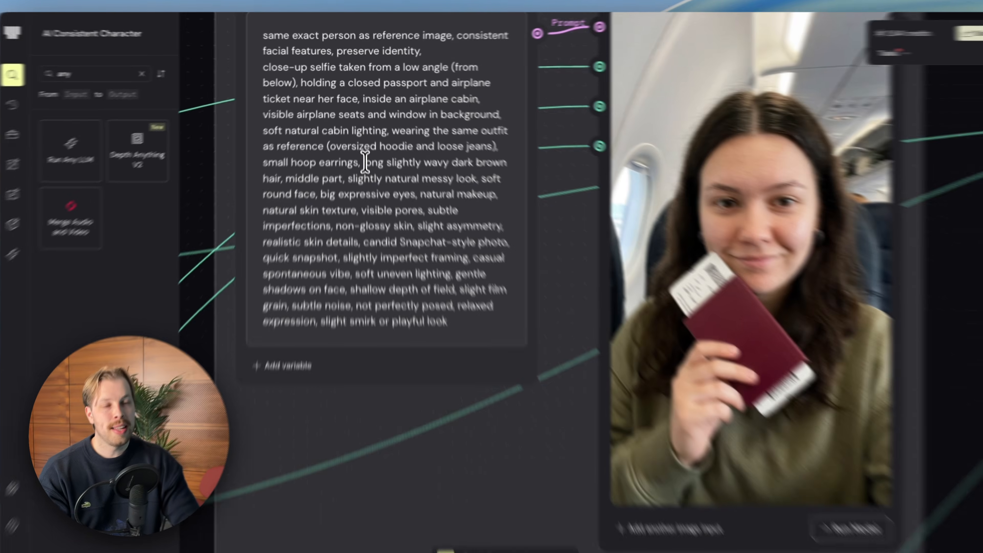
drag(347, 244, 432, 265)
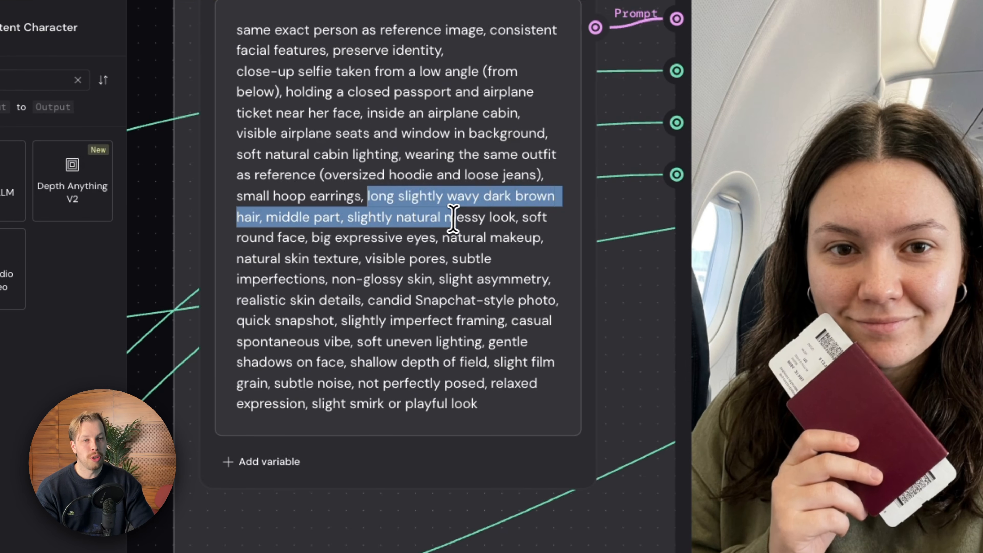
drag(498, 219, 533, 258)
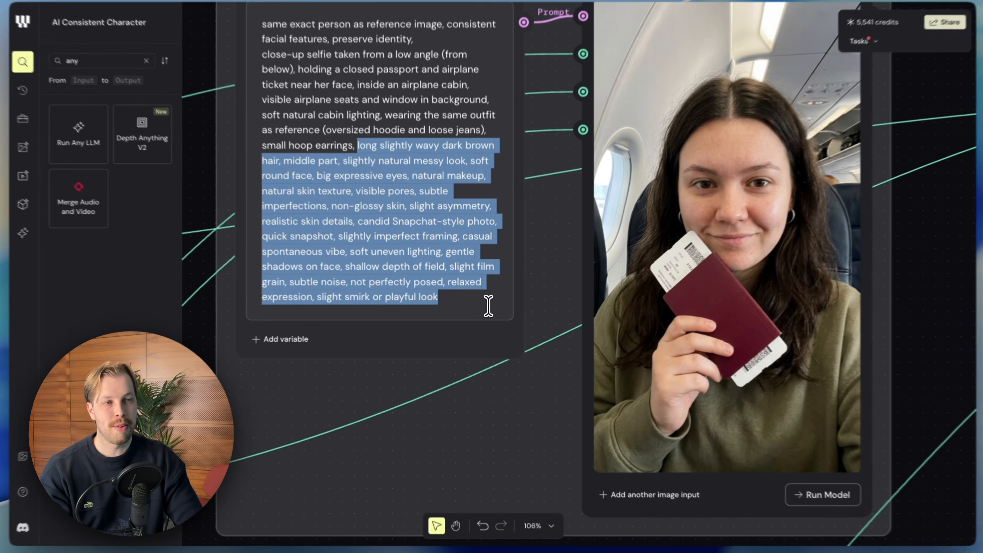
Compare the Character group's prompts and images with the In Airplane prompt and selfie.
scroll(479, 266, down, 5)
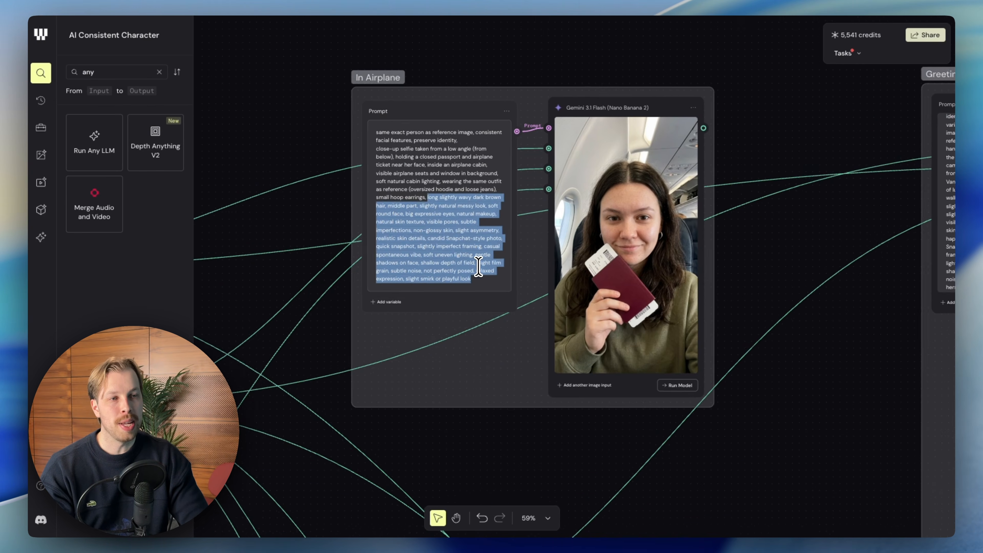
scroll(477, 267, left, 12)
scroll(470, 279, down, 5)
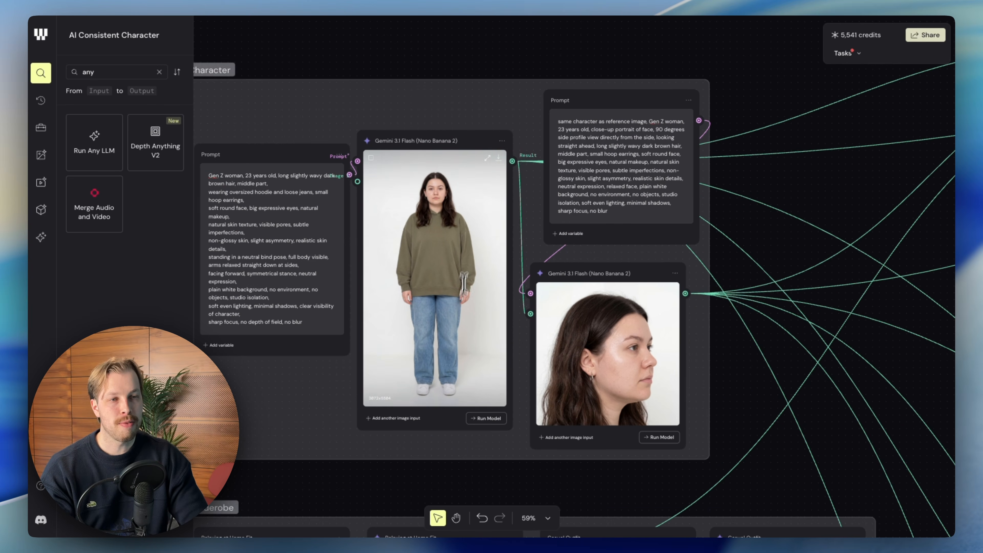
scroll(643, 314, right, 10)
scroll(643, 314, right, 12)
scroll(673, 217, up, 3)
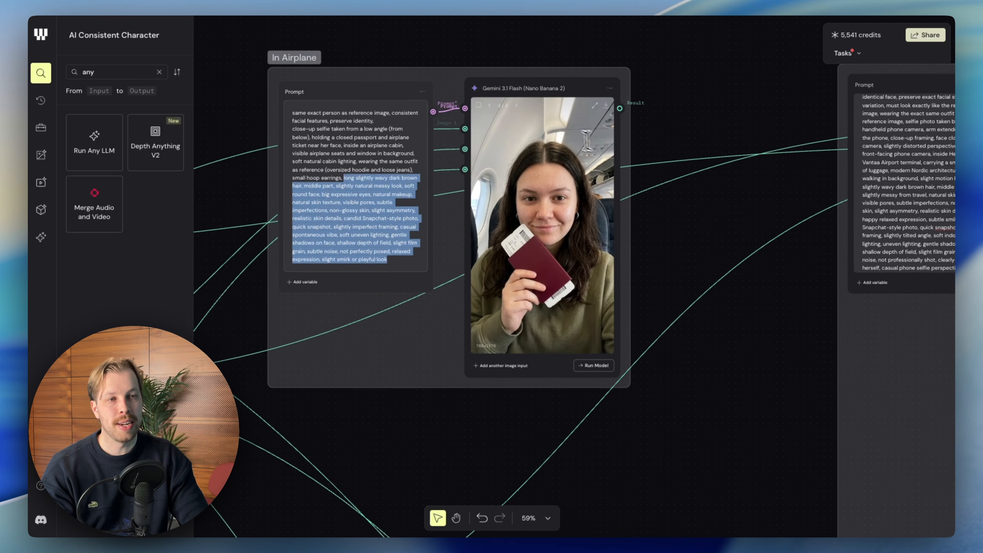
Inspect the In Airplane selfie up close together with its prompt and image inputs.
scroll(540, 191, left, 2)
scroll(615, 196, up, 5)
scroll(615, 196, down, 3)
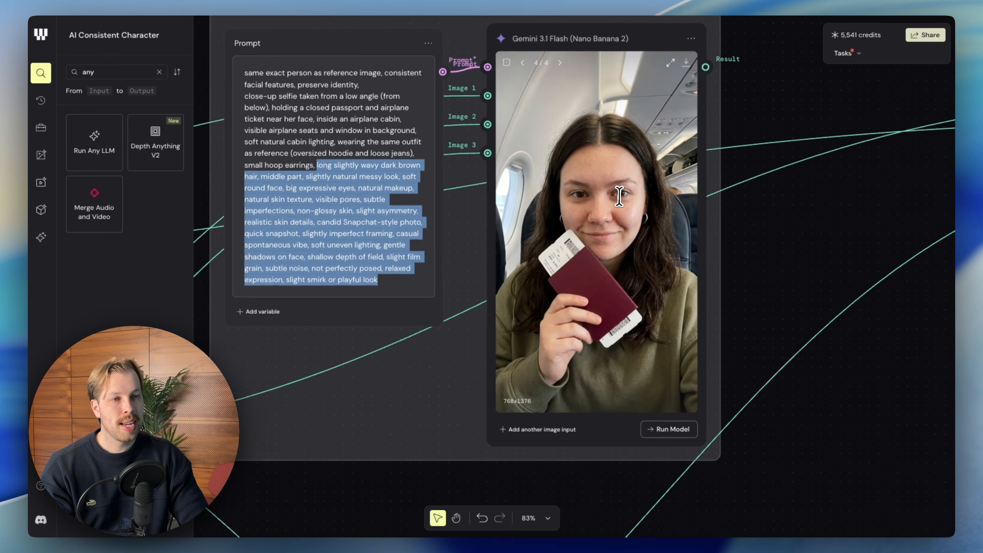
scroll(615, 196, right, 5)
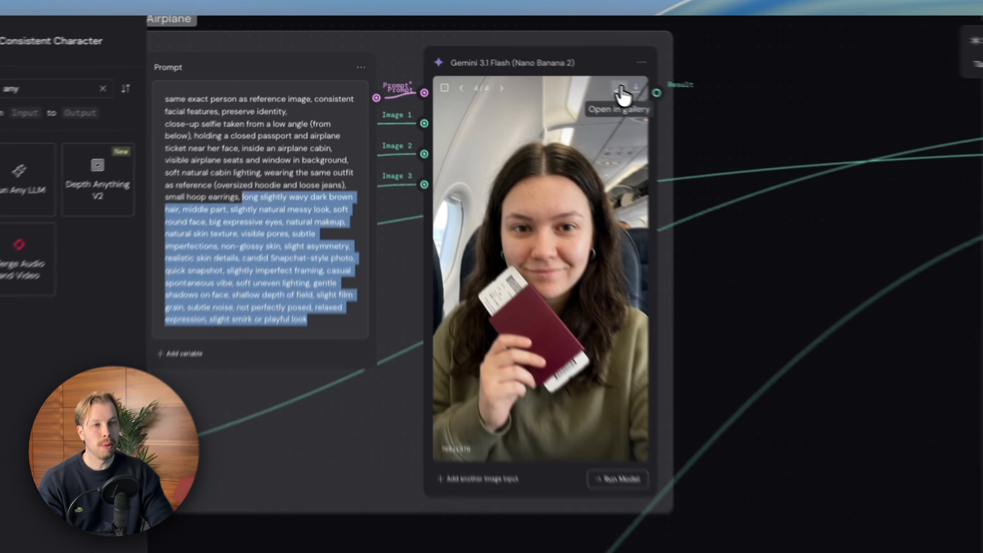
click(559, 71)
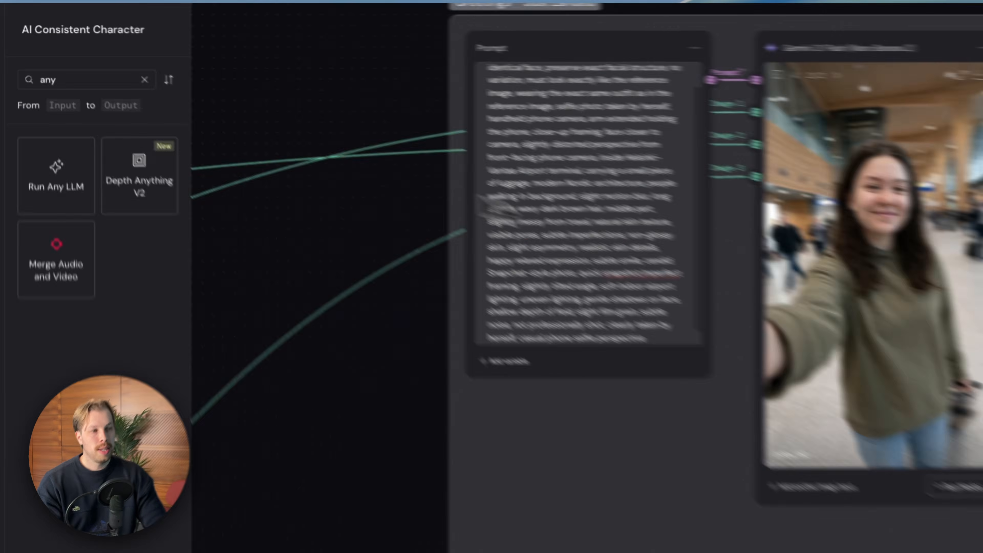
Survey the Lakeside Beach and Going Out groups and how the outfit references connect to them.
scroll(672, 257, right, 1)
scroll(672, 256, down, 5)
scroll(585, 292, left, 2)
scroll(585, 292, down, 2)
scroll(583, 291, down, 10)
scroll(584, 291, left, 4)
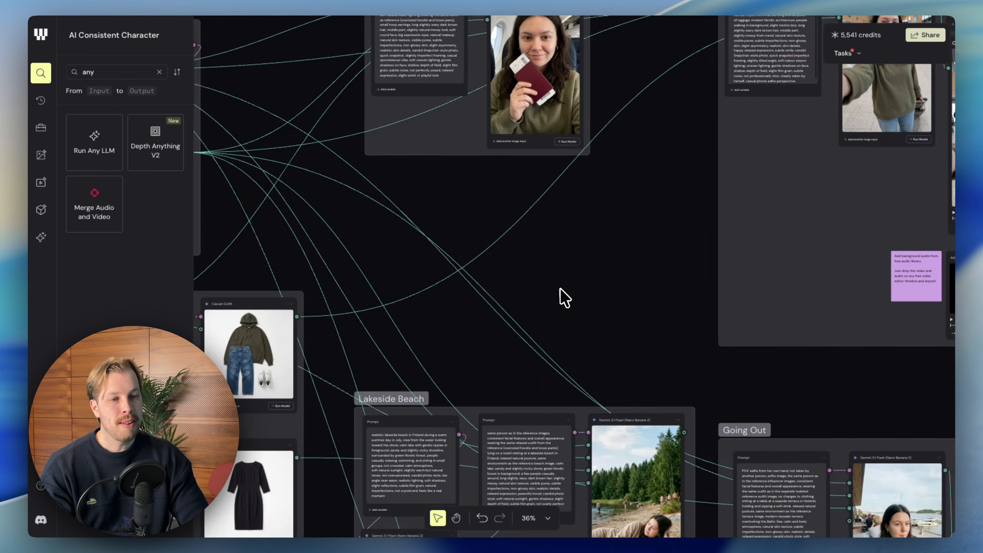
scroll(559, 294, up, 2)
scroll(560, 295, right, 1)
scroll(560, 300, right, 6)
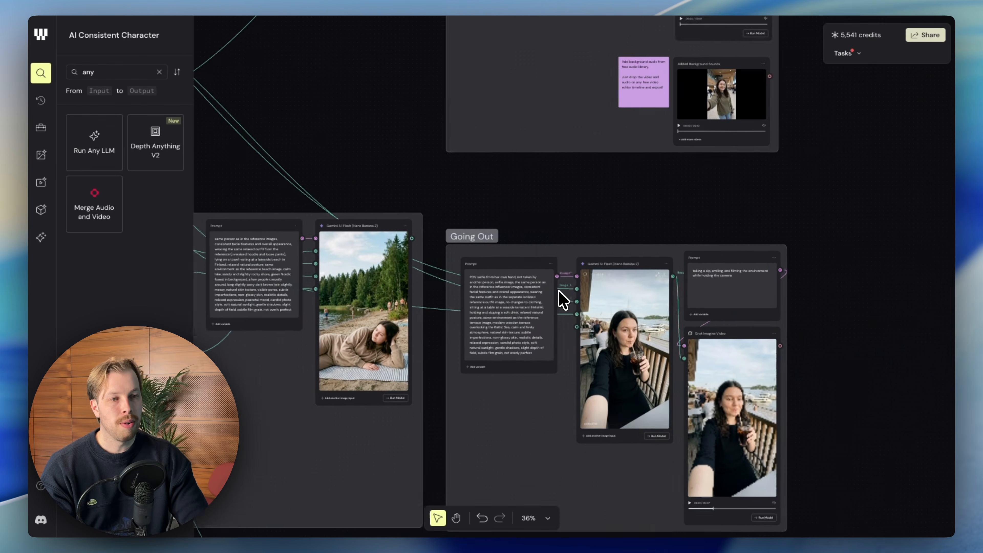
scroll(560, 298, left, 10)
scroll(560, 298, down, 3)
scroll(610, 256, down, 5)
scroll(610, 257, right, 3)
scroll(643, 225, up, 4)
scroll(643, 224, right, 3)
scroll(680, 182, up, 10)
scroll(680, 182, right, 3)
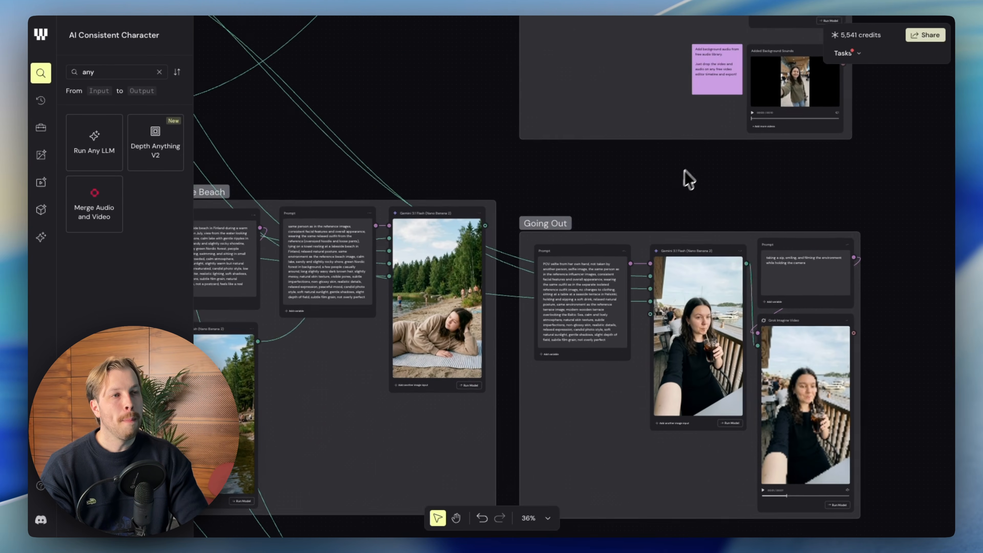
Read the image prompt of the Greetings - Just Landed group from its beginning and compare it with the airport selfie.
scroll(638, 264, up, 2)
scroll(640, 251, up, 5)
scroll(571, 130, up, 2)
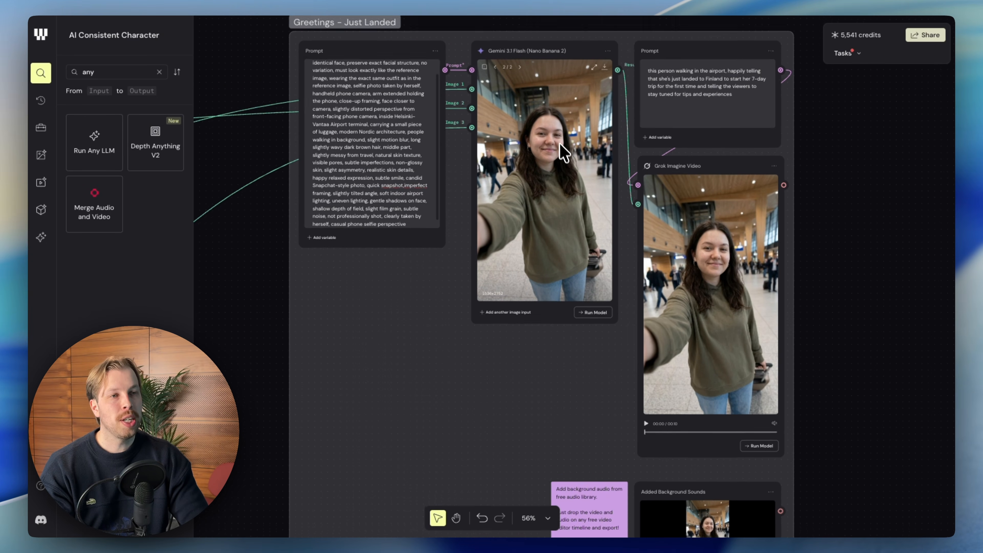
scroll(387, 186, up, 8)
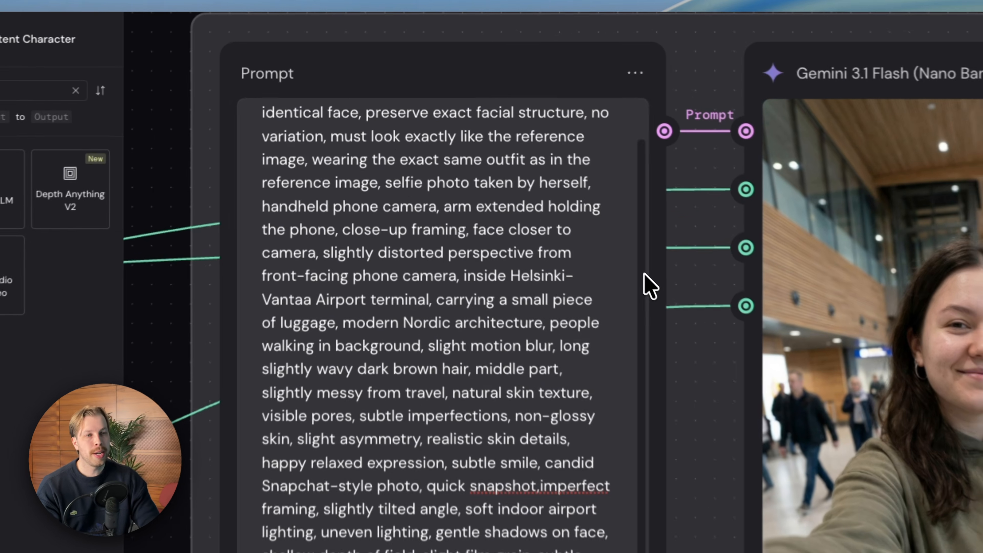
scroll(553, 145, up, 2)
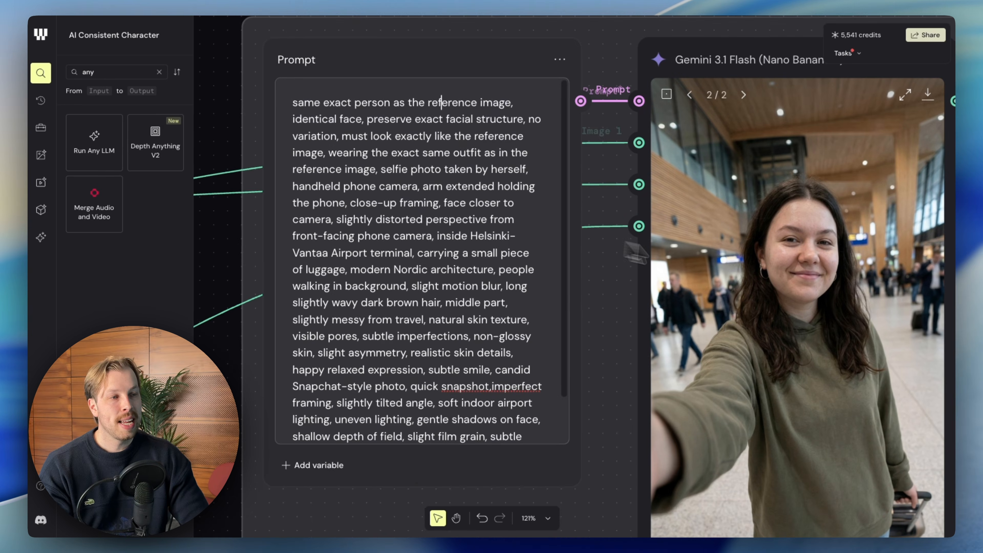
scroll(884, 367, down, 1)
scroll(885, 367, right, 2)
scroll(885, 367, down, 3)
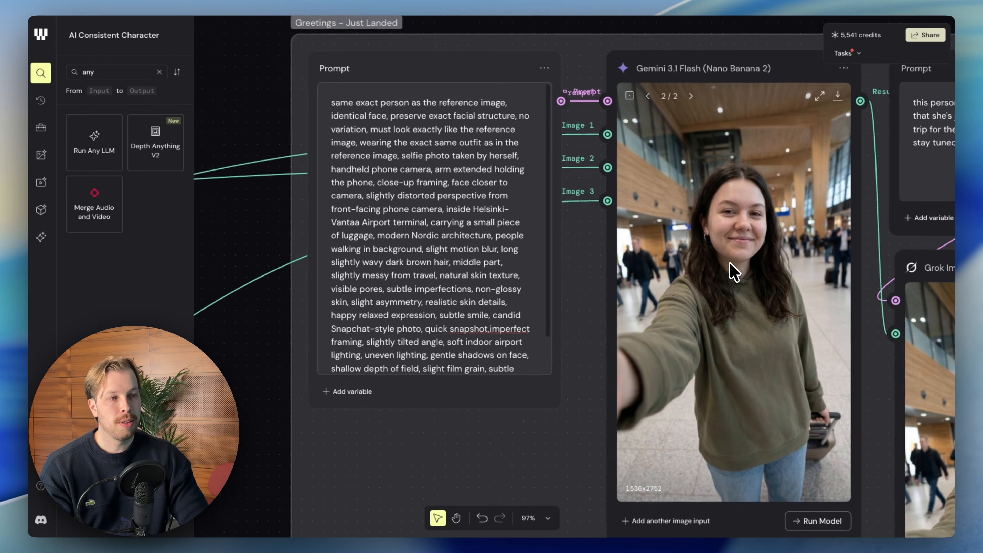
scroll(734, 273, down, 2)
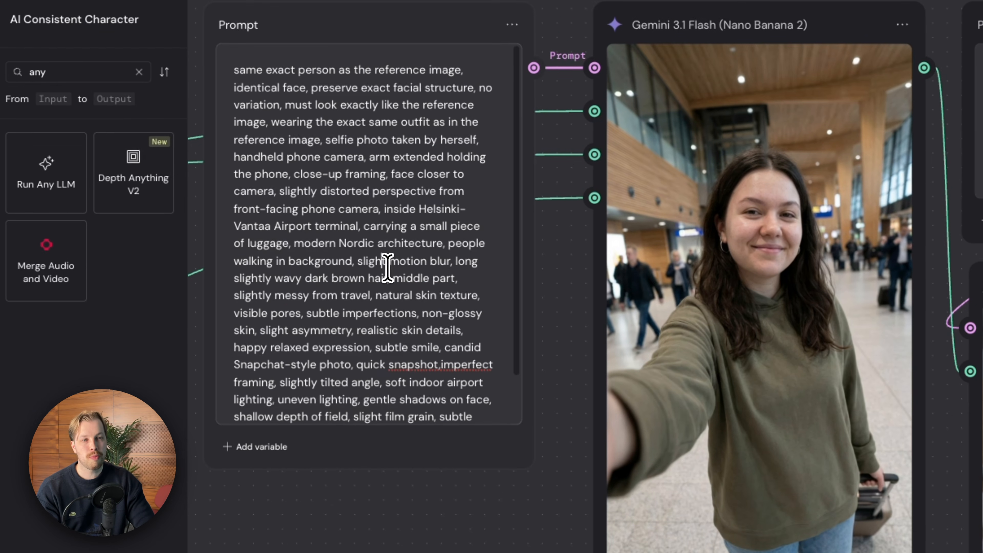
Read the Greetings - Just Landed image prompt through to its end and highlight its full text.
click(142, 175)
scroll(147, 178, down, 2)
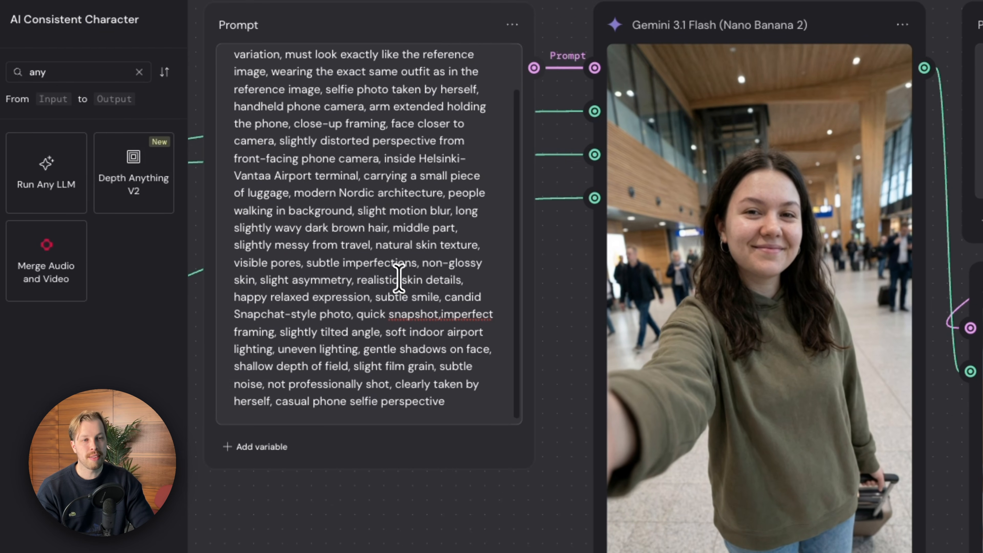
key(ctrl+a)
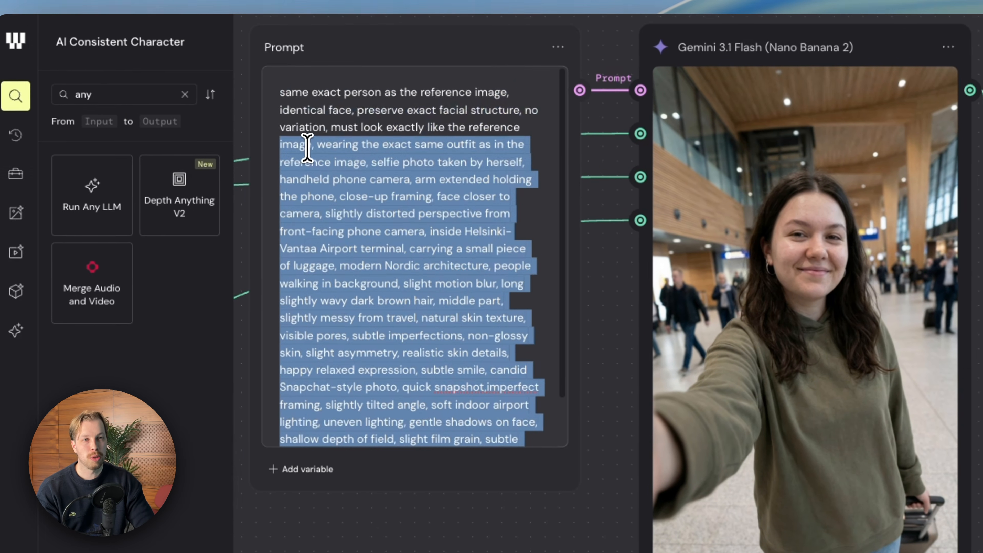
Follow the airport selfie's output into the Grok Imagine Video node and read the video prompt about landing in Finland.
scroll(500, 176, right, 2)
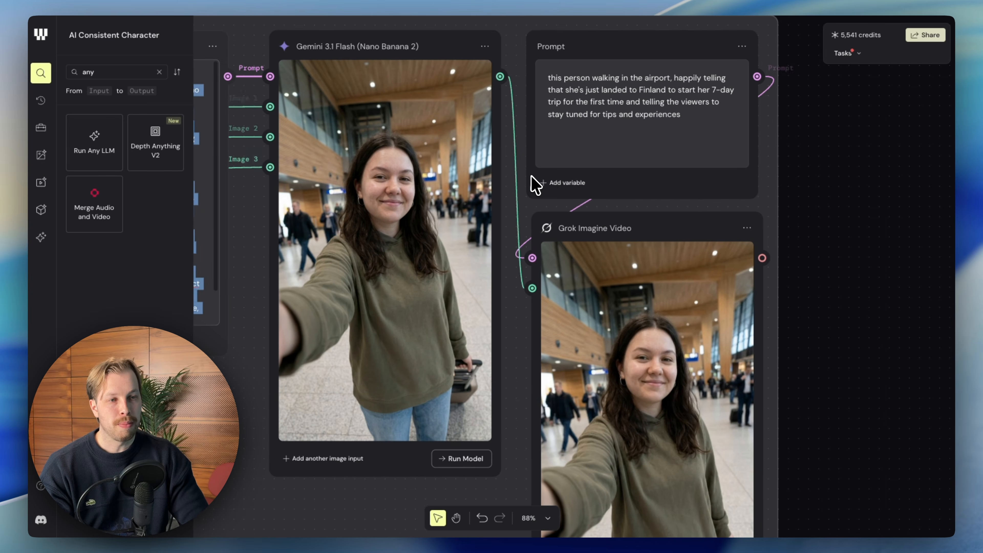
scroll(503, 175, down, 1)
scroll(429, 173, left, 1)
scroll(428, 180, up, 1)
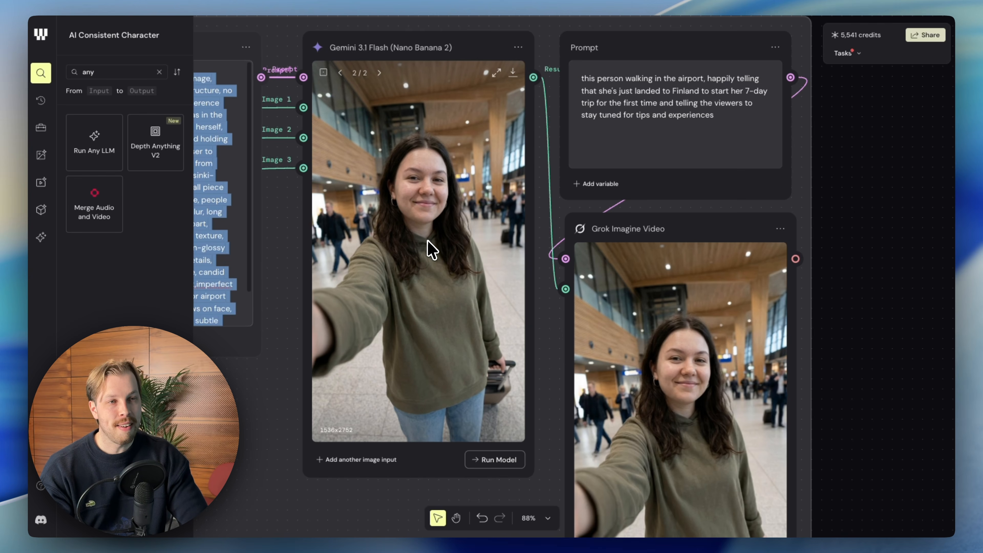
scroll(427, 242, down, 2)
scroll(428, 242, right, 2)
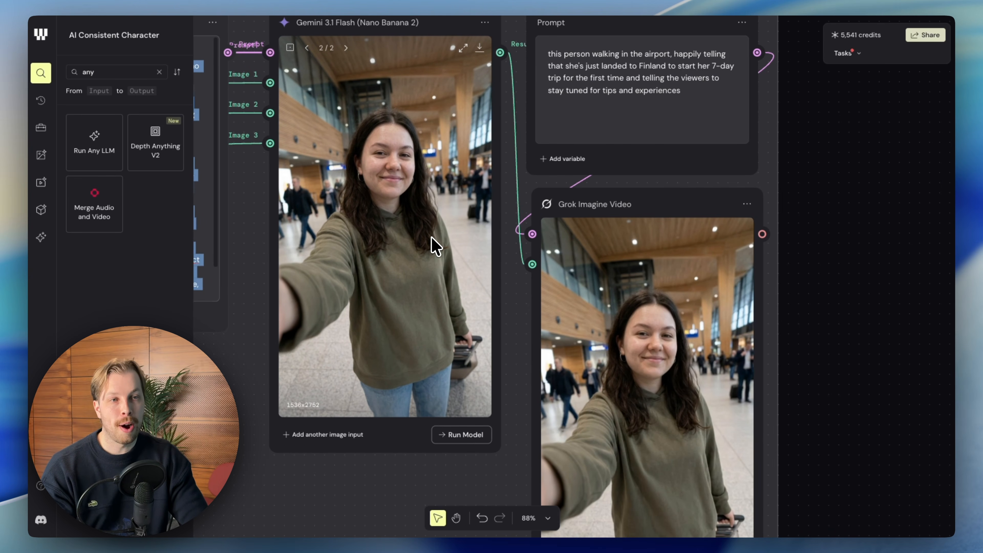
scroll(455, 237, up, 2)
scroll(454, 237, right, 2)
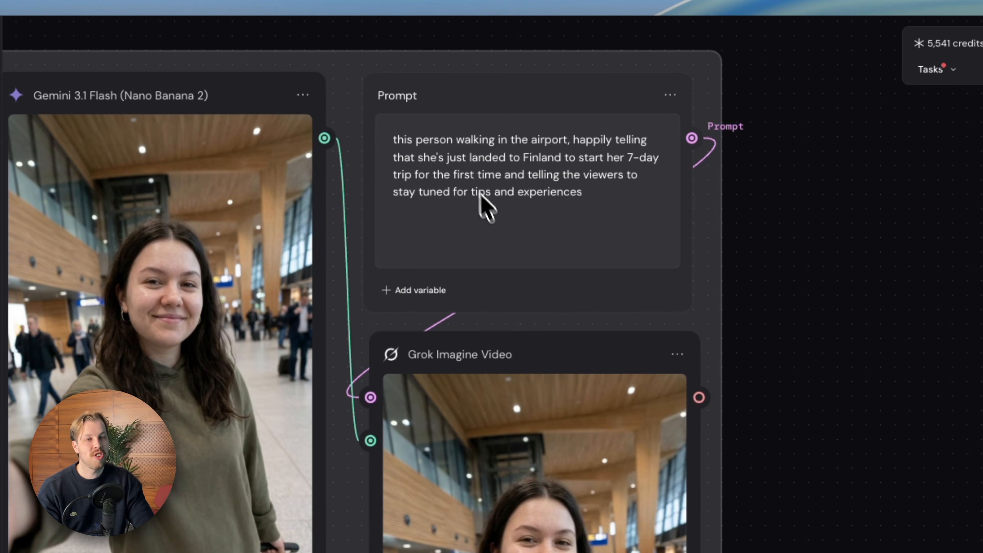
scroll(593, 180, down, 3)
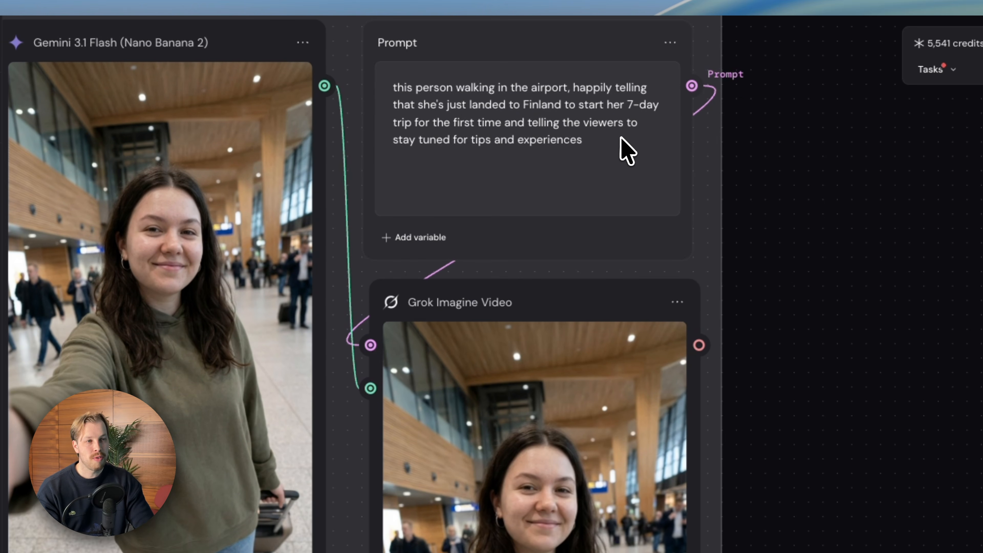
scroll(426, 130, down, 1)
scroll(496, 132, up, 3)
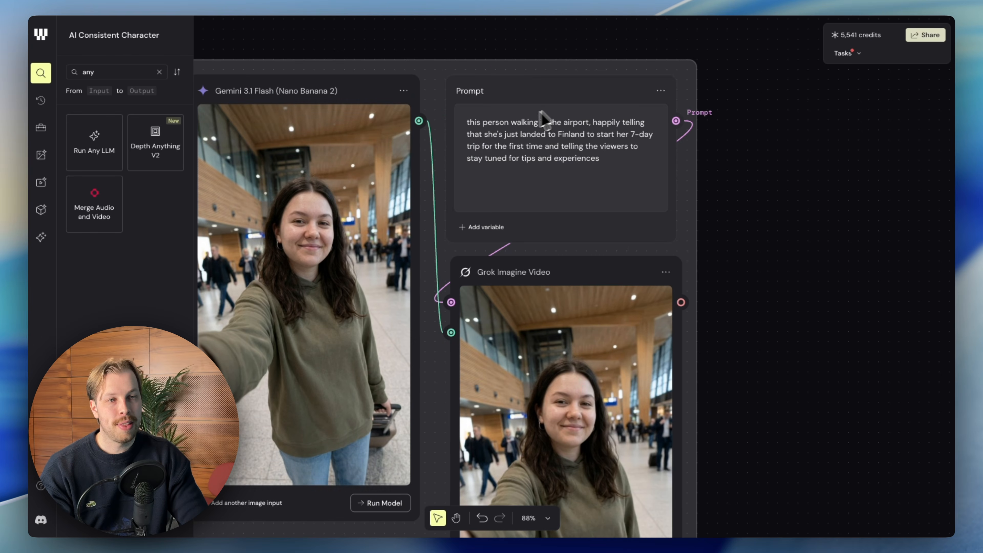
scroll(237, 197, left, 3)
scroll(238, 197, down, 1)
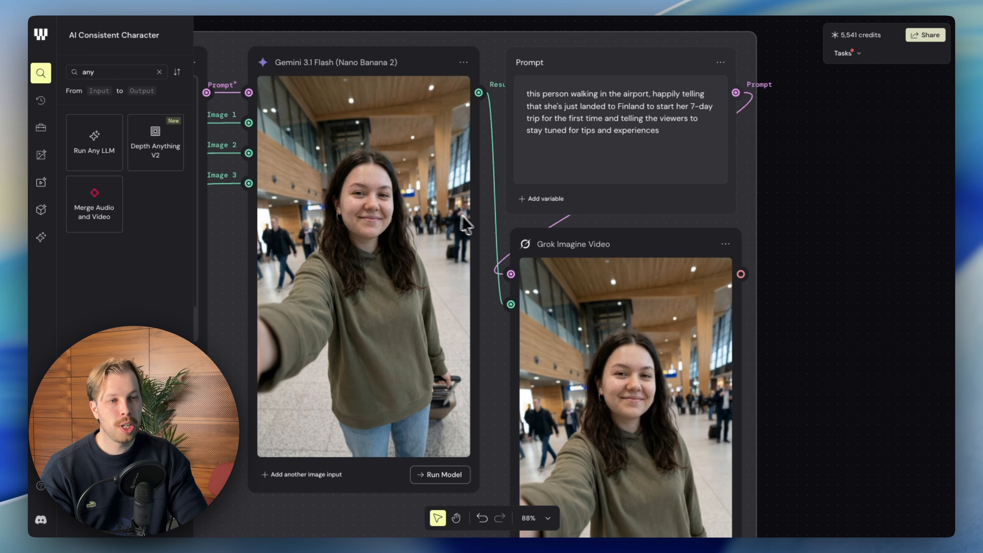
Select the Grok Imagine Video node in Greetings - Just Landed and play its airport clip.
scroll(488, 219, down, 3)
scroll(487, 220, right, 2)
scroll(533, 178, down, 1)
mouse_move(545, 108)
mouse_down()
mouse_move(544, 123)
mouse_move(544, 107)
mouse_up()
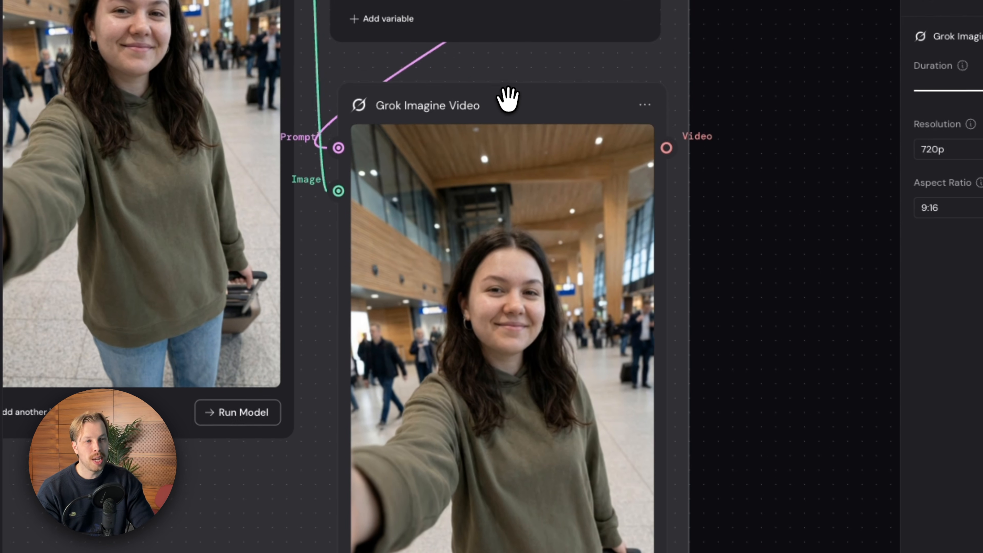
scroll(516, 139, up, 1)
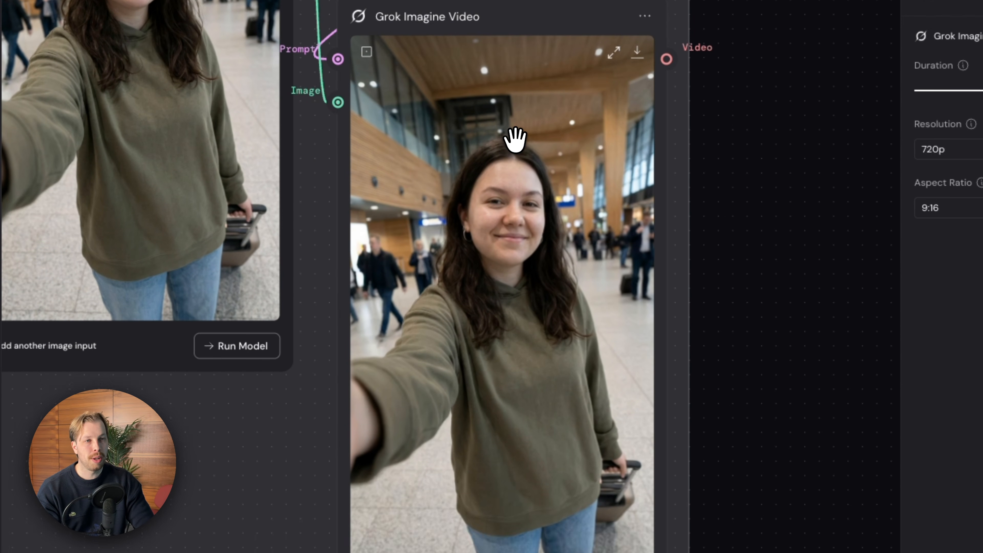
scroll(516, 139, down, 2)
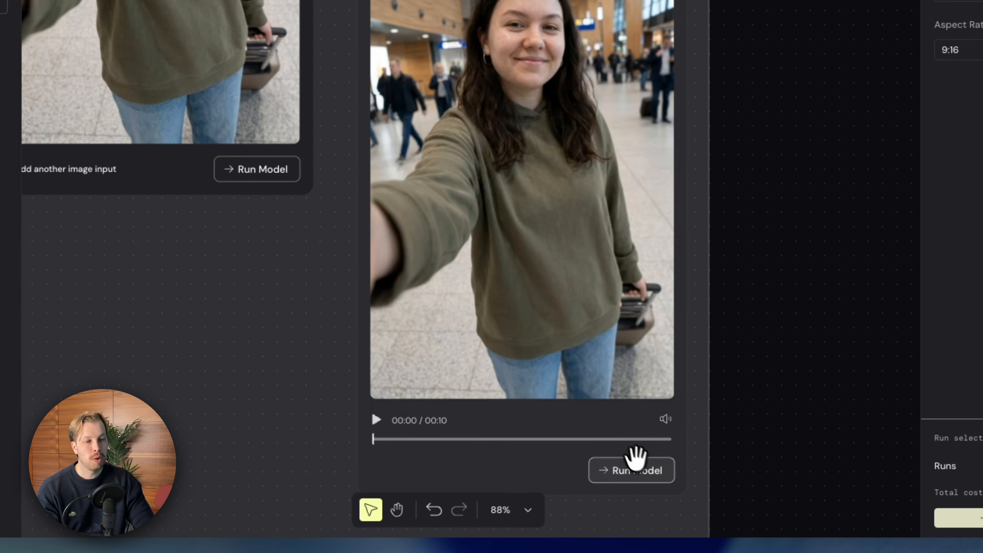
scroll(620, 455, up, 1)
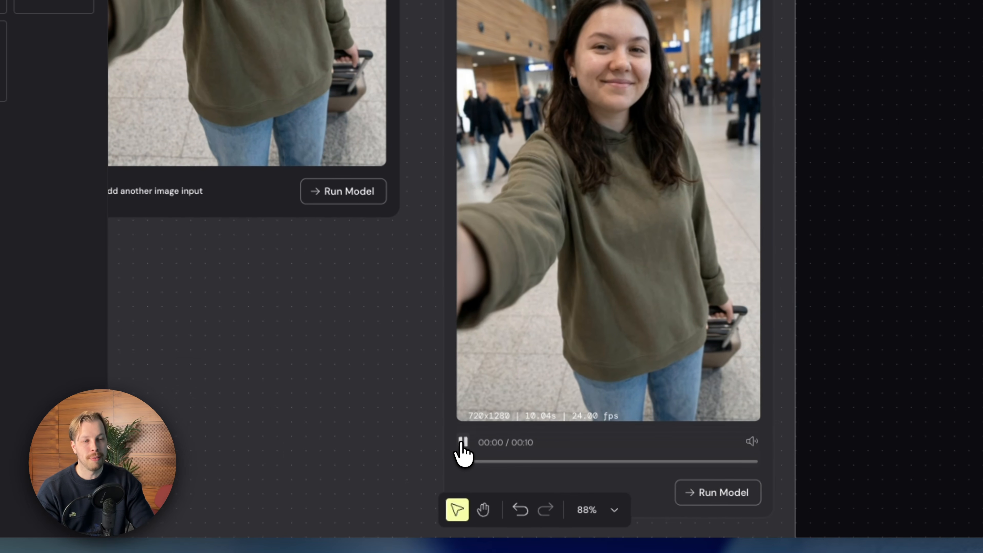
click(376, 441)
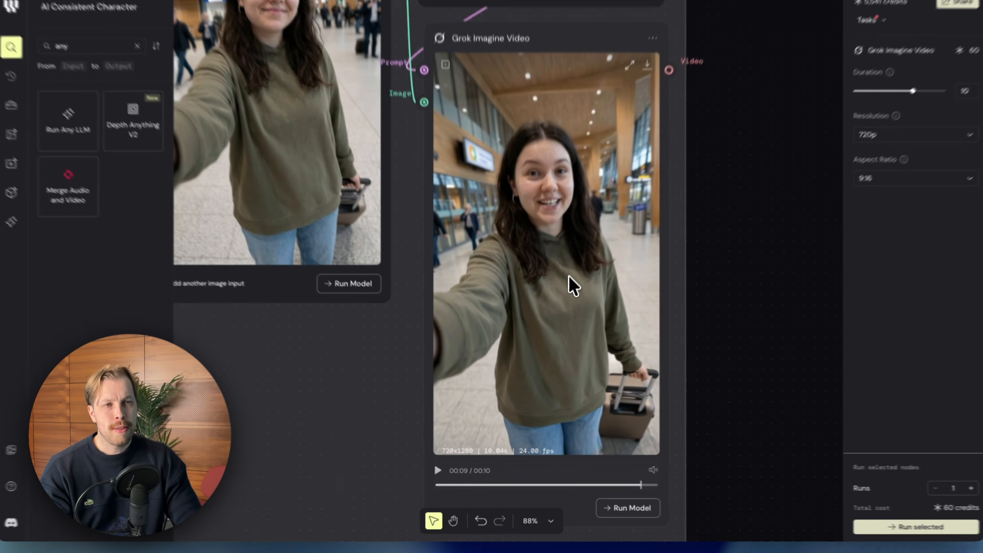
Examine the paused airport clip alongside the Grok Imagine Video node's inputs and its duration, resolution and aspect ratio settings.
scroll(574, 244, down, 1)
scroll(580, 221, up, 1)
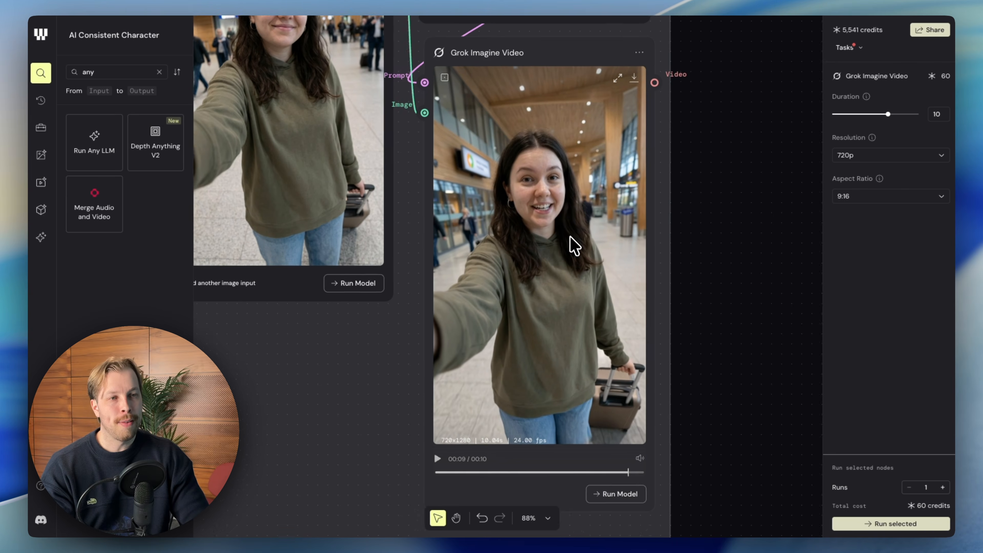
scroll(557, 217, up, 1)
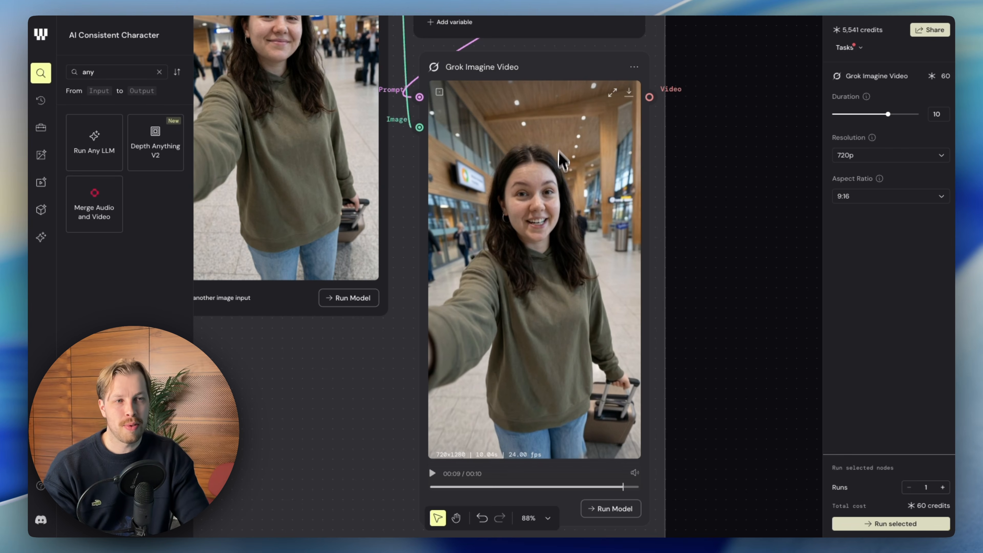
scroll(631, 177, down, 3)
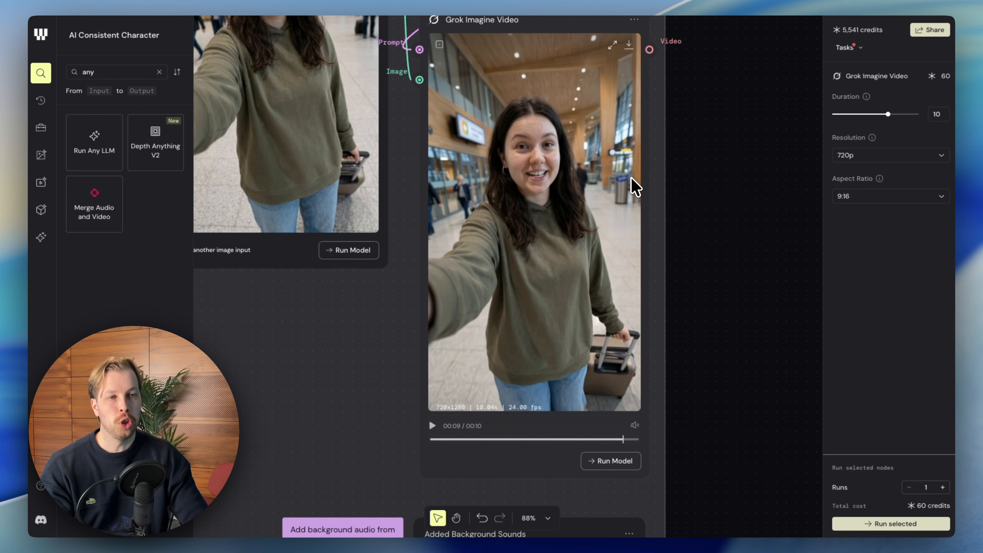
scroll(630, 183, up, 1)
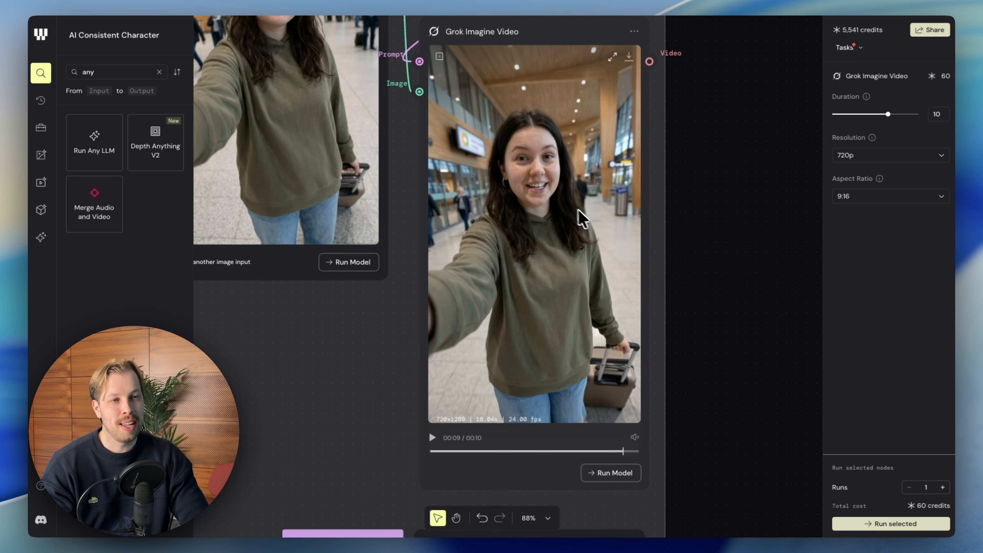
scroll(567, 206, up, 1)
scroll(571, 214, down, 2)
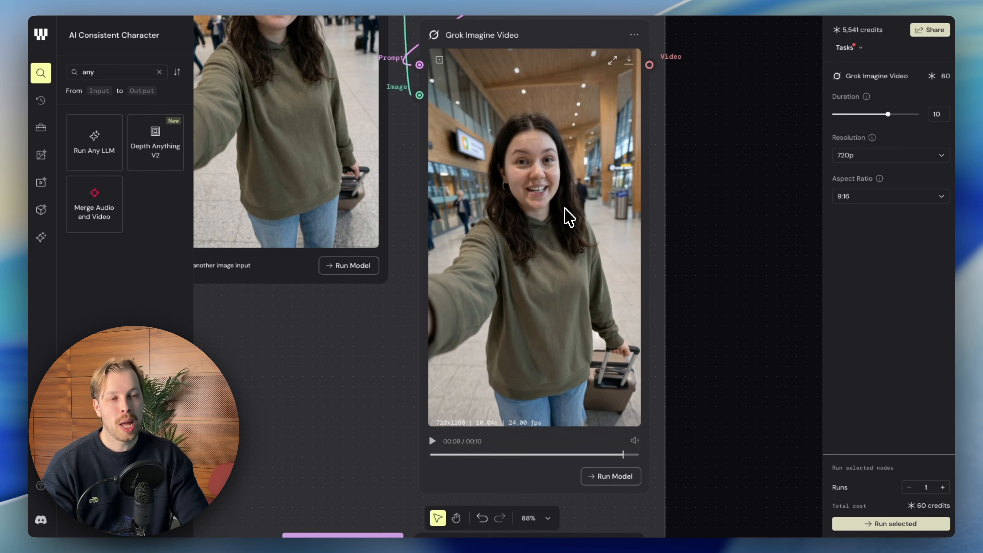
scroll(567, 221, up, 2)
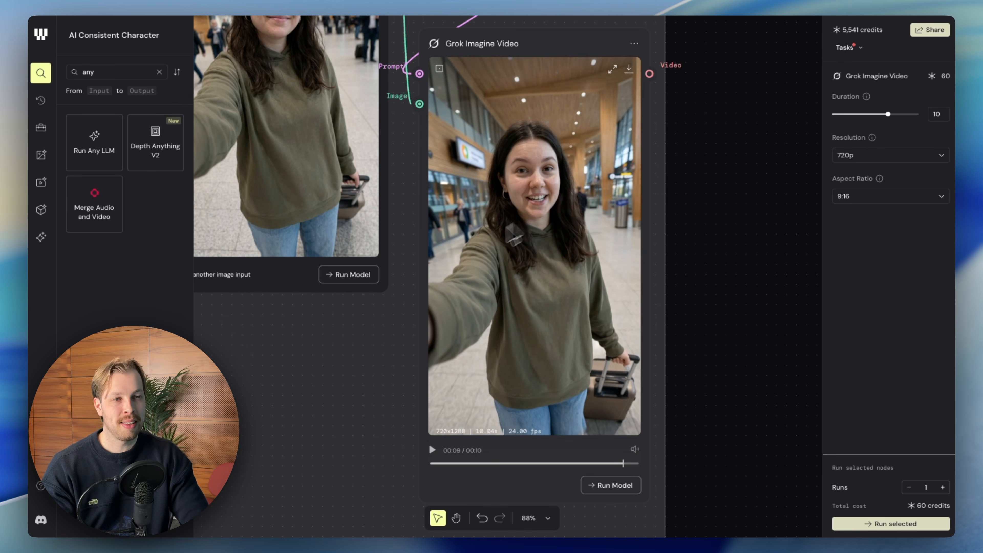
scroll(562, 275, down, 8)
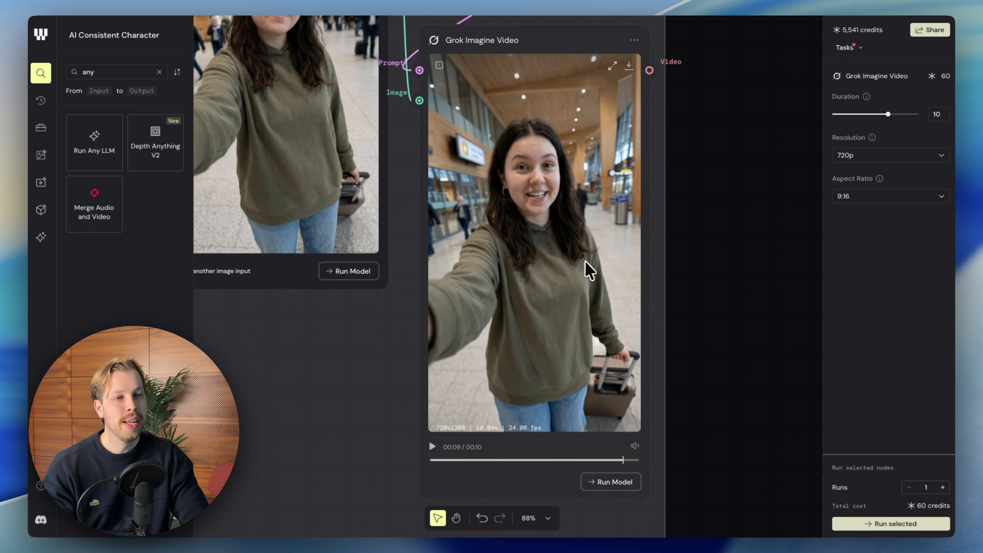
Examine the Added Background Sounds video and the note about adding audio from a free library in a video editor.
scroll(596, 272, down, 10)
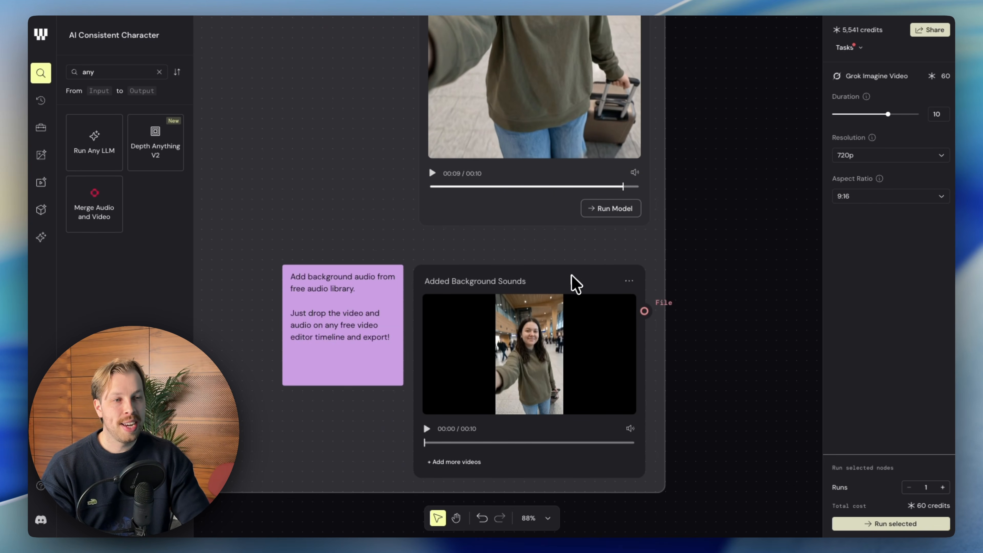
drag(571, 275, 568, 270)
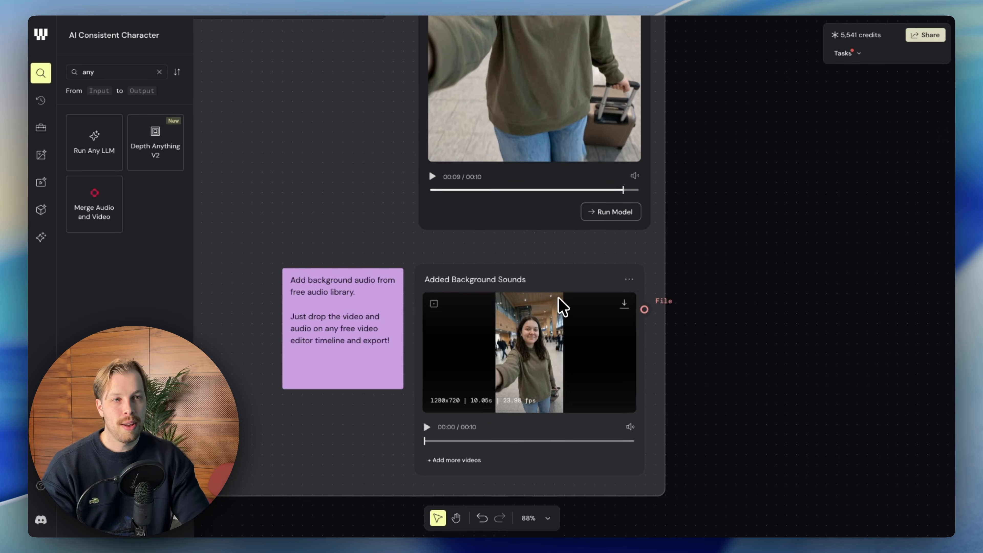
scroll(560, 300, up, 10)
scroll(562, 303, up, 2)
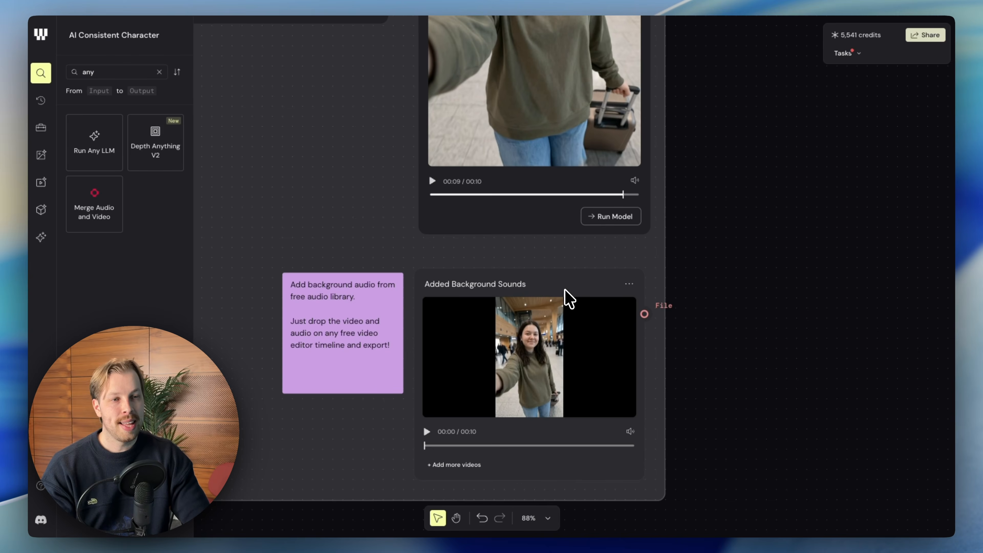
scroll(568, 299, down, 1)
scroll(575, 285, down, 1)
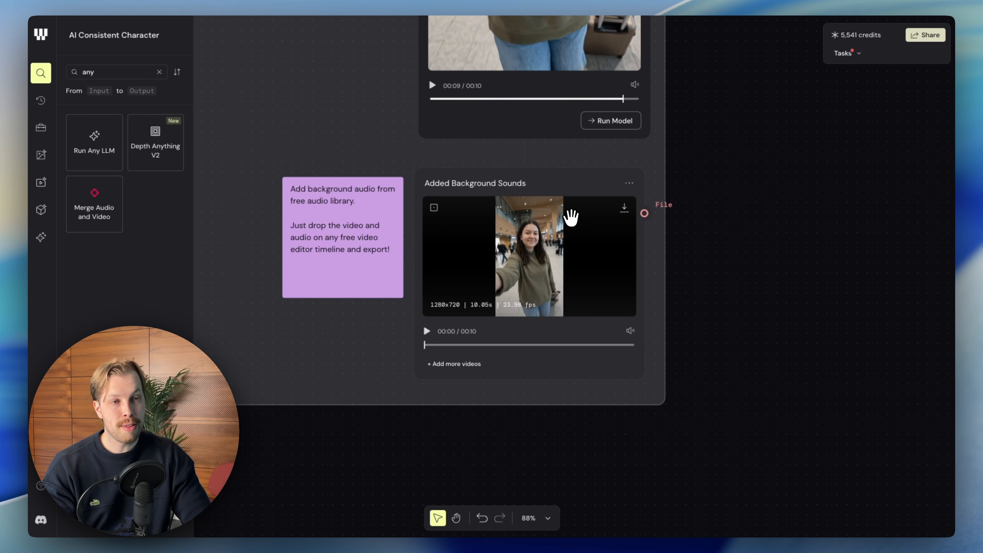
Review the Added Background Sounds video and its note alongside the original Grok Imagine airport clip and its source selfie.
scroll(571, 217, up, 3)
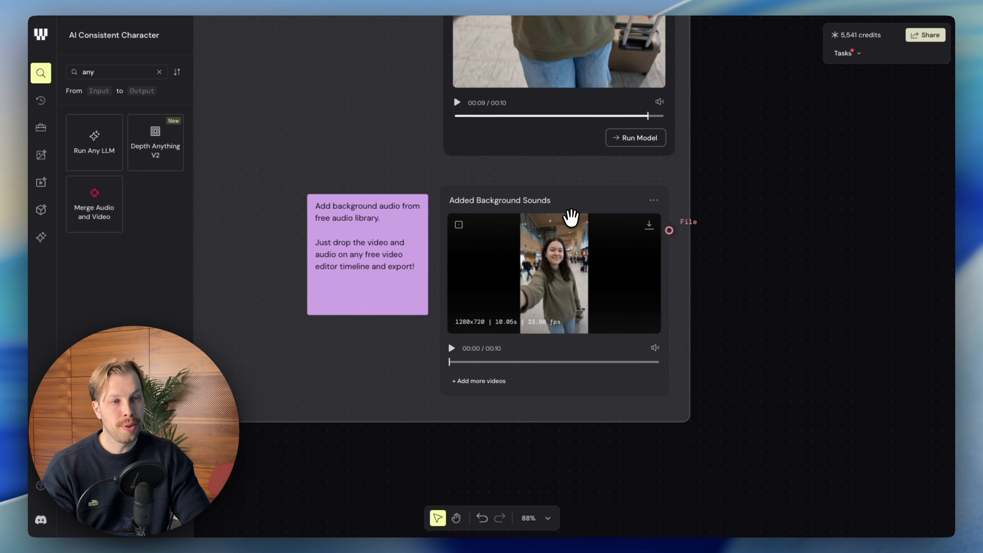
scroll(571, 217, right, 2)
scroll(570, 217, down, 1)
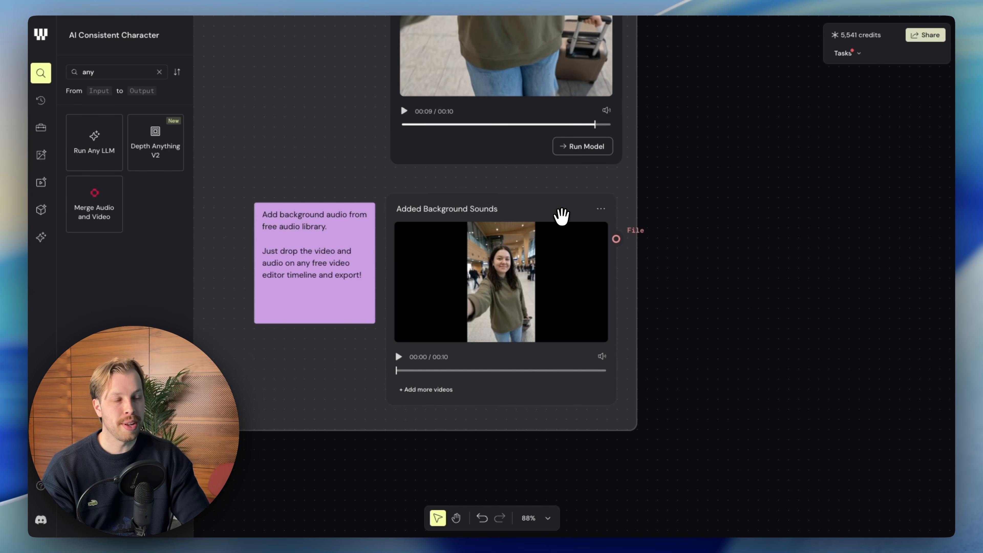
scroll(507, 215, left, 2)
scroll(507, 215, up, 1)
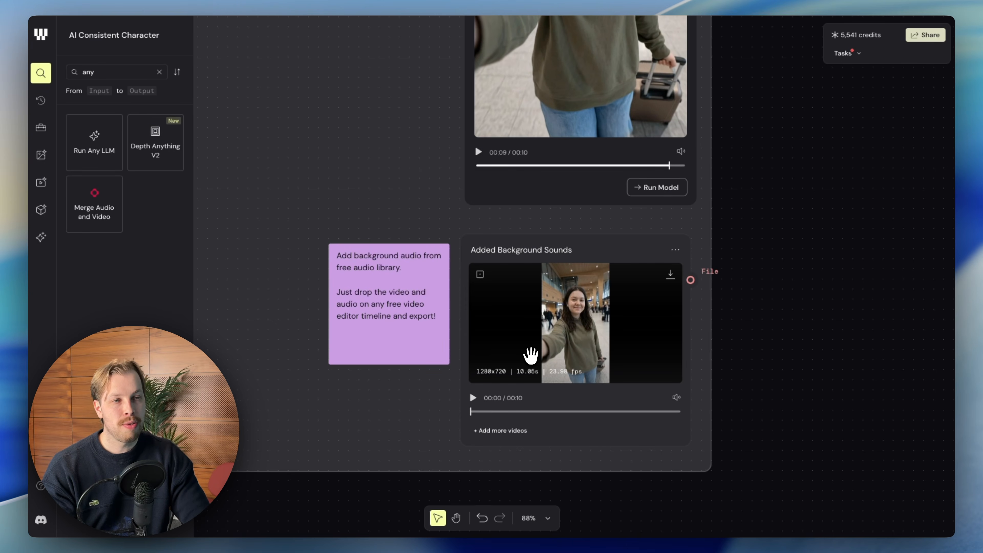
scroll(530, 355, left, 2)
scroll(529, 352, down, 5)
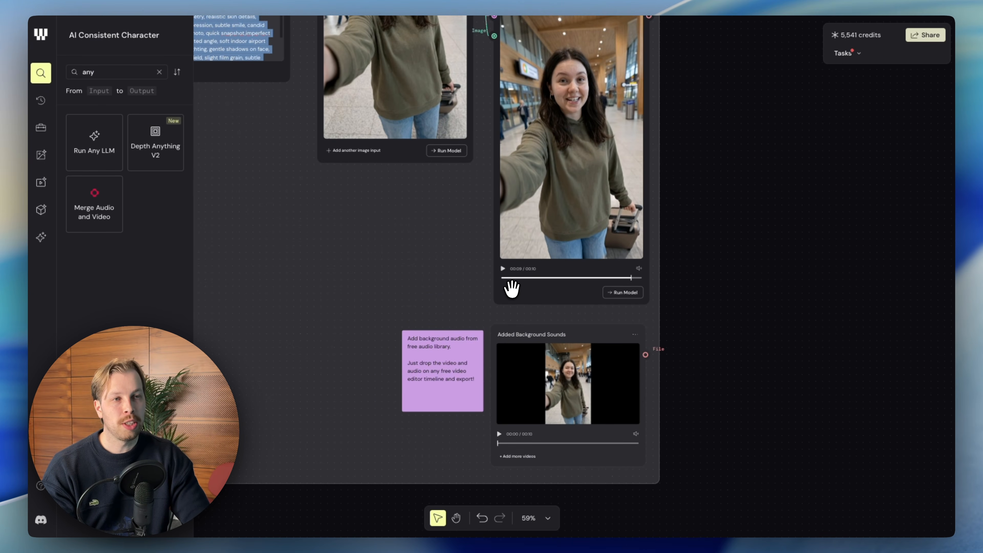
scroll(512, 289, up, 5)
scroll(512, 289, left, 5)
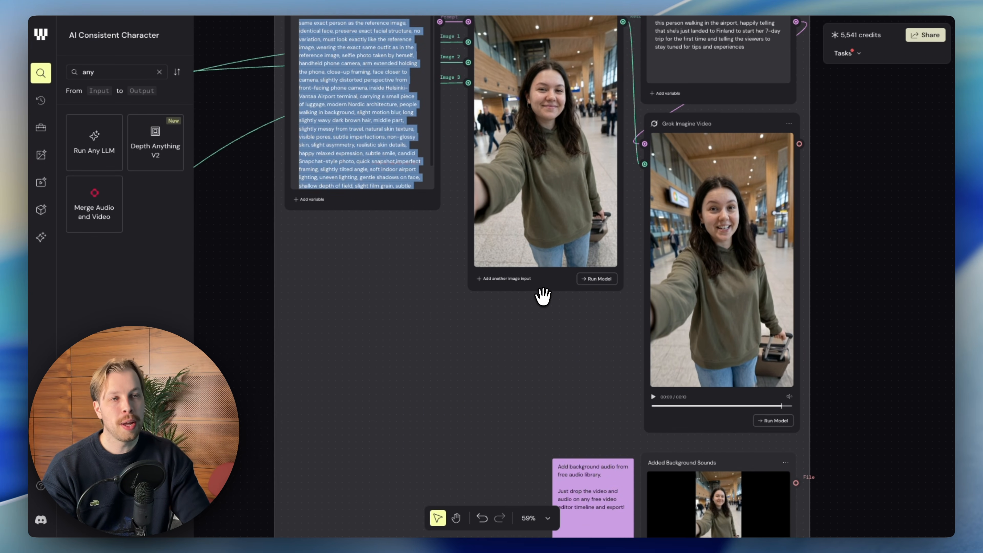
Examine the Going Out group's selfie prompt, generated seaside terrace image, video prompt and Grok Imagine Video node.
scroll(542, 296, right, 5)
scroll(544, 296, down, 5)
scroll(544, 294, down, 15)
scroll(548, 293, left, 5)
scroll(631, 251, up, 5)
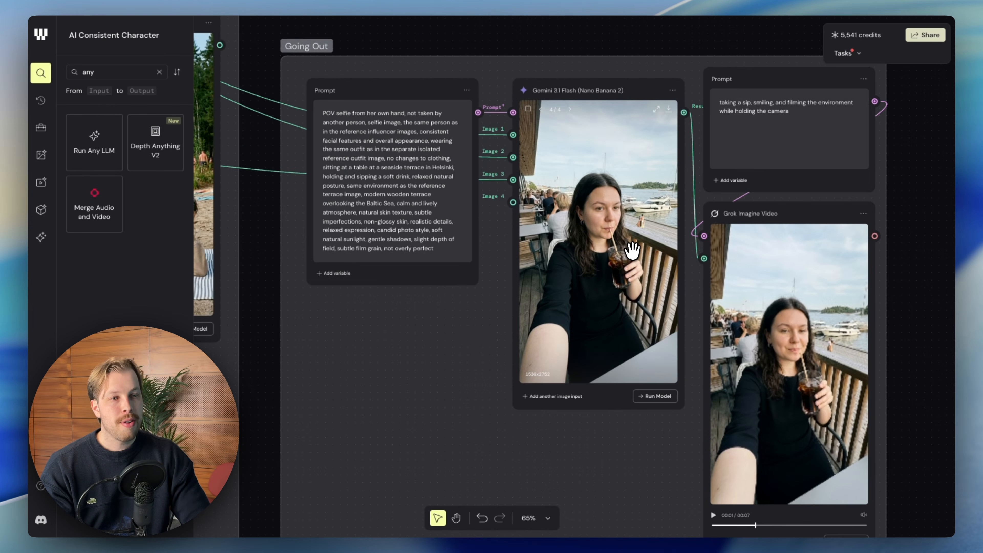
scroll(632, 250, down, 2)
scroll(632, 249, right, 1)
scroll(632, 250, up, 1)
scroll(632, 250, right, 1)
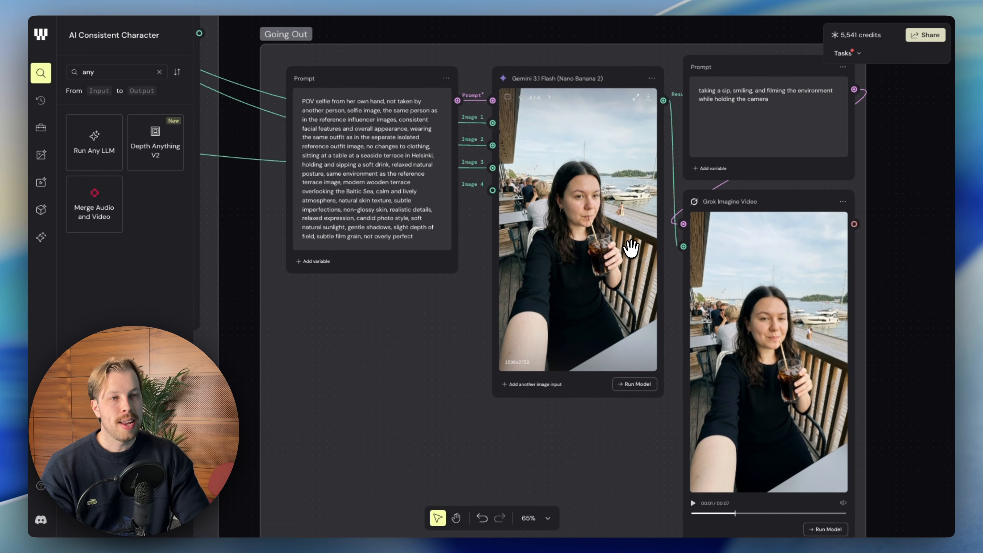
scroll(630, 250, left, 3)
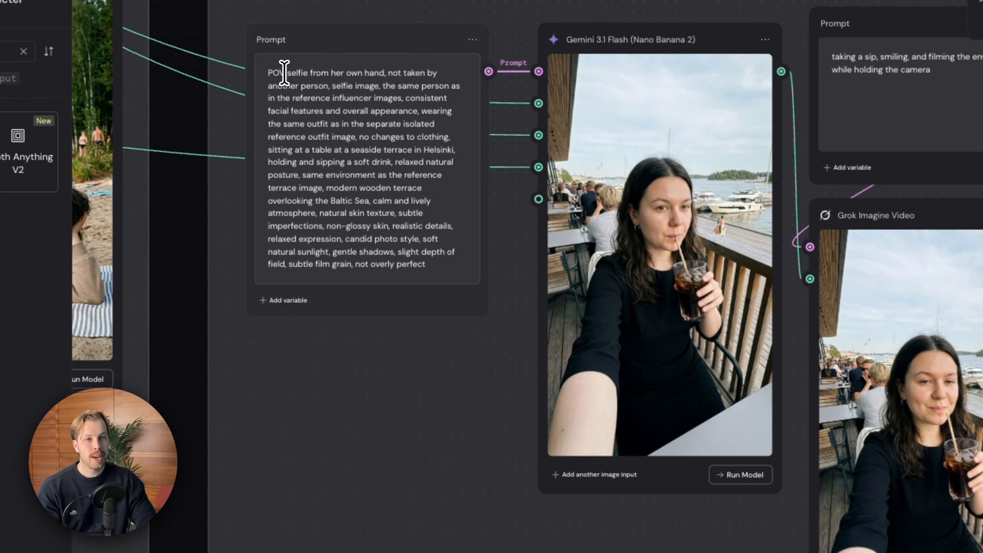
Trace the Going Out scene's outfit reference back to the black dress and select the Going-Out Look image node.
click(284, 73)
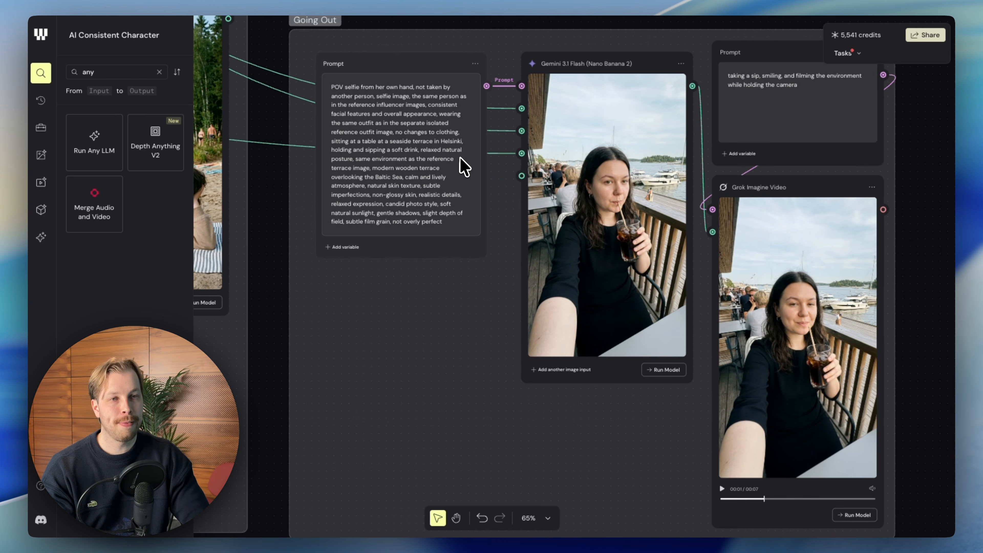
scroll(460, 158, down, 5)
scroll(459, 158, left, 5)
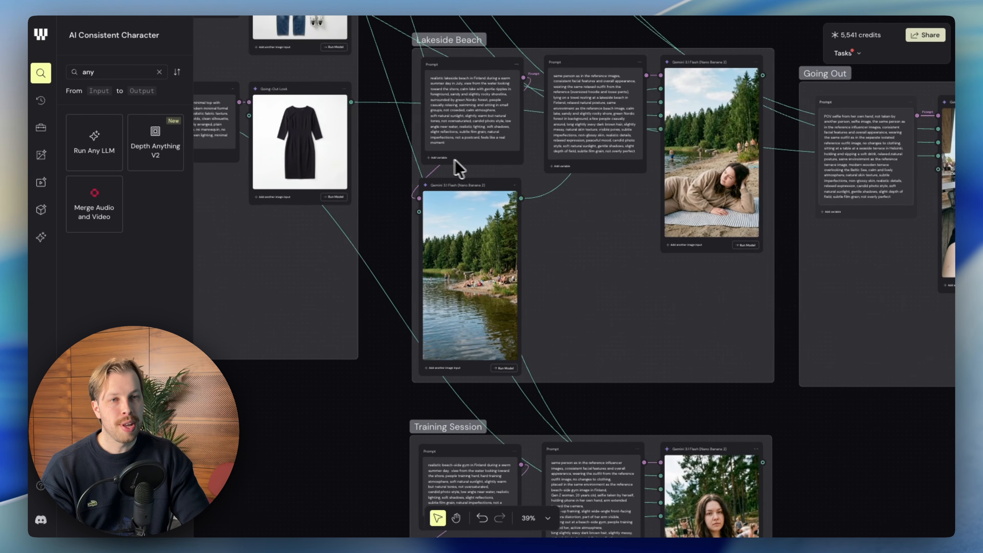
scroll(391, 176, left, 5)
scroll(450, 219, up, 8)
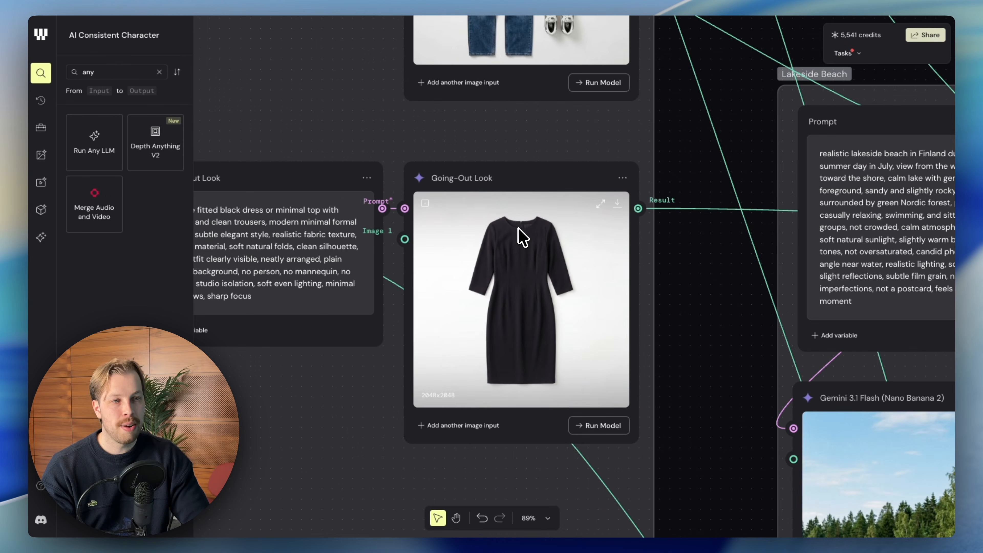
scroll(523, 237, down, 10)
scroll(540, 235, right, 5)
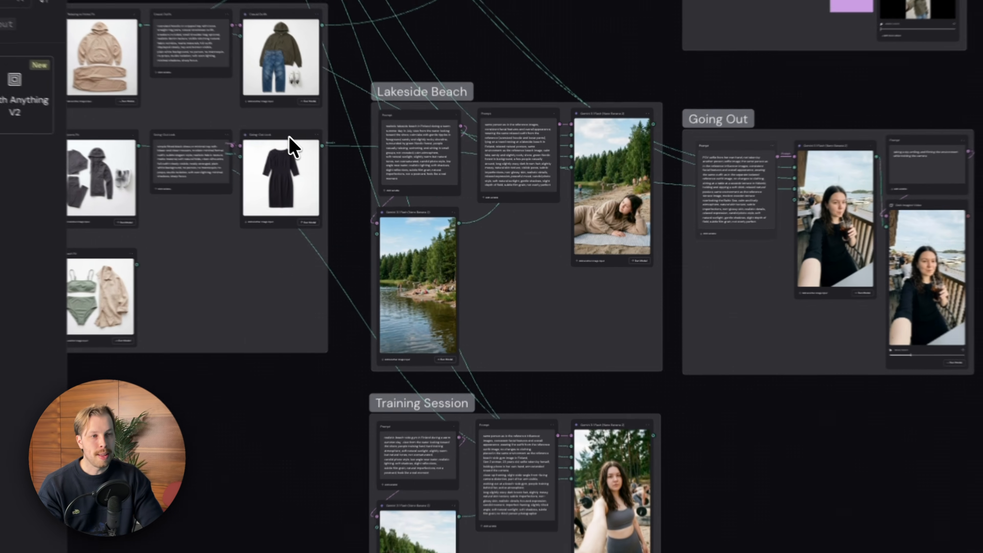
mouse_move(357, 171)
mouse_down()
mouse_move(353, 306)
mouse_move(364, 338)
mouse_move(362, 176)
mouse_up()
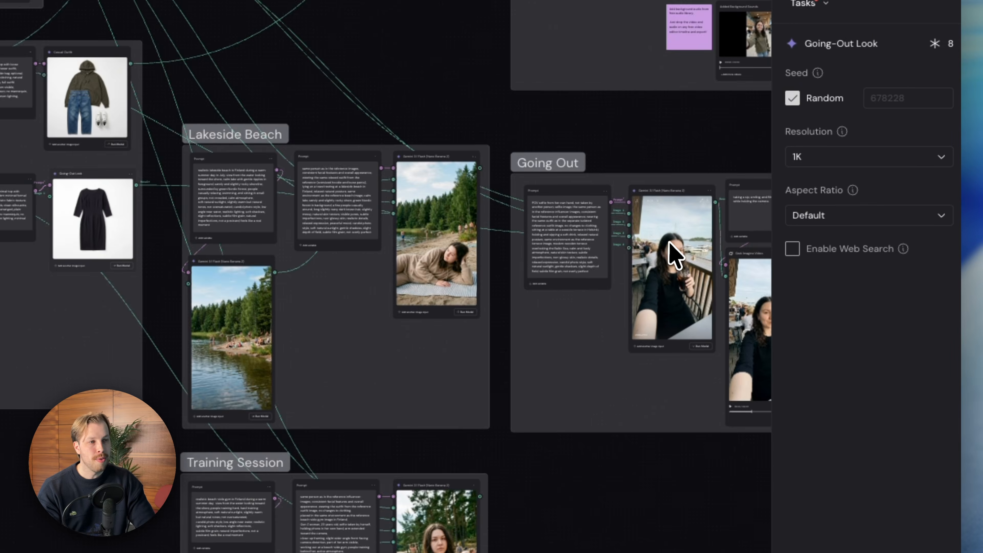
Compare the black dress reference with the outfit in the Going Out terrace selfie and check the image node's reference inputs.
scroll(846, 194, up, 5)
scroll(850, 189, right, 3)
scroll(698, 230, right, 2)
scroll(635, 233, up, 5)
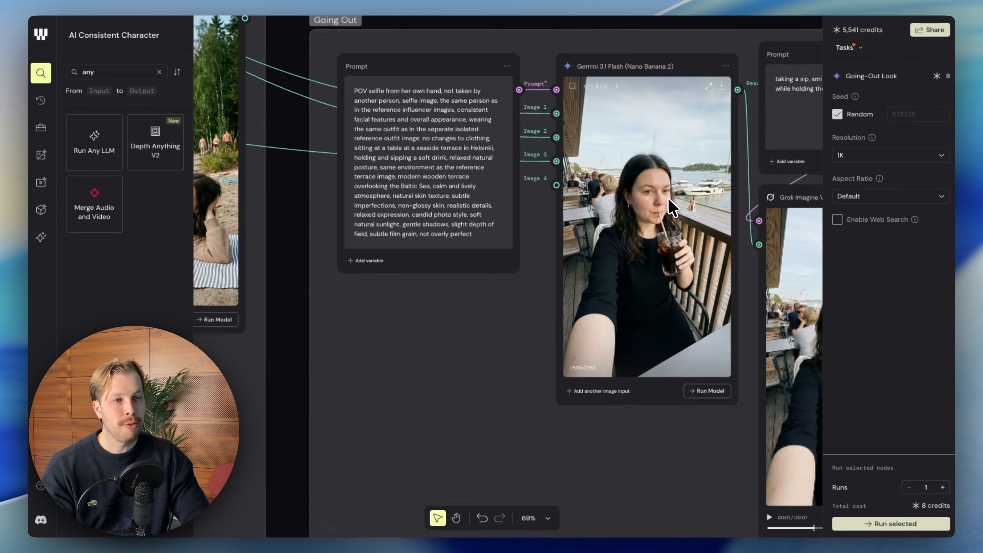
scroll(634, 232, down, 1)
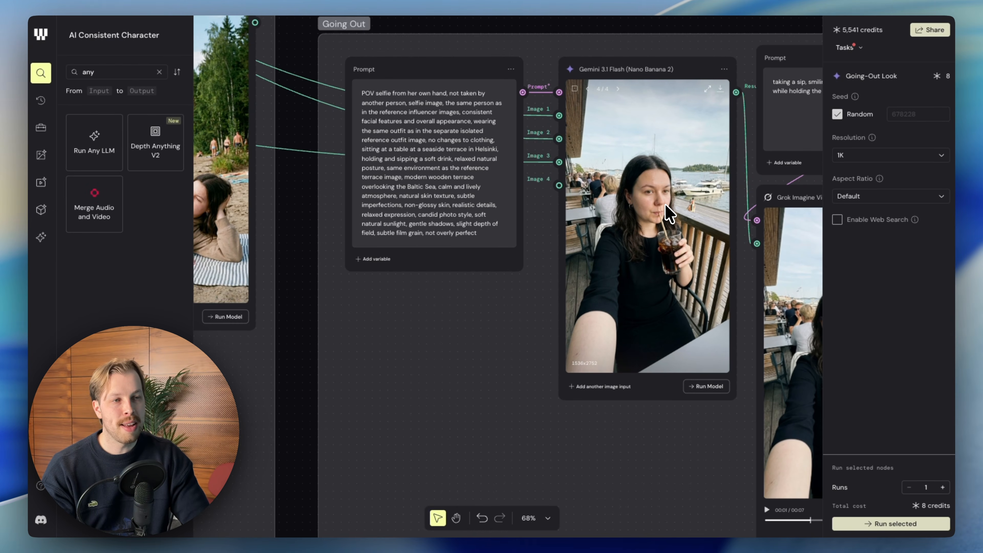
scroll(669, 212, right, 2)
scroll(668, 213, up, 1)
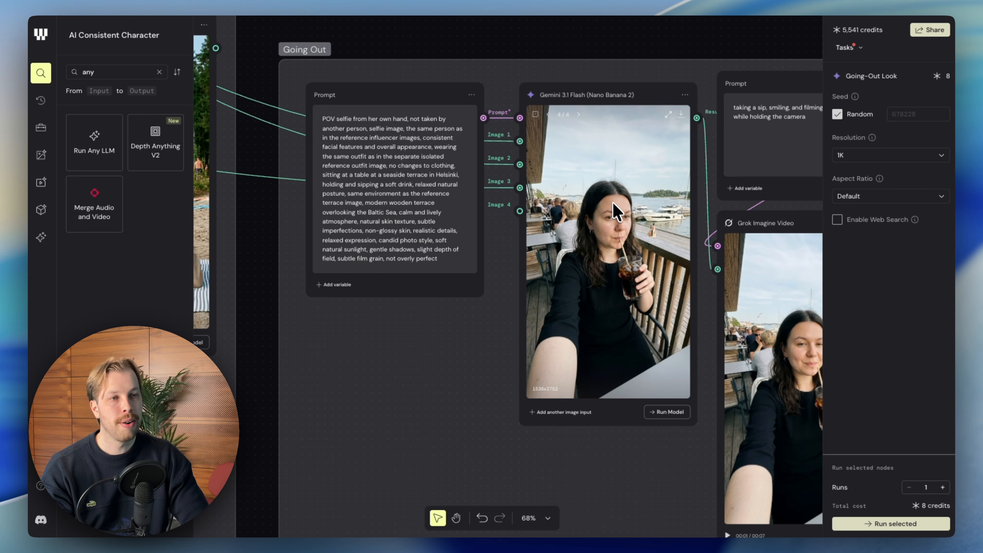
scroll(609, 198, right, 2)
scroll(608, 198, down, 1)
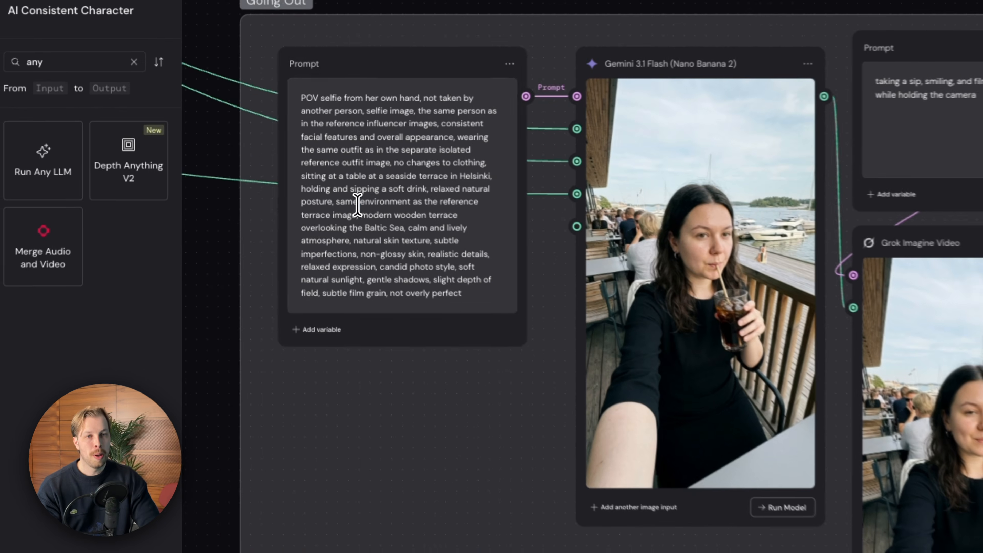
Highlight and read the Going Out selfie prompt and the video prompt about taking a sip and filming the environment.
triple_click(347, 195)
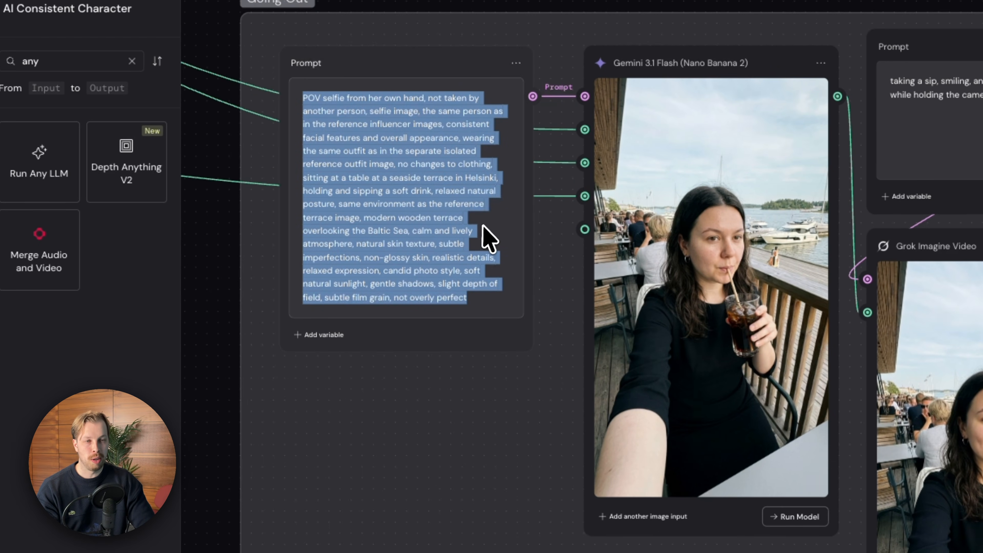
click(477, 232)
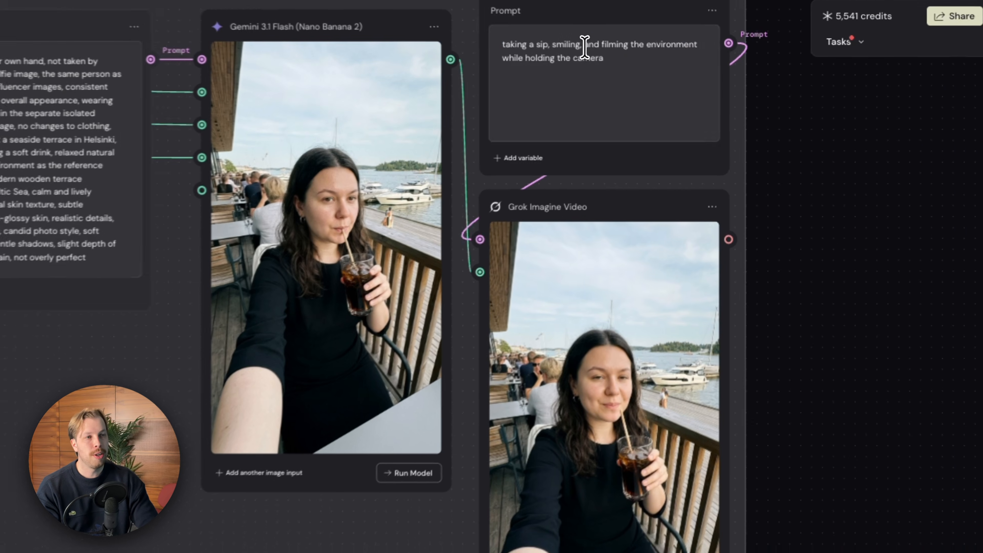
triple_click(658, 65)
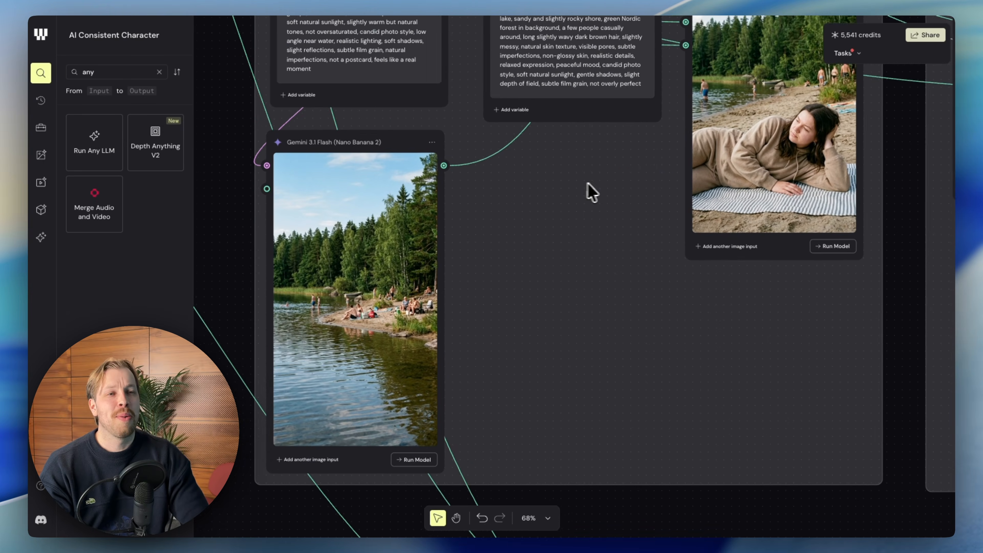
Examine the Lakeside Beach group's environment prompt and lake image, and how they feed the character prompt and beach towel image.
scroll(588, 183, down, 5)
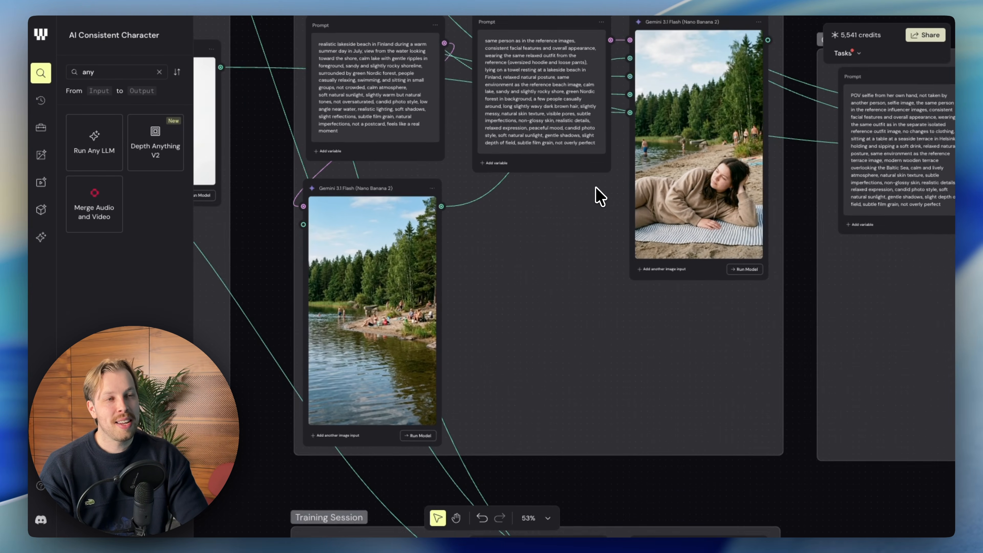
scroll(600, 197, up, 4)
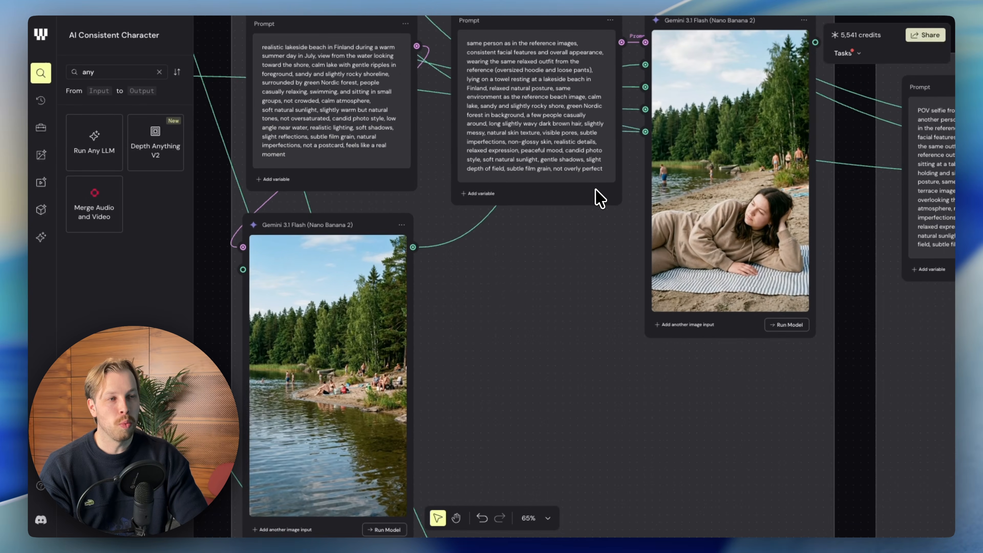
scroll(600, 197, down, 2)
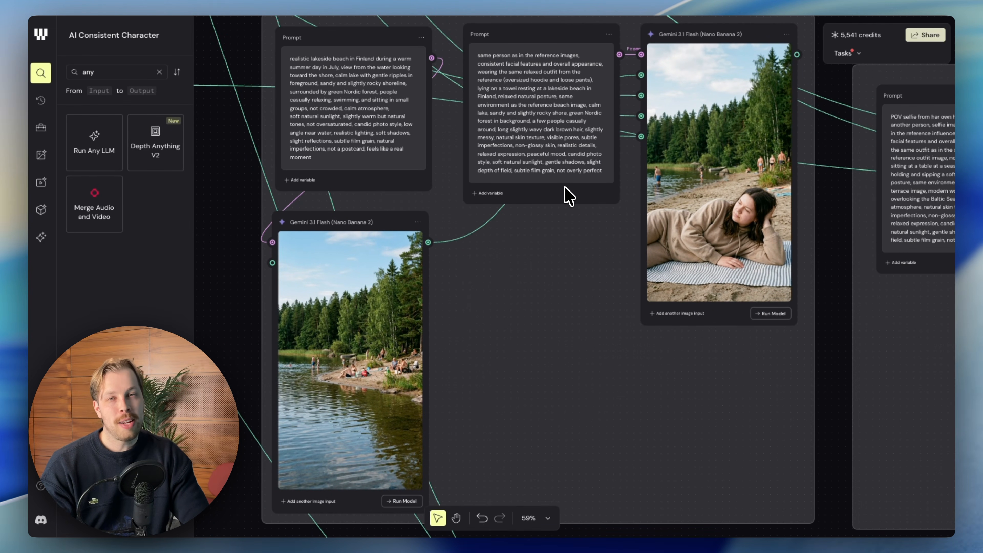
scroll(566, 194, up, 3)
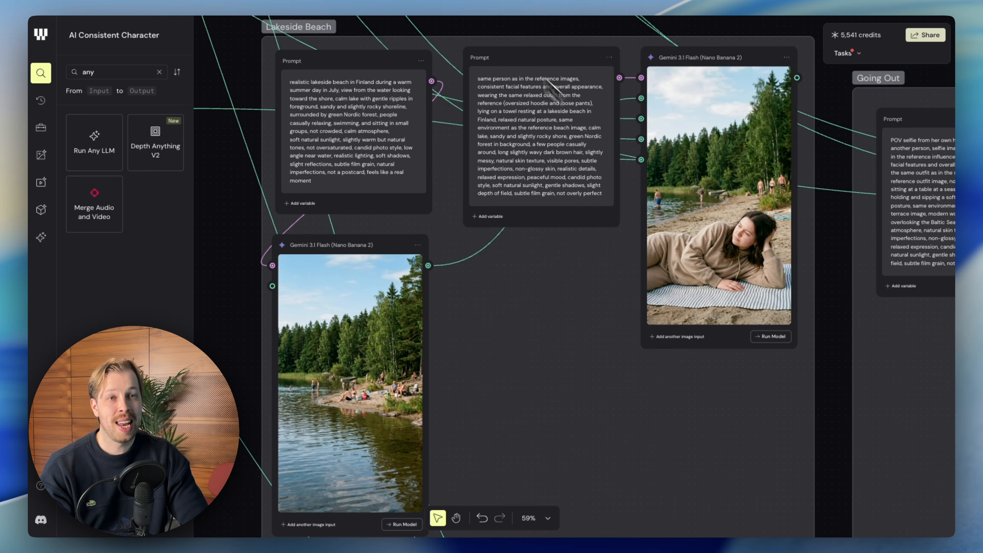
scroll(584, 164, down, 1)
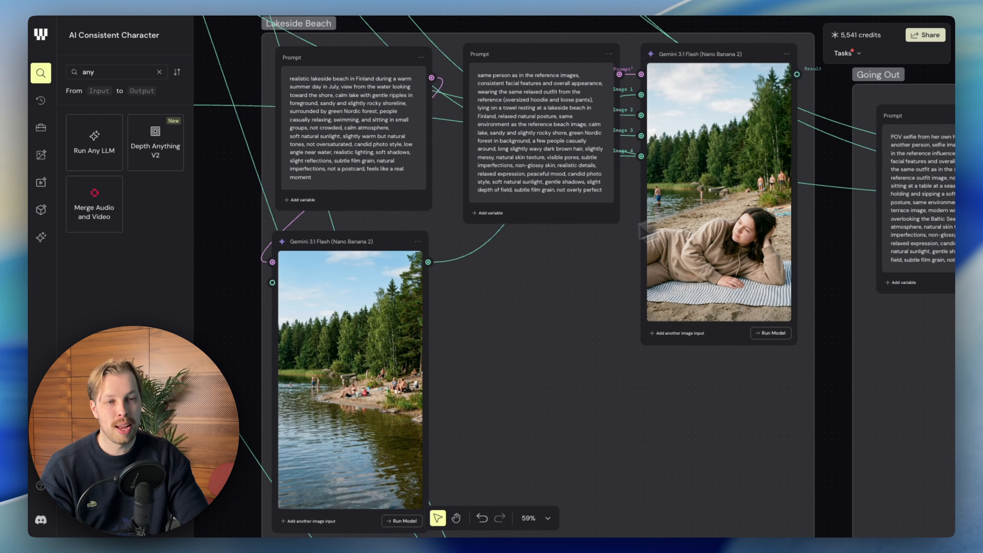
scroll(610, 227, down, 2)
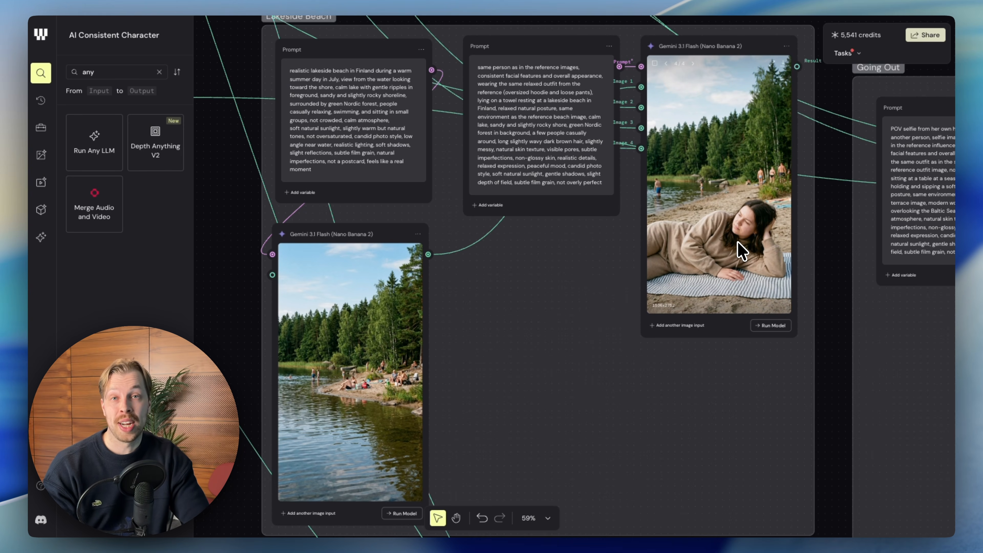
scroll(674, 254, down, 1)
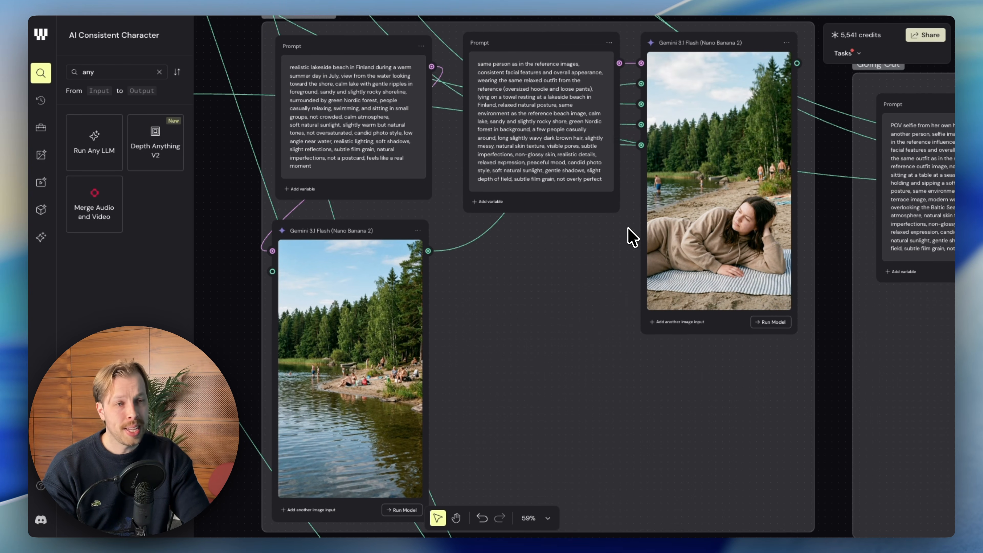
scroll(630, 237, down, 3)
scroll(630, 238, down, 3)
scroll(629, 237, left, 3)
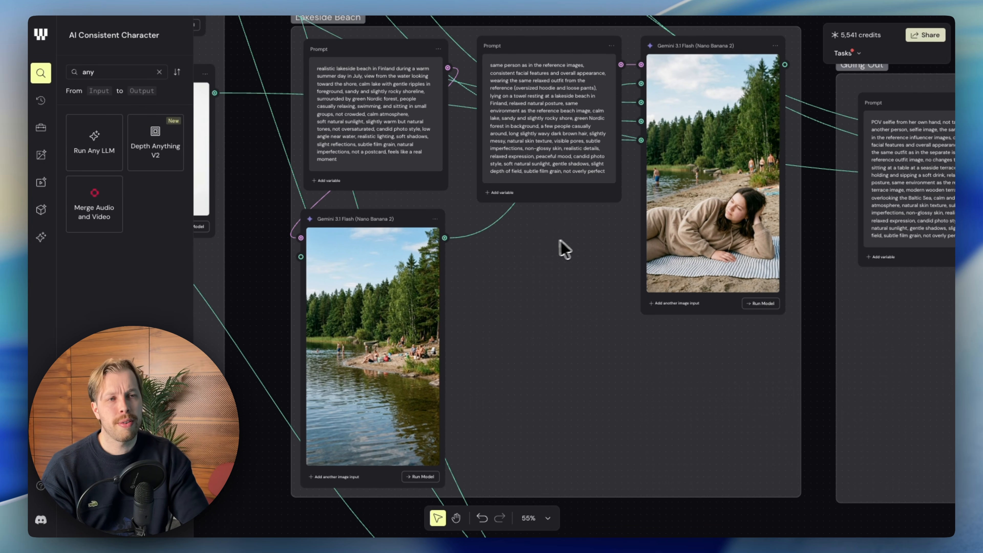
scroll(586, 244, up, 1)
scroll(610, 234, up, 3)
scroll(609, 234, down, 3)
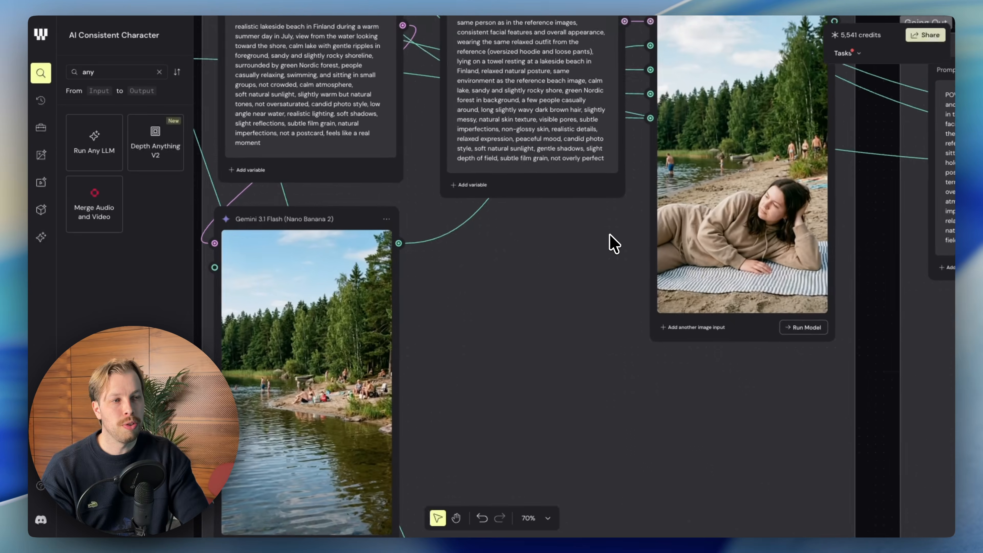
scroll(614, 244, up, 2)
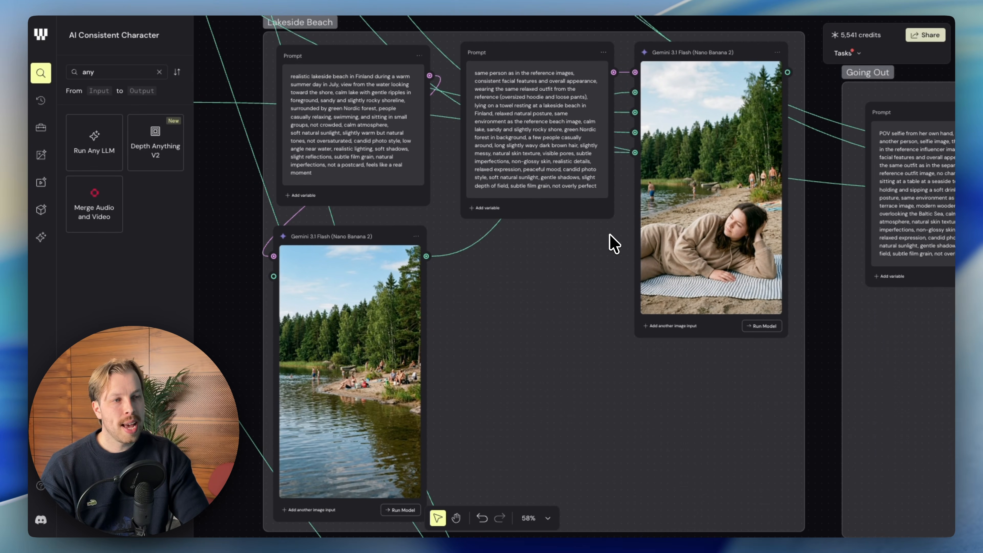
scroll(464, 136, up, 1)
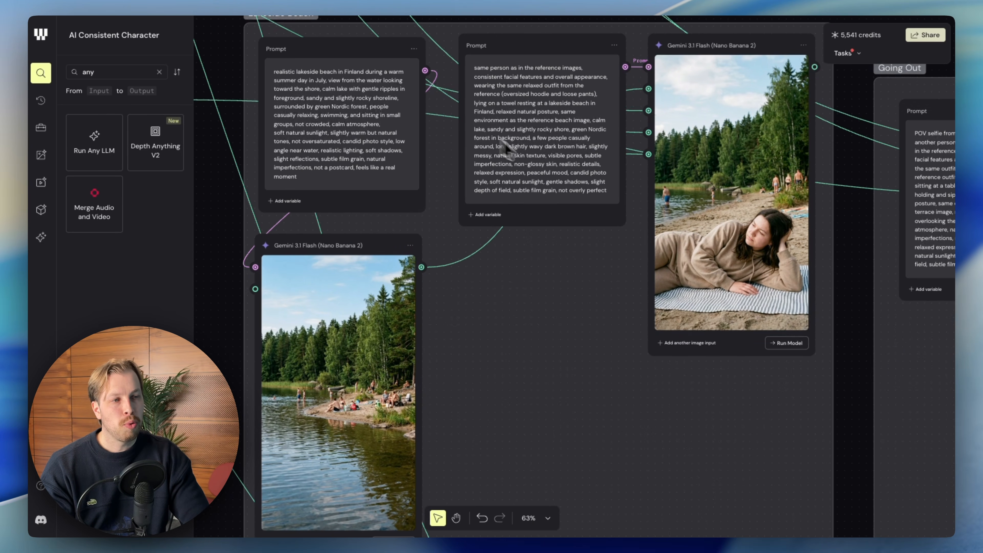
Trace the Lakeside Beach outfit reference back to the beige hoodie and sweatpants in the Garderobe's Relaxing at Home Fit node.
scroll(739, 210, down, 3)
scroll(729, 211, left, 8)
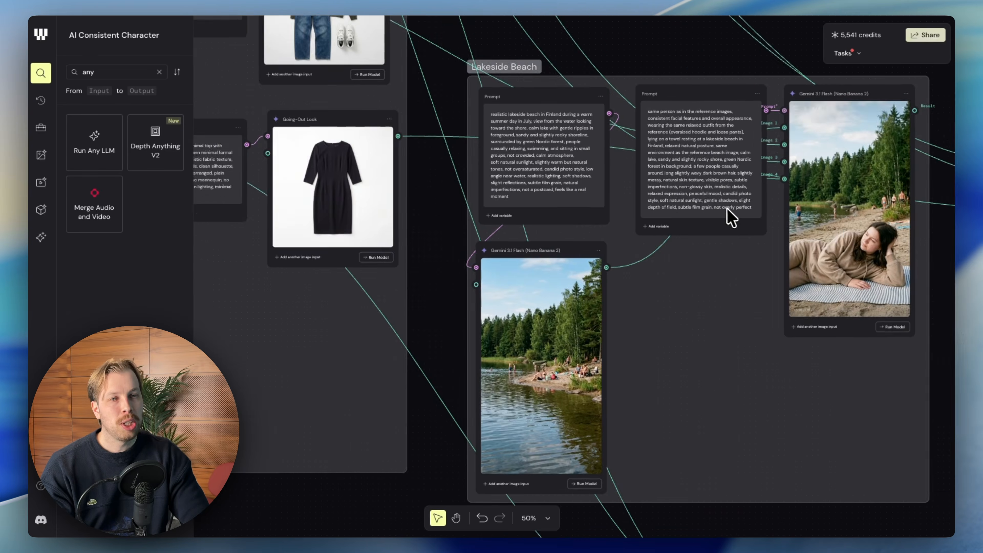
scroll(719, 209, up, 1)
scroll(722, 217, up, 5)
scroll(722, 217, left, 4)
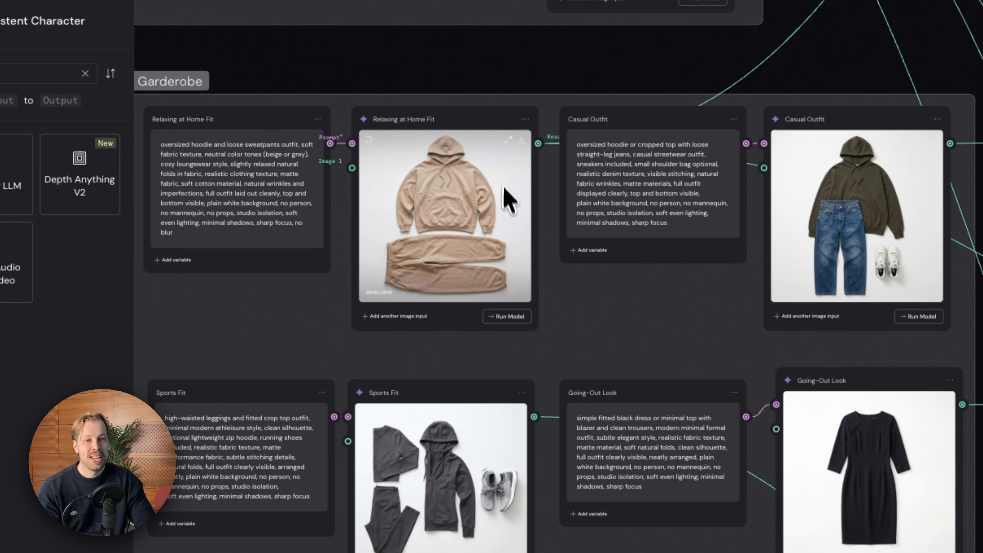
Return to the Lakeside Beach group and compare the character's beige outfit in the towel image with the Garderobe reference.
scroll(487, 277, right, 10)
scroll(488, 277, down, 4)
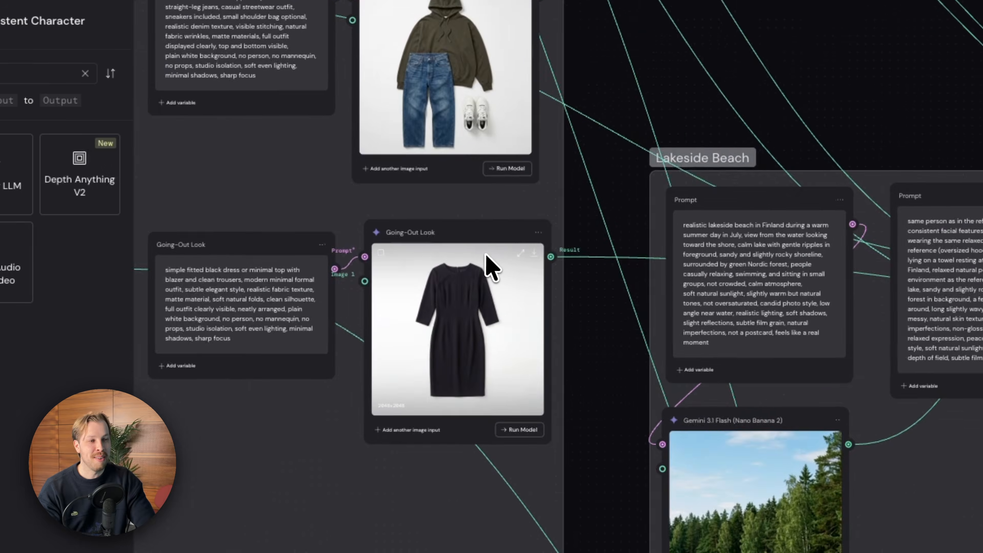
scroll(486, 255, right, 7)
scroll(486, 255, down, 2)
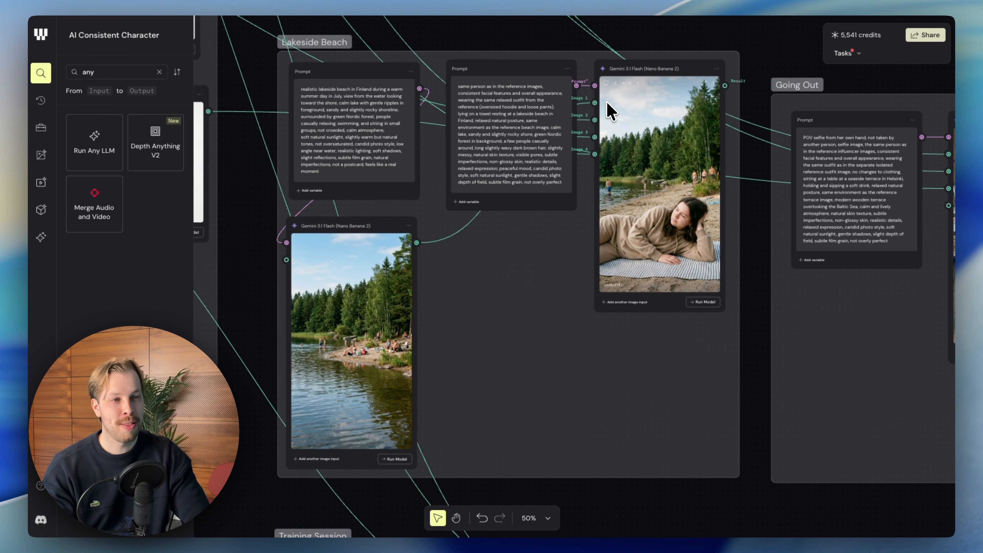
scroll(676, 199, up, 3)
scroll(634, 198, left, 1)
scroll(619, 213, down, 4)
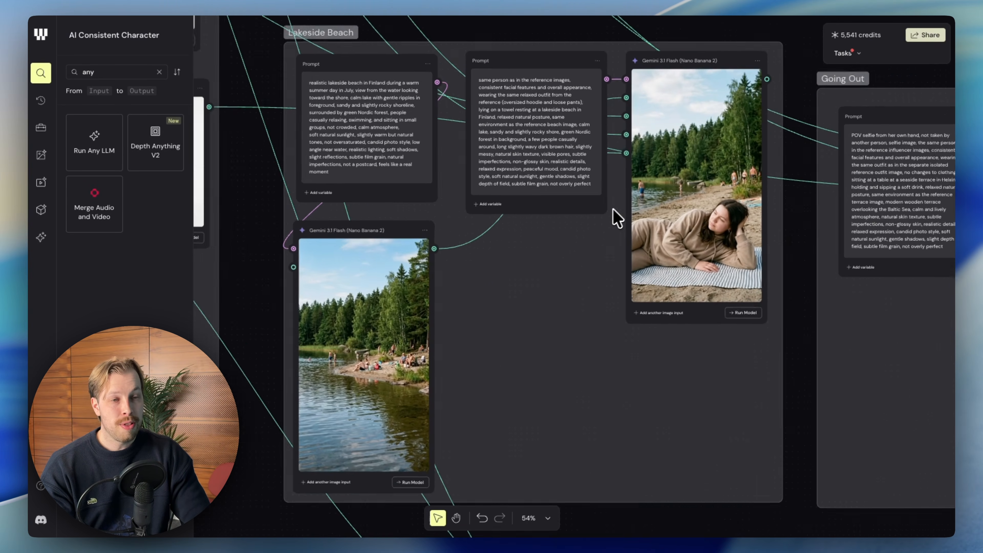
Review how the Lakeside Beach group's environment prompt and lake image combine with the character prompt in the beach towel image.
scroll(557, 224, up, 3)
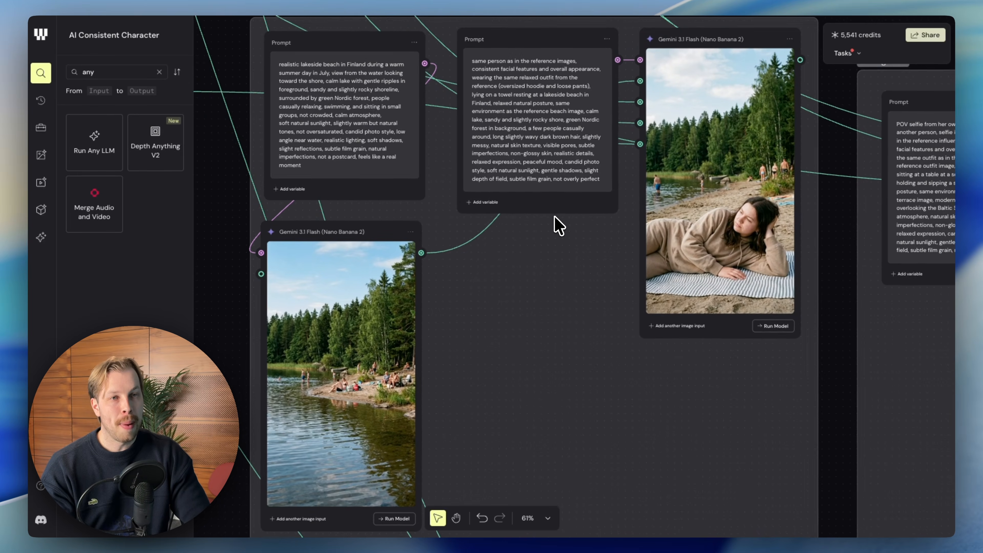
scroll(555, 217, down, 2)
scroll(571, 213, left, 1)
scroll(572, 214, down, 1)
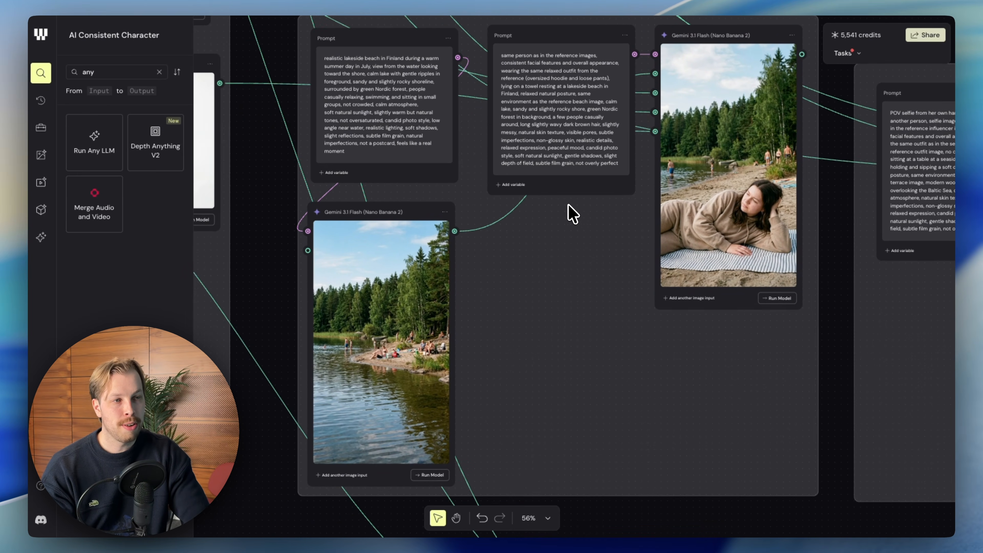
scroll(570, 205, down, 2)
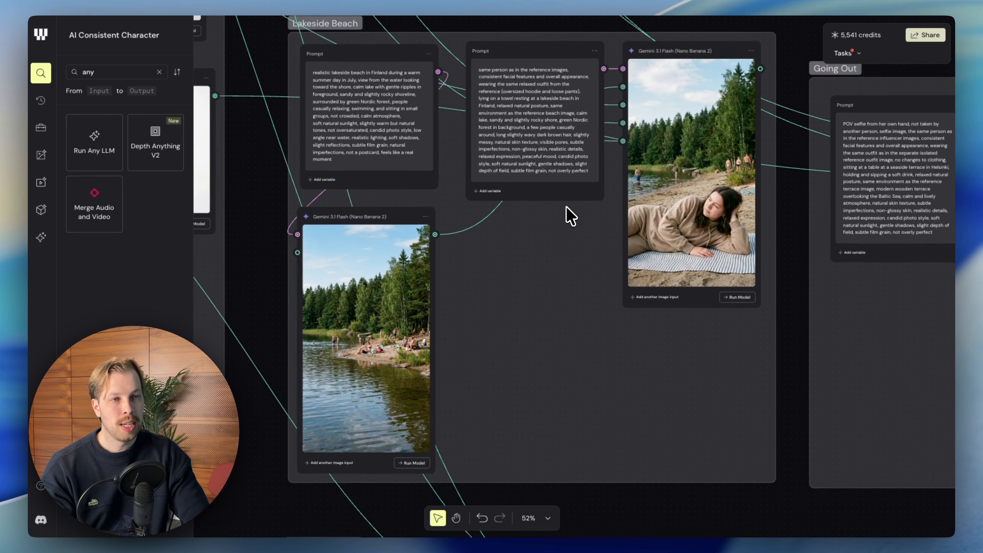
scroll(570, 217, down, 4)
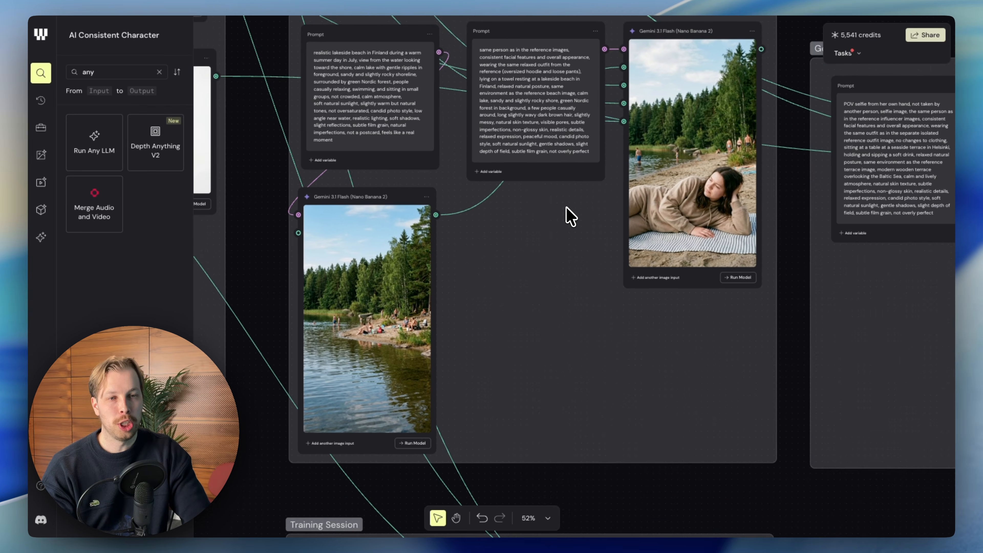
scroll(571, 210, down, 15)
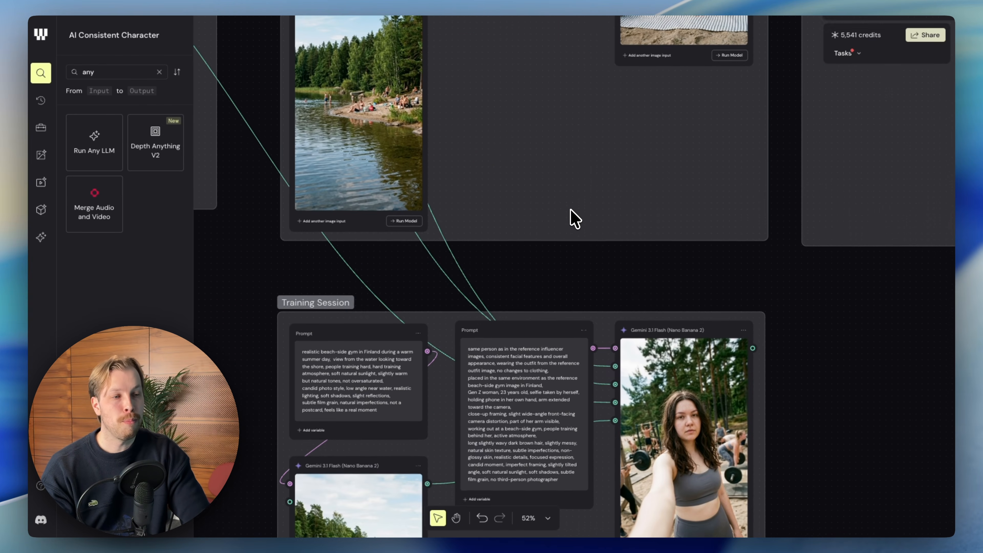
Compare the character's images in the Lakeside Beach, In Airplane and Going Out groups, and bring up the Training Session group.
scroll(571, 211, down, 7)
scroll(571, 211, up, 2)
scroll(571, 210, up, 1)
scroll(571, 210, up, 20)
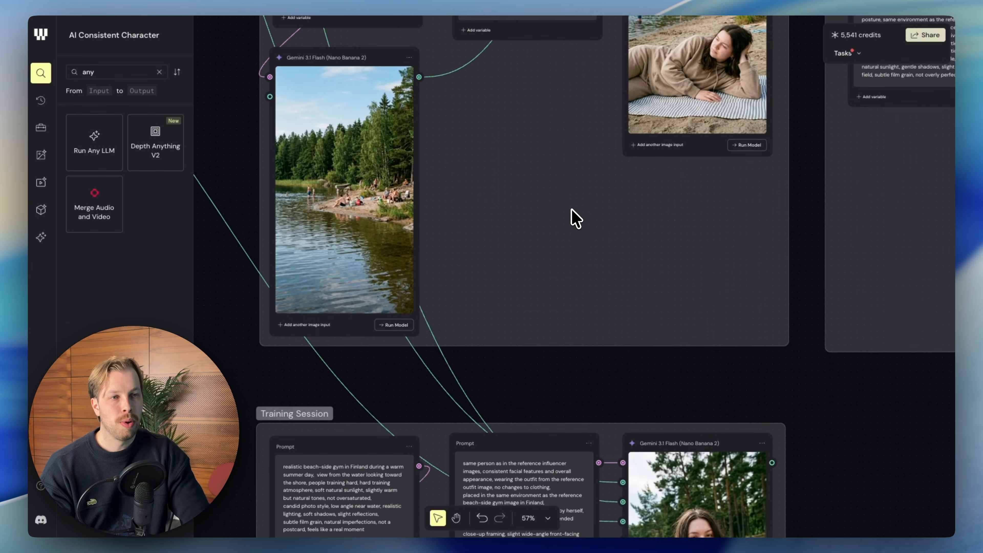
scroll(576, 219, down, 15)
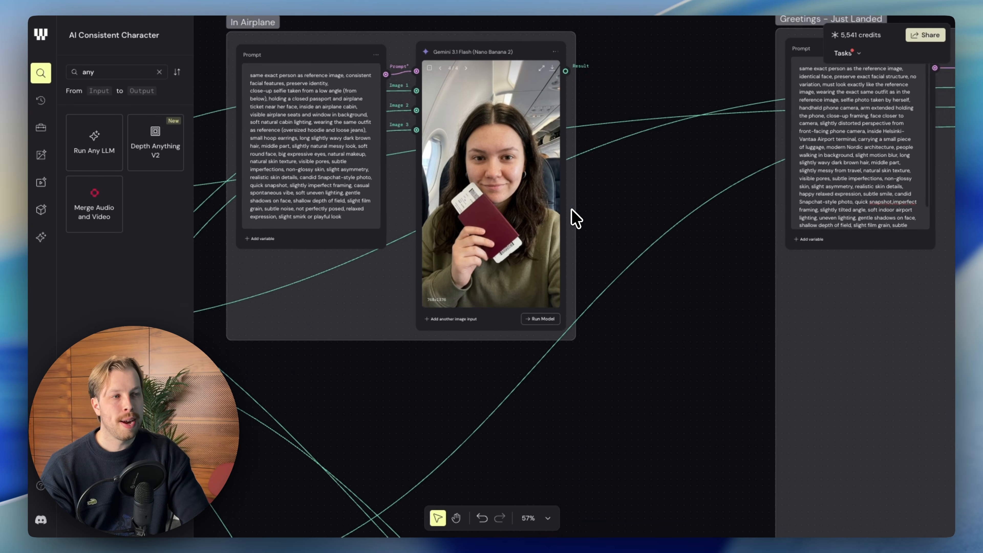
scroll(576, 219, down, 15)
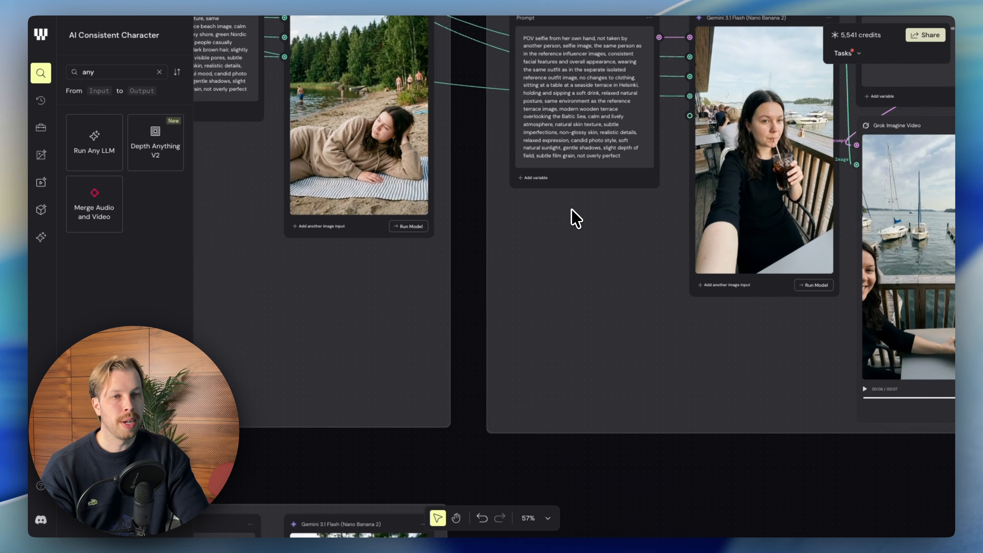
scroll(576, 219, down, 8)
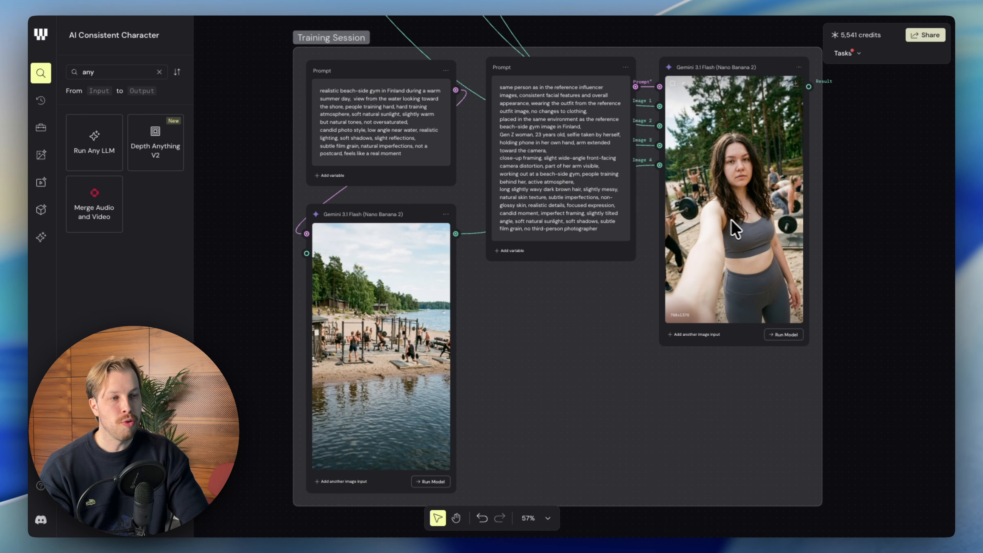
Examine the Training Session group's beach-side gym image, the character prompt and the workout selfie generated from them.
scroll(394, 331, up, 5)
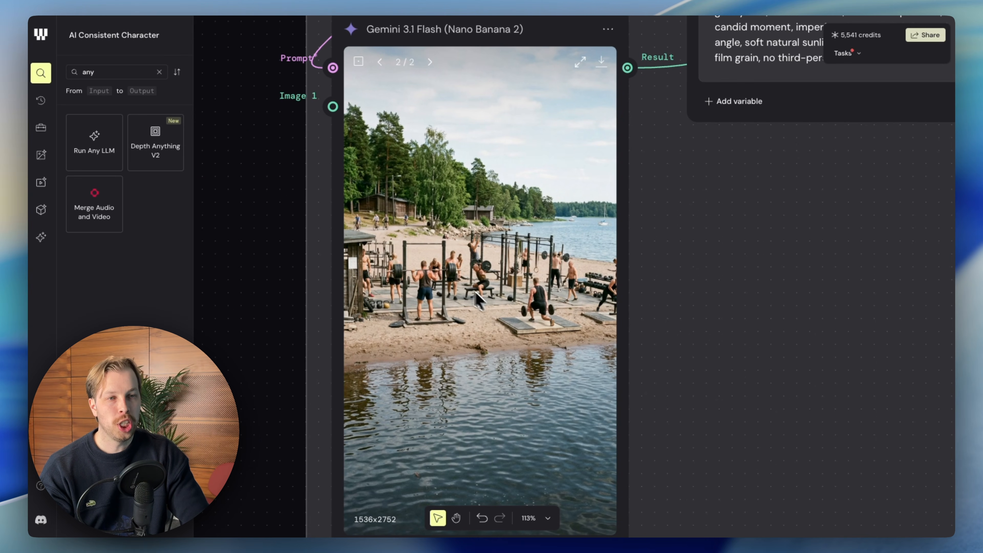
scroll(478, 287, down, 5)
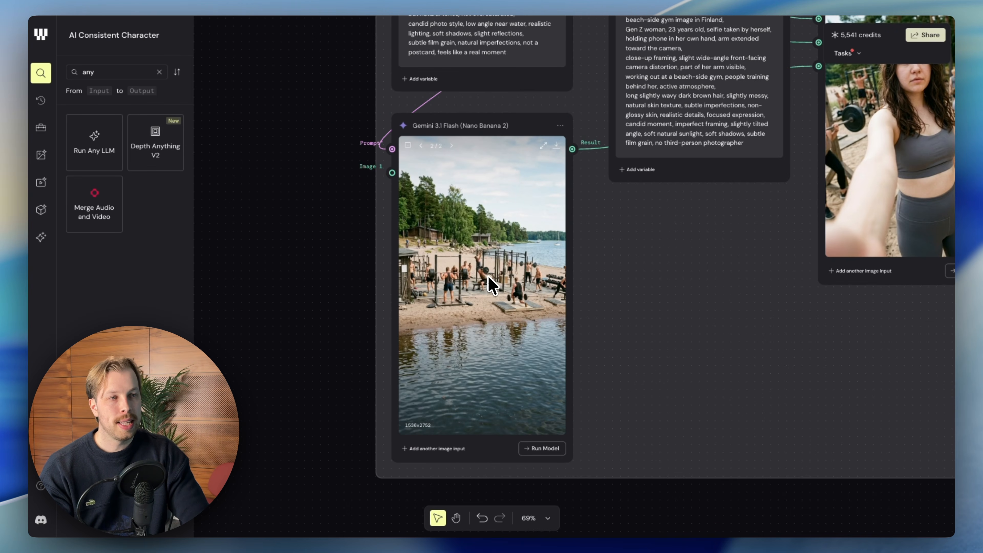
scroll(489, 276, right, 1)
scroll(488, 276, up, 1)
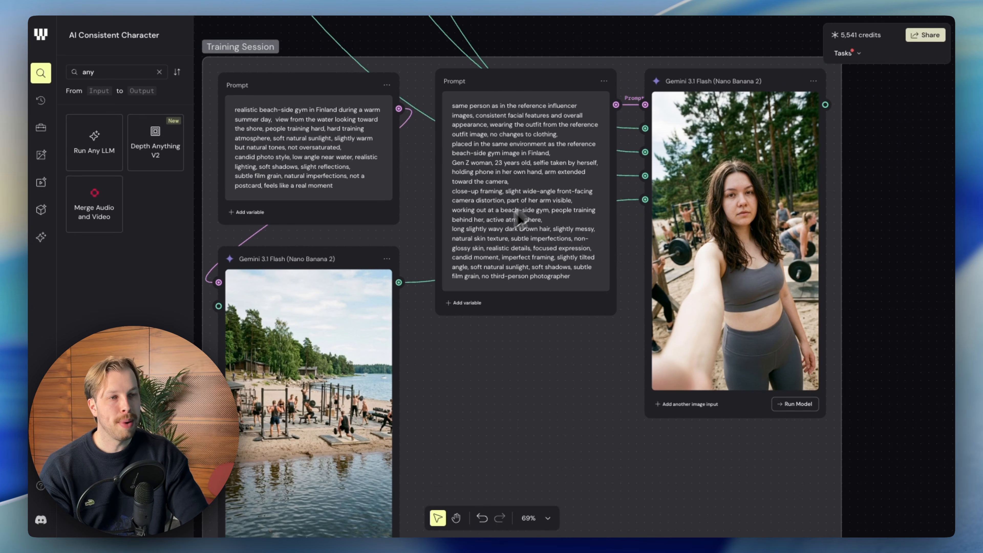
scroll(621, 220, right, 1)
scroll(621, 220, down, 1)
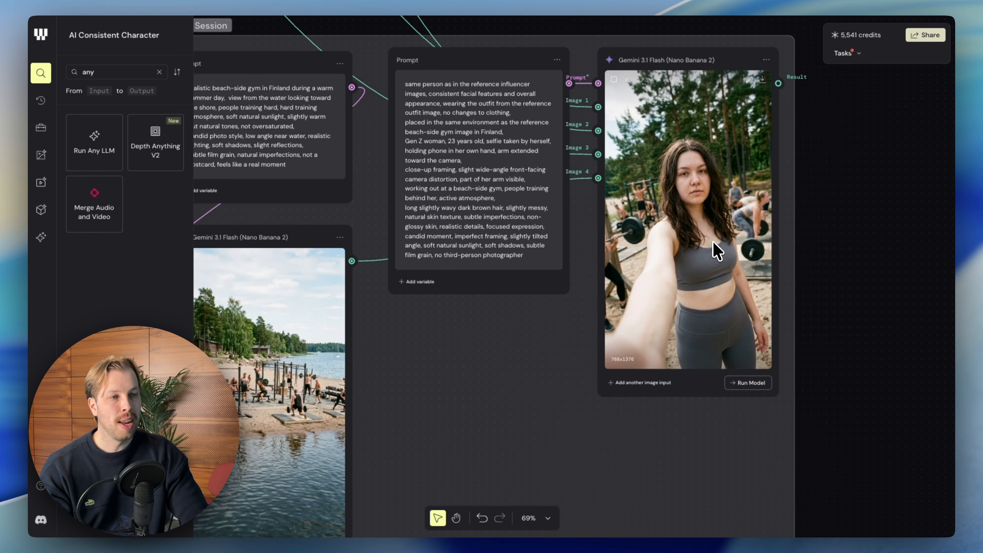
scroll(479, 388, down, 10)
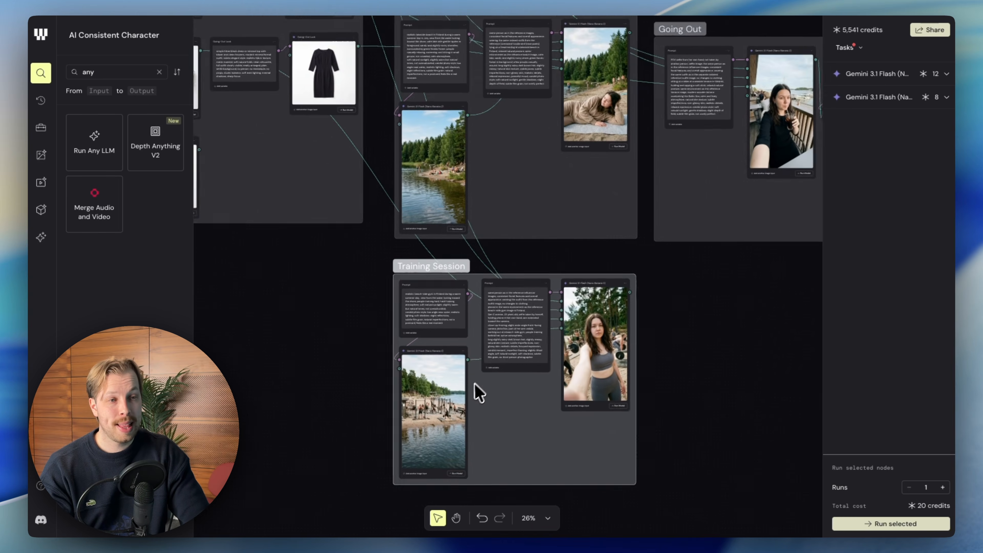
Select all the workflow's groups and review the models and total credit cost for running them together.
scroll(496, 344, up, 4)
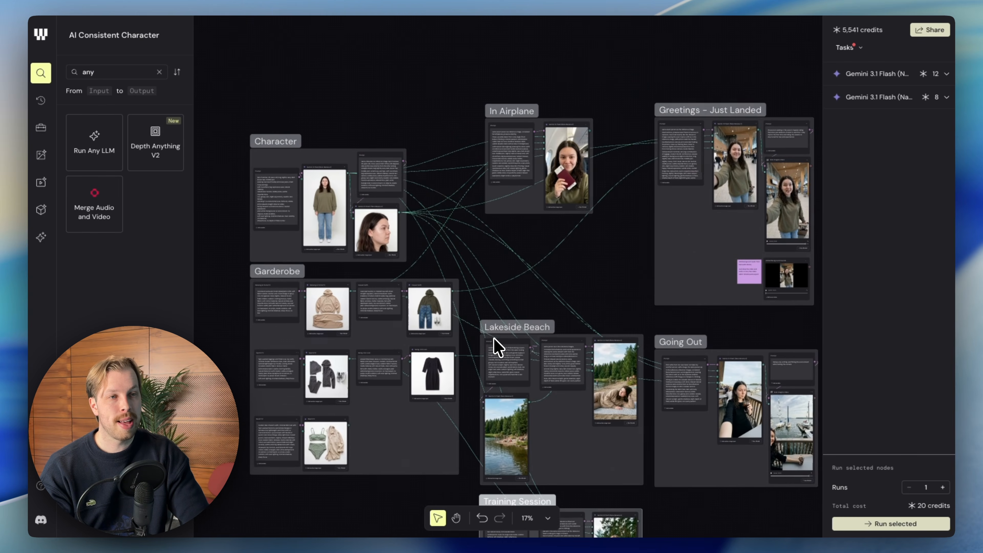
scroll(496, 345, down, 2)
scroll(513, 350, down, 2)
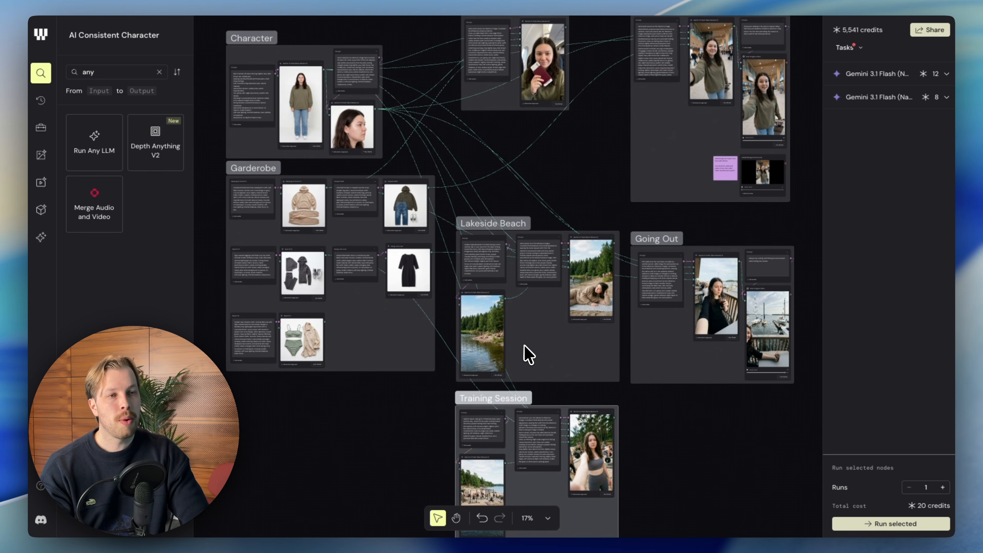
scroll(640, 399, down, 5)
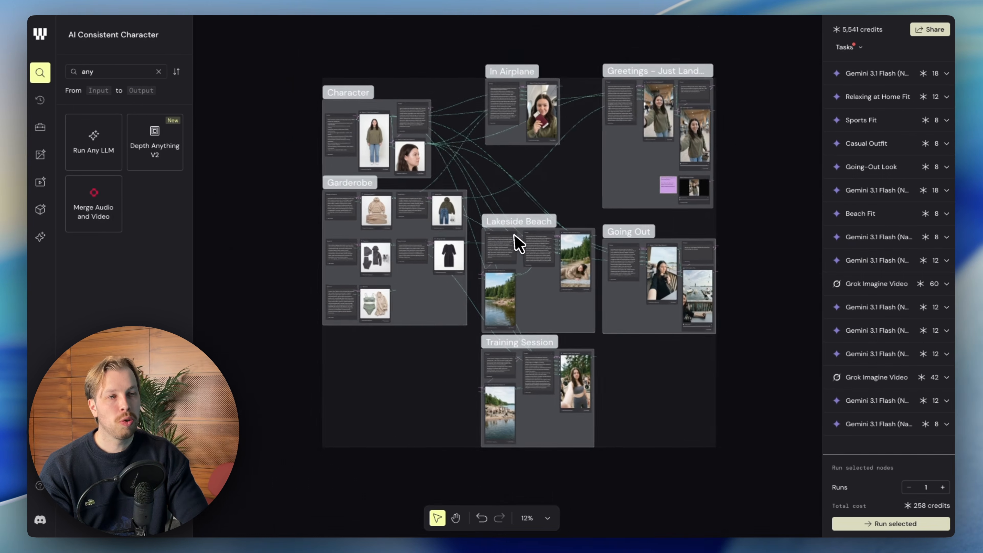
scroll(322, 106, up, 3)
scroll(323, 106, down, 1)
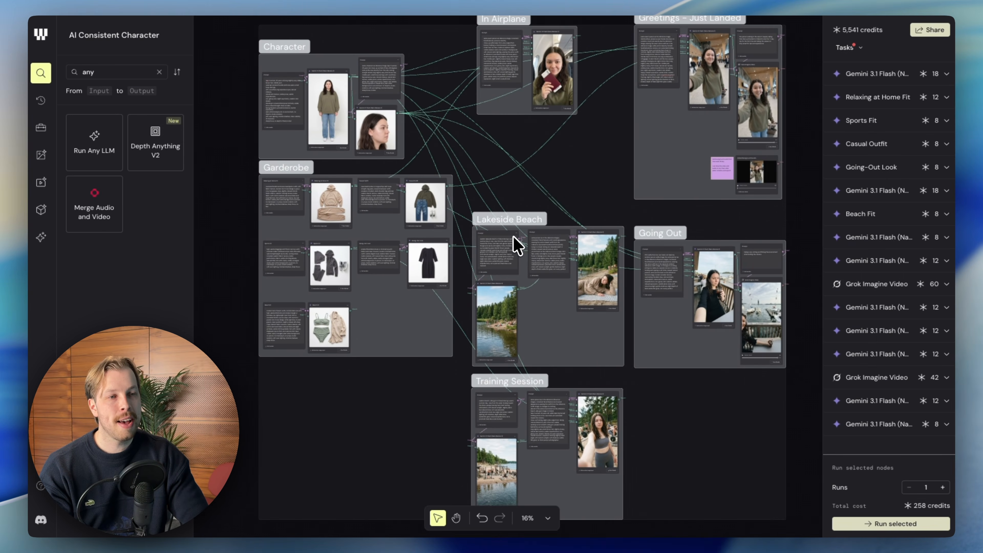
Survey the whole workflow, following the connections from the Character and Garderobe groups to the five scene groups.
scroll(522, 243, right, 2)
scroll(525, 244, left, 1)
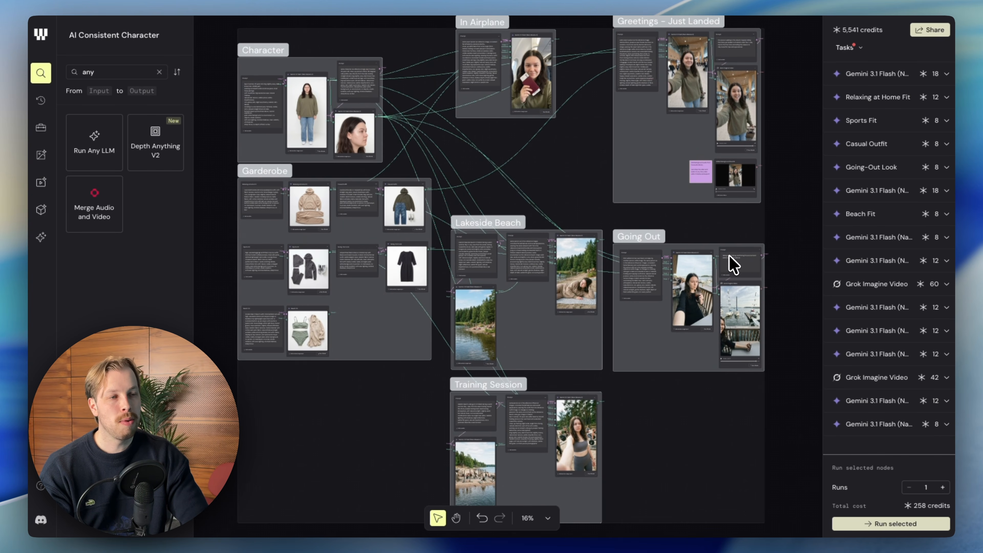
scroll(711, 264, up, 3)
scroll(707, 263, down, 4)
scroll(703, 266, up, 3)
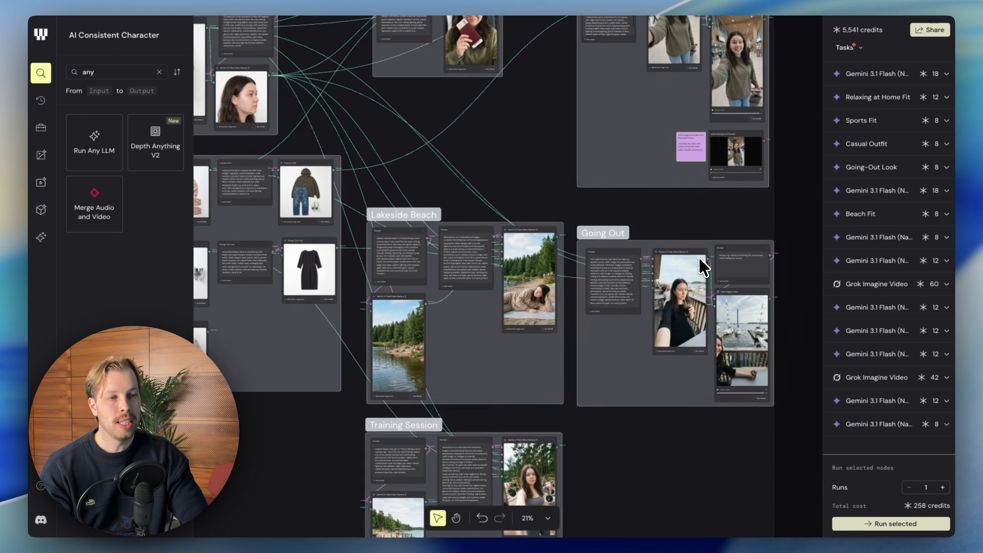
scroll(702, 267, down, 3)
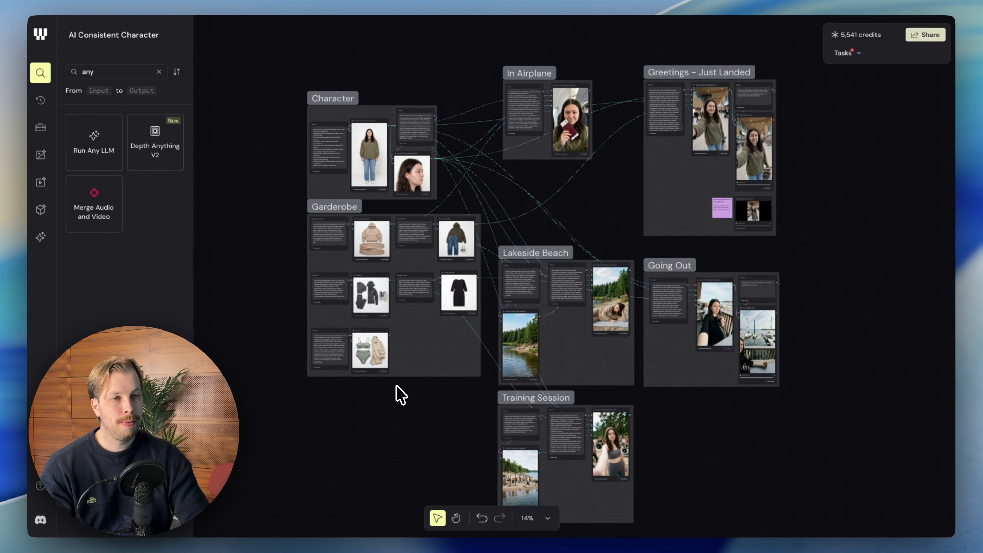
scroll(408, 391, up, 2)
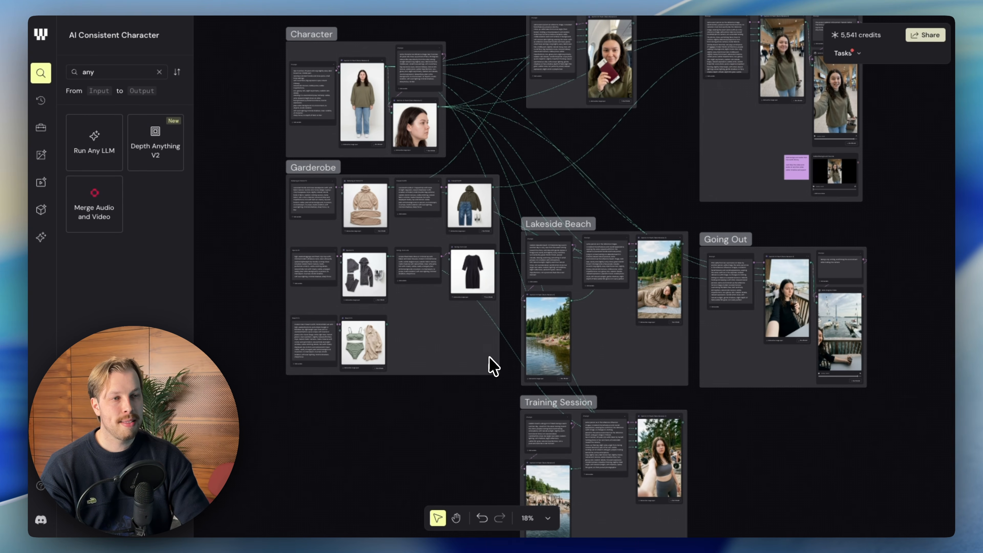
scroll(503, 358, right, 3)
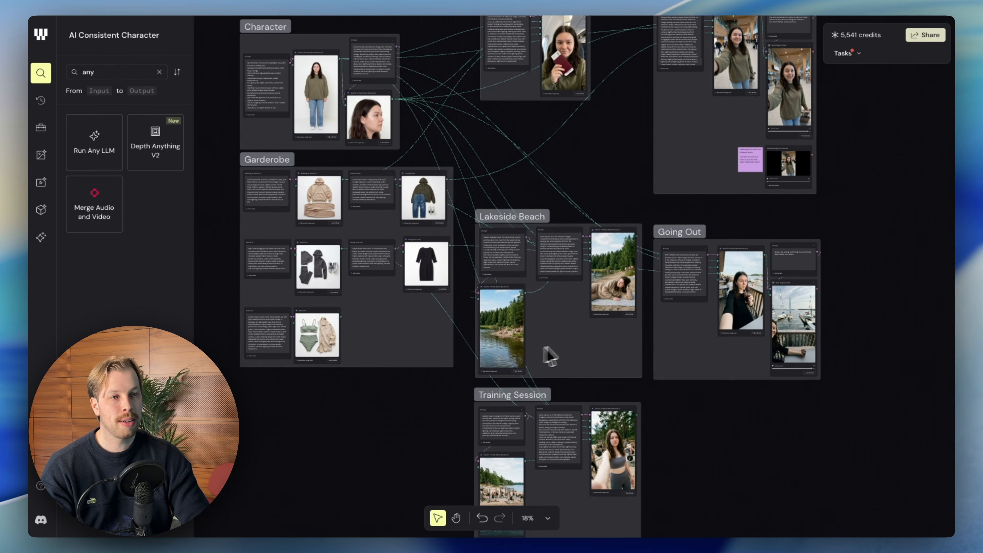
scroll(584, 346, down, 2)
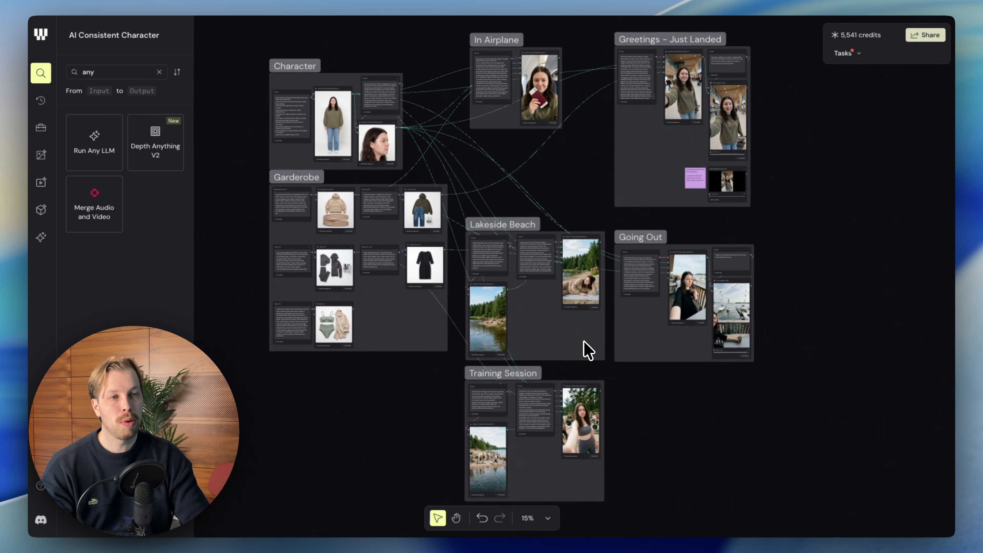
scroll(584, 345, right, 1)
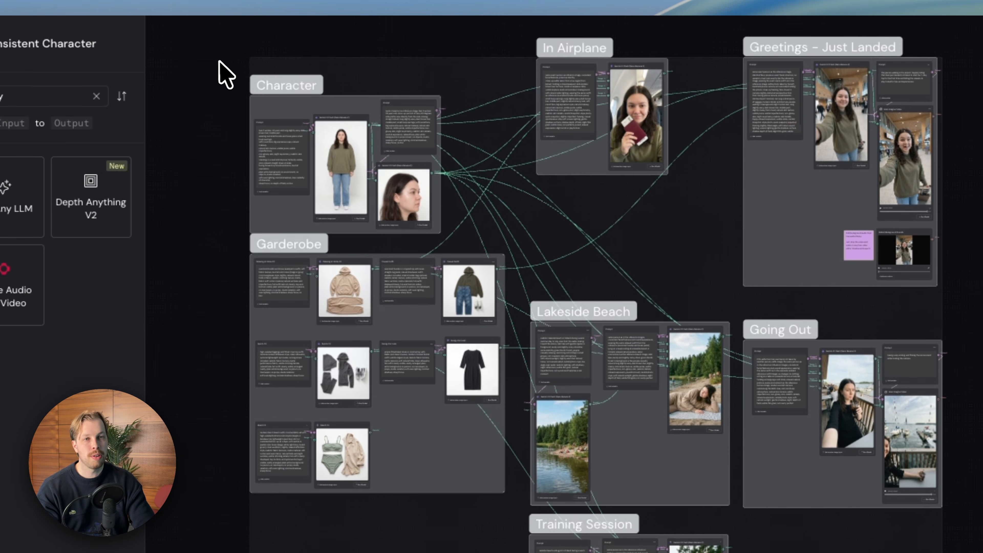
Enclose all the workflow's groups in a selection from opposite corners of the canvas and clear the selection.
drag(219, 60, 695, 471)
click(695, 470)
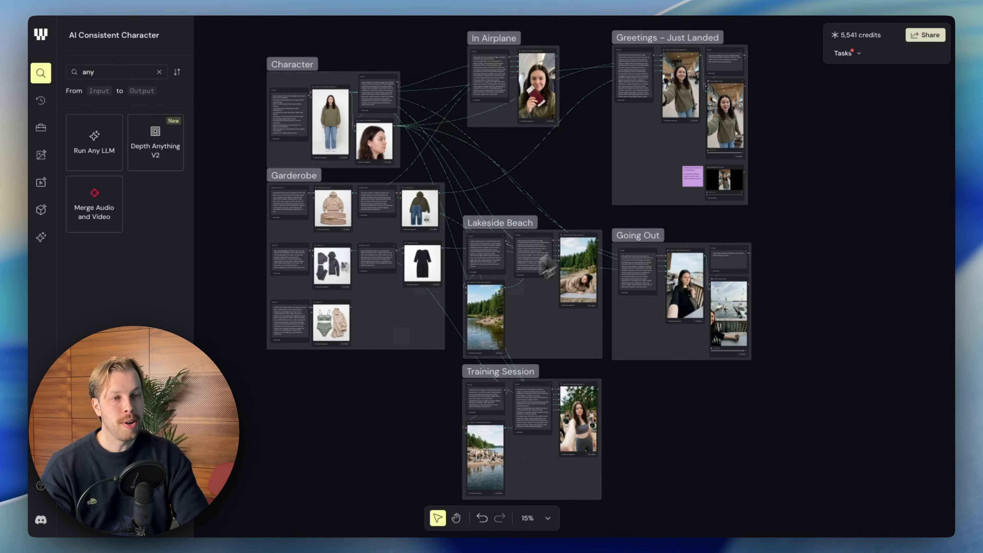
drag(824, 460, 233, 37)
click(233, 37)
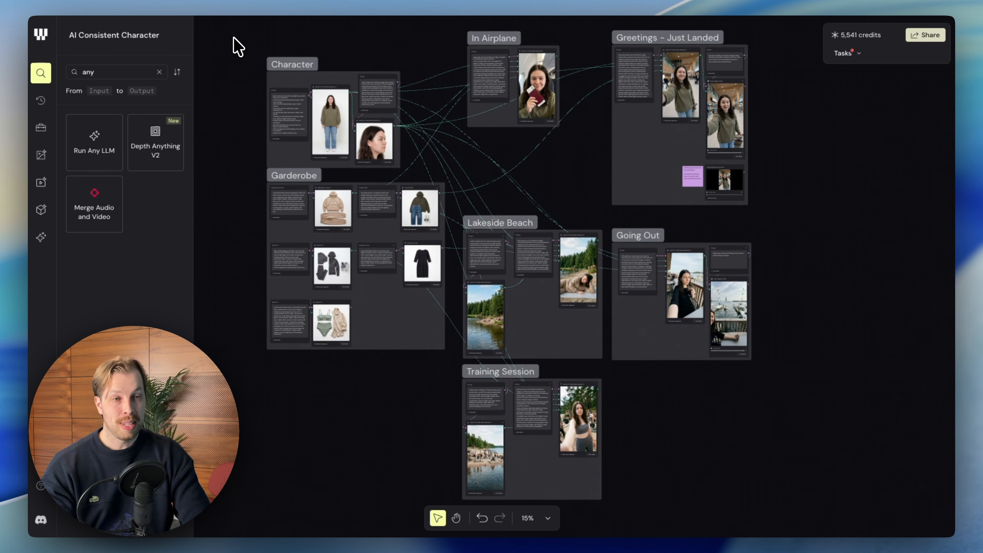